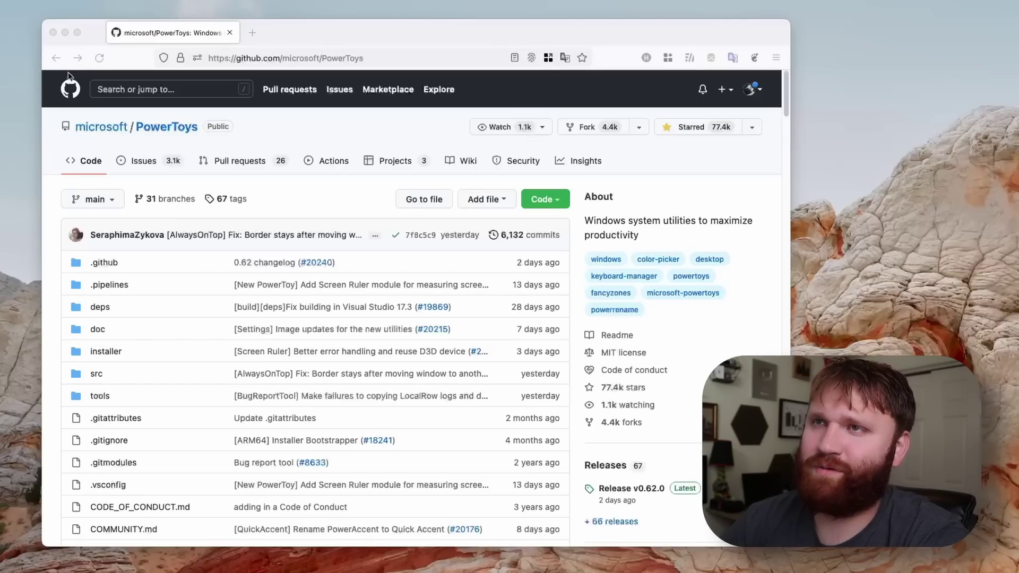
# Step: Go back to GitHub Trending, then return to the microsoft/PowerToys repository page
pyautogui.click(56, 58)
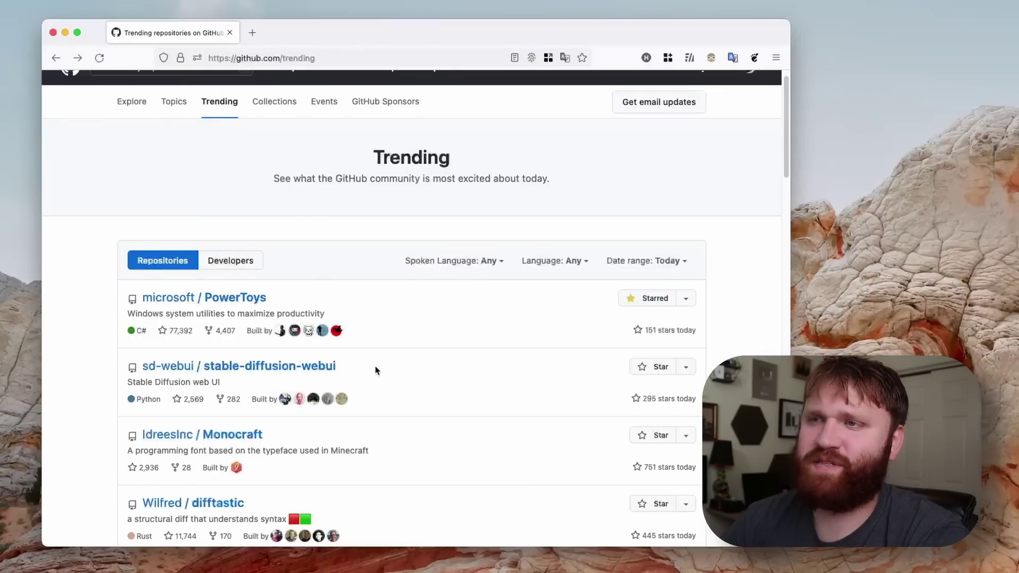
pyautogui.scroll(-2, 376, 370)
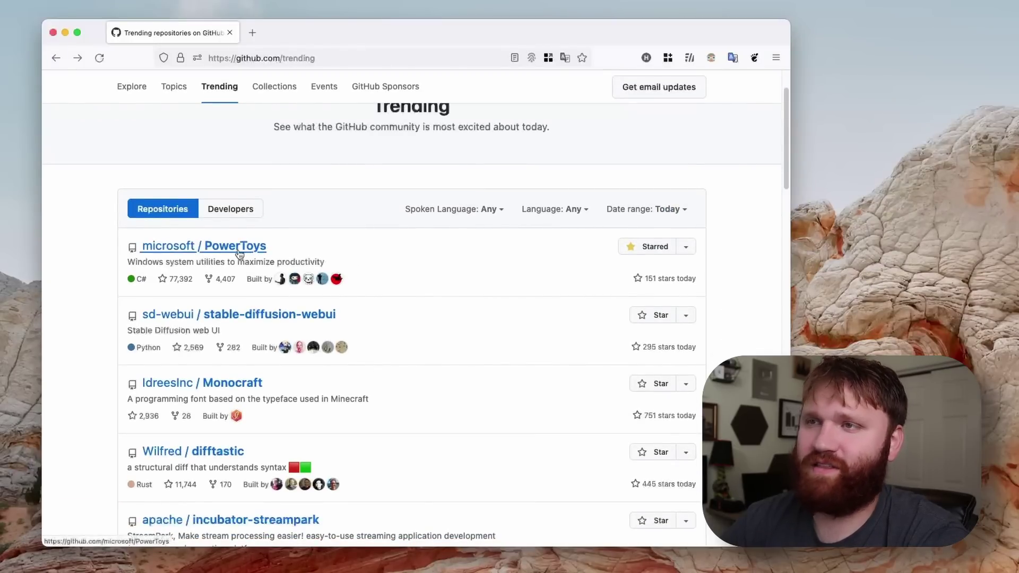
pyautogui.scroll(1, 428, 234)
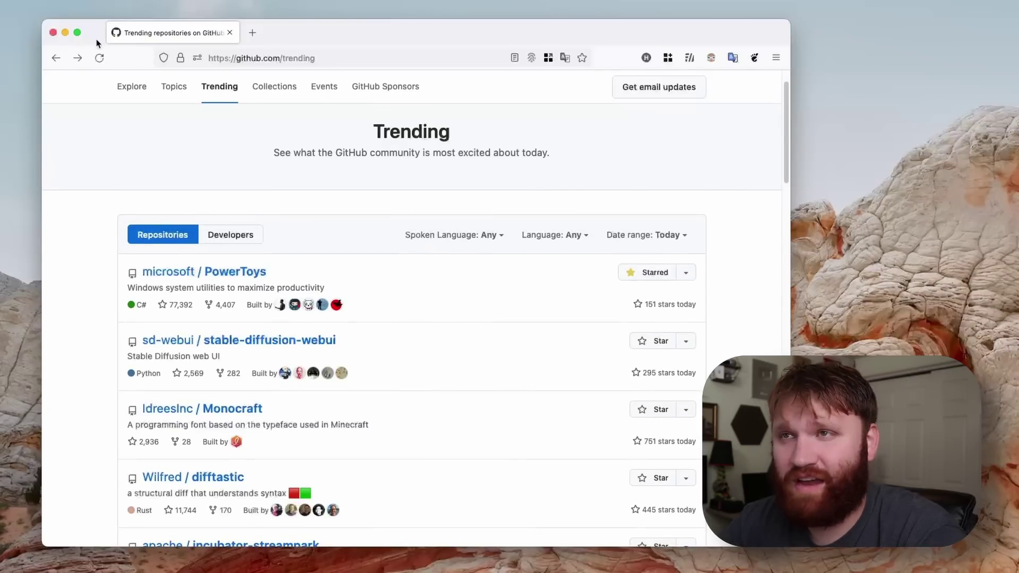
pyautogui.click(76, 60)
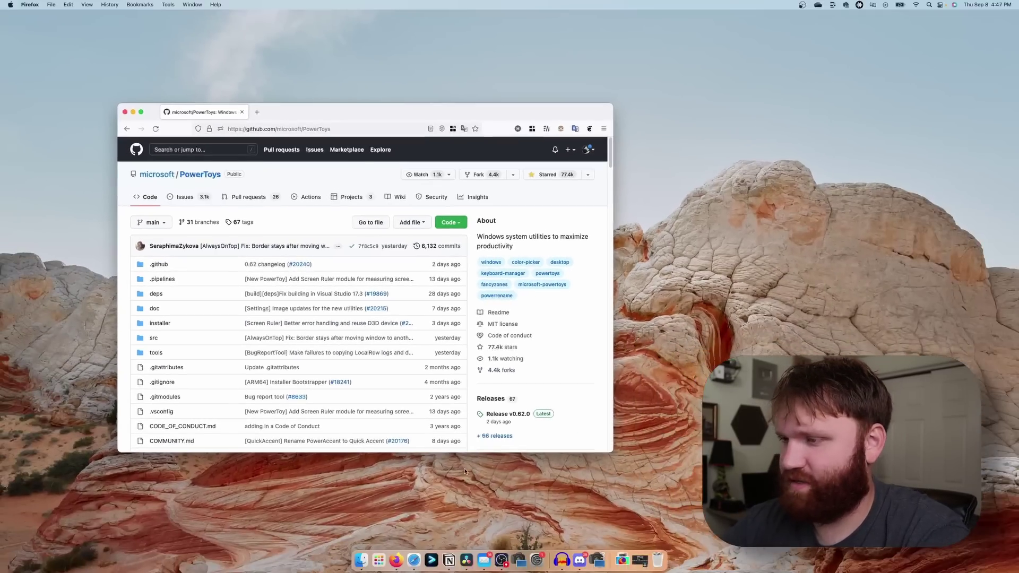
# Step: Launch Remote Desktop by searching 'remote', connect to the Proxmox PC, and accept its certificate
pyautogui.click(378, 560)
pyautogui.write('remote')
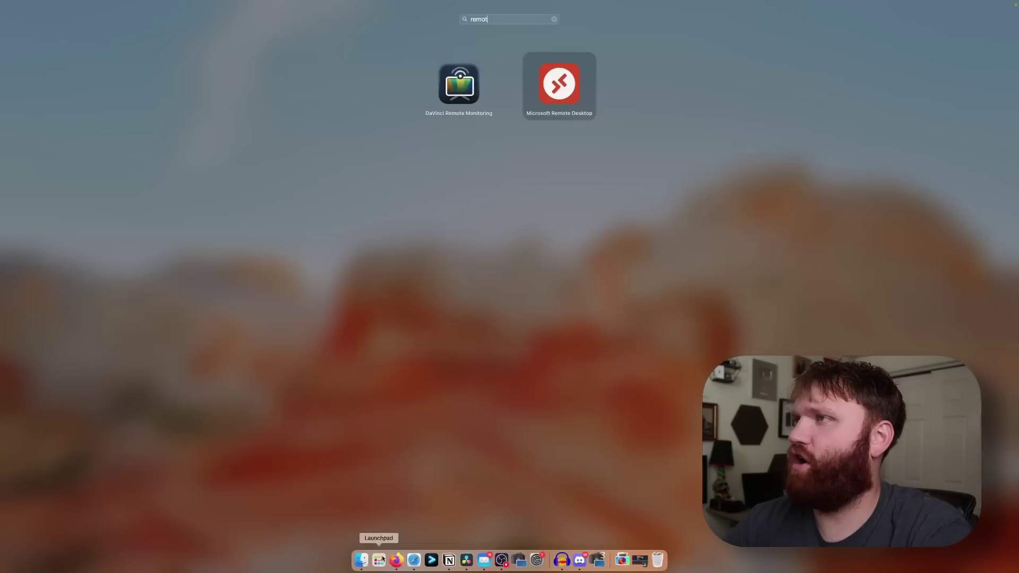
pyautogui.press('Return')
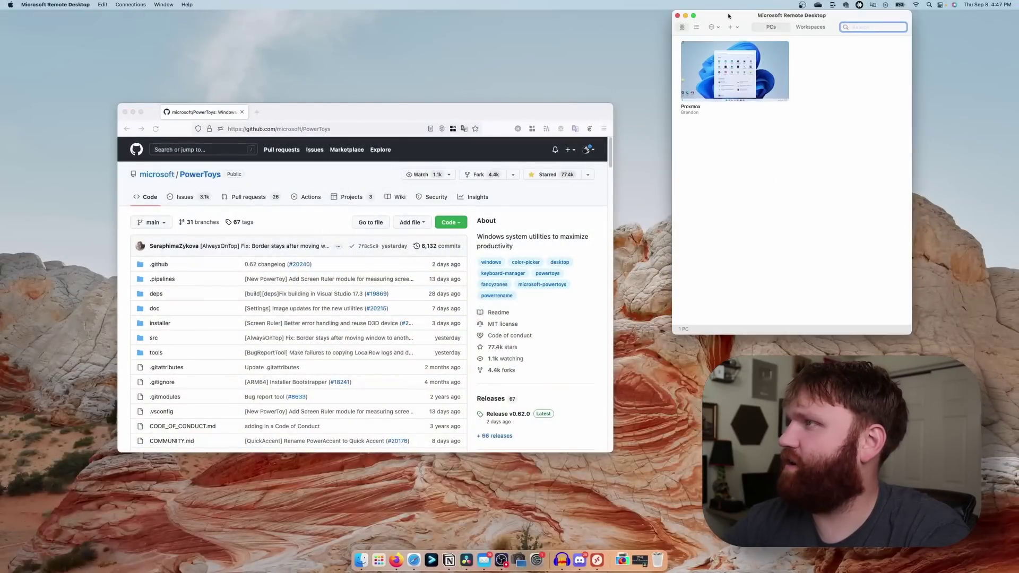
pyautogui.click(722, 64)
pyautogui.doubleClick(722, 65)
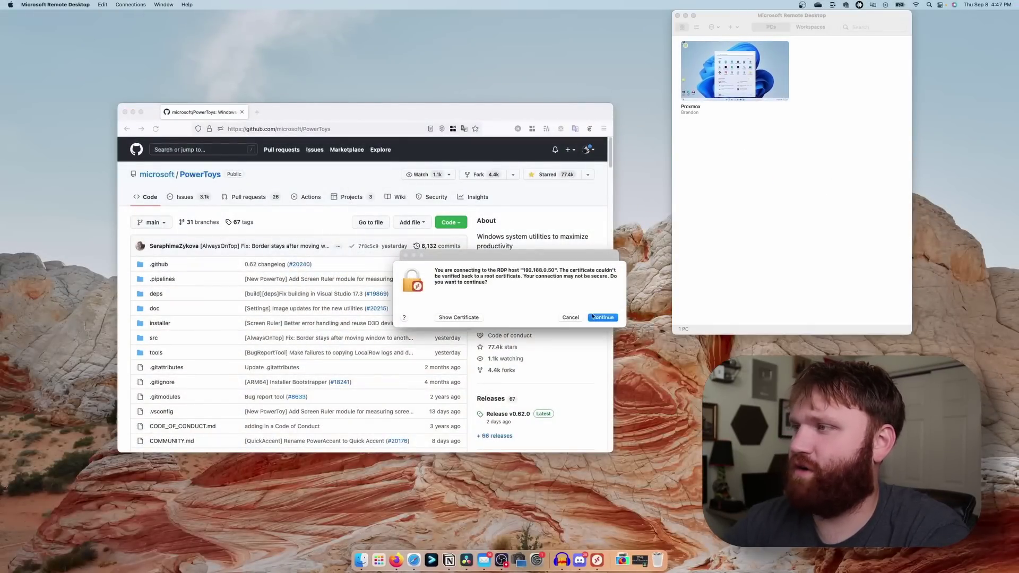
pyautogui.click(597, 317)
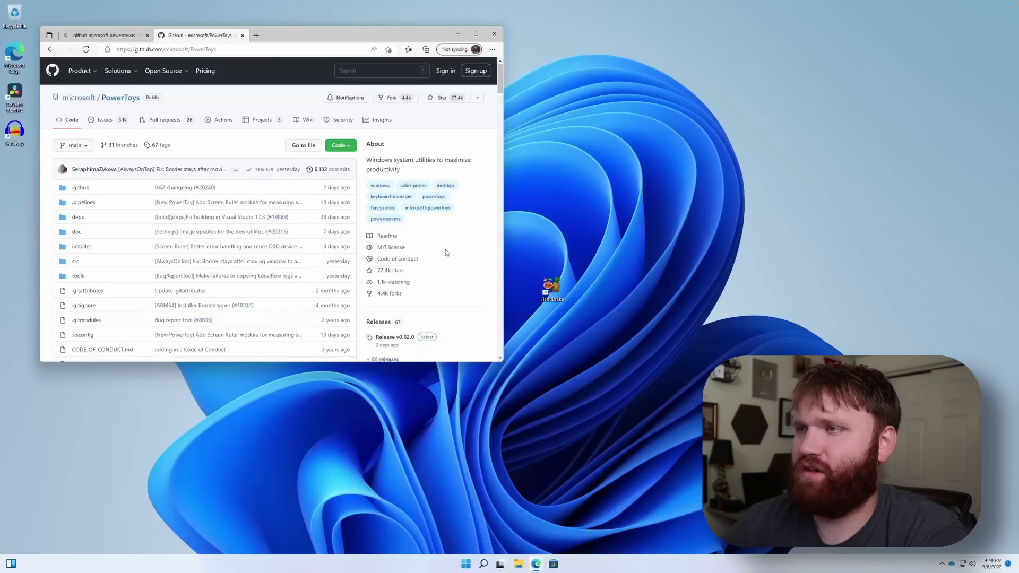
# Step: Read the Release v0.62.0 notes, jump to Assets and run PowerToysSetup-0.62.0-x64.exe
pyautogui.scroll(-2, 445, 252)
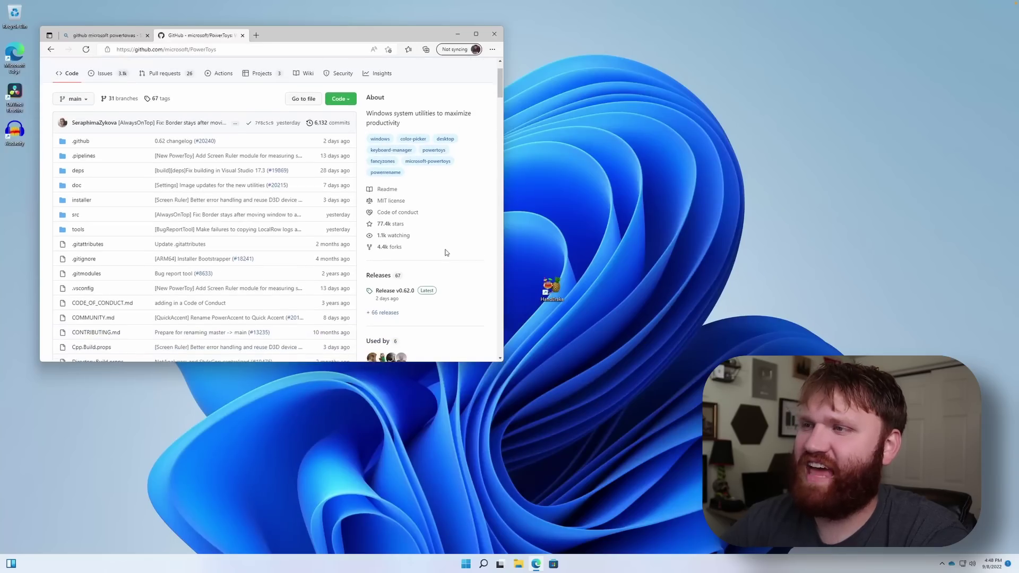
pyautogui.click(395, 294)
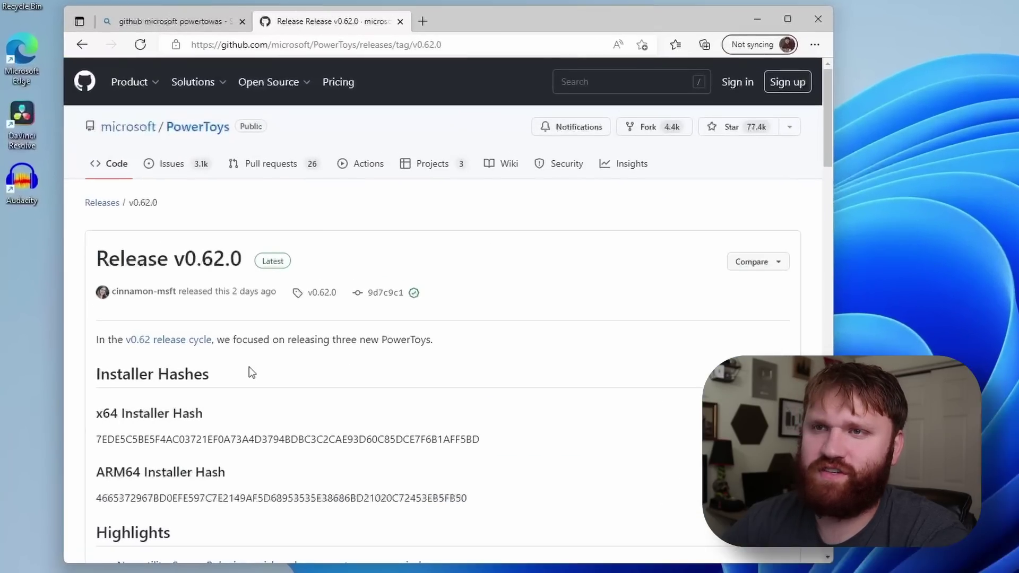
pyautogui.scroll(-1, 249, 367)
pyautogui.scroll(-3, 250, 367)
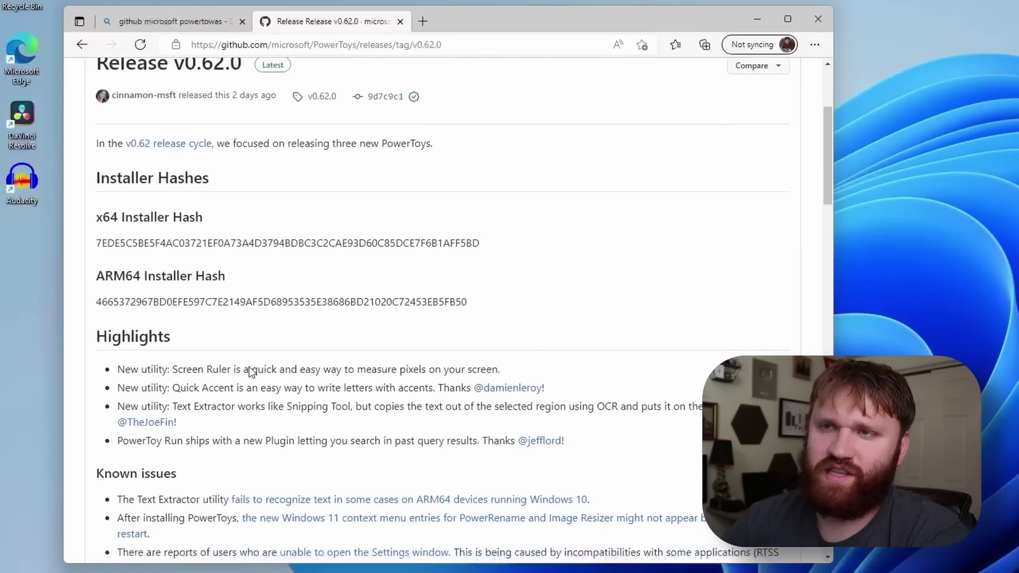
pyautogui.scroll(-1, 257, 424)
pyautogui.scroll(1, 257, 424)
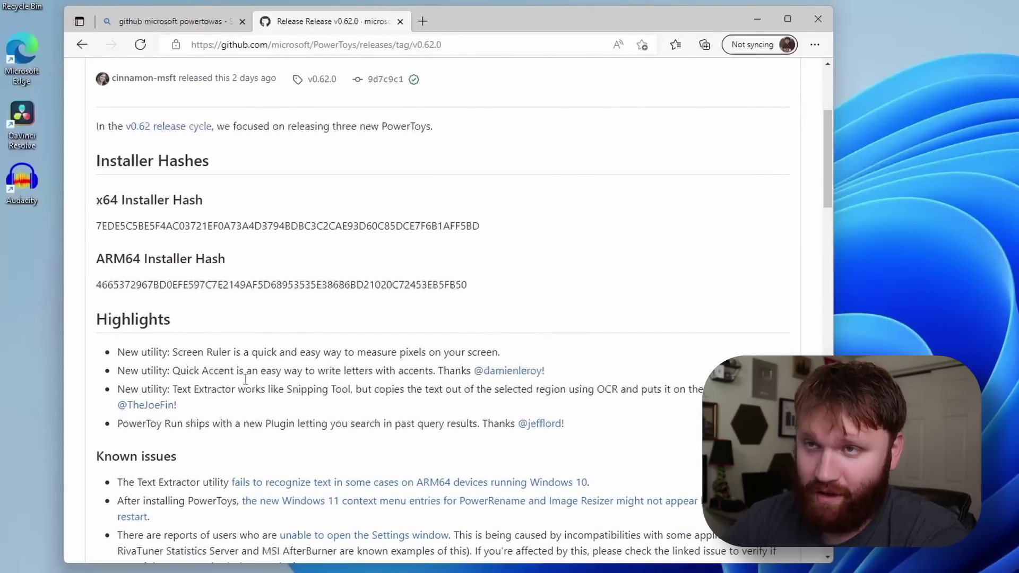
pyautogui.press('End')
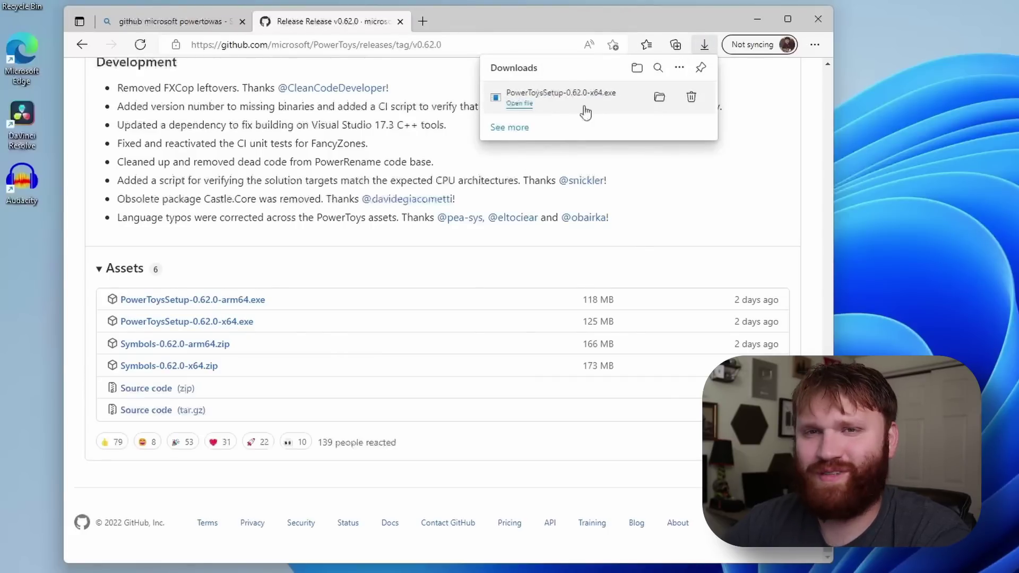
pyautogui.click(585, 112)
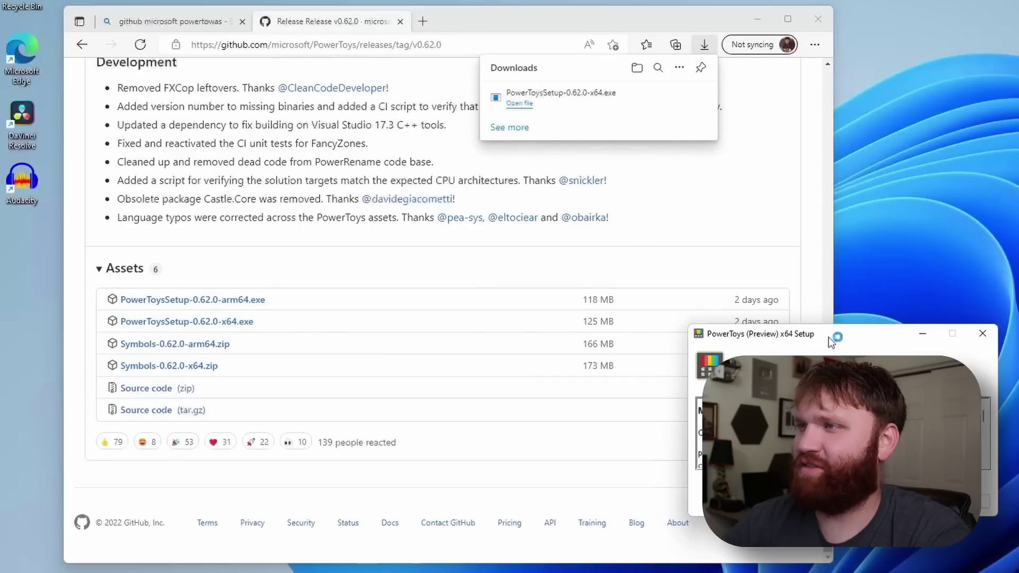
# Step: Clear the setup, browser and Welcome windows aside, then restart to complete the v0.62.0 install
pyautogui.moveTo(776, 317); pyautogui.dragTo(761, 238)
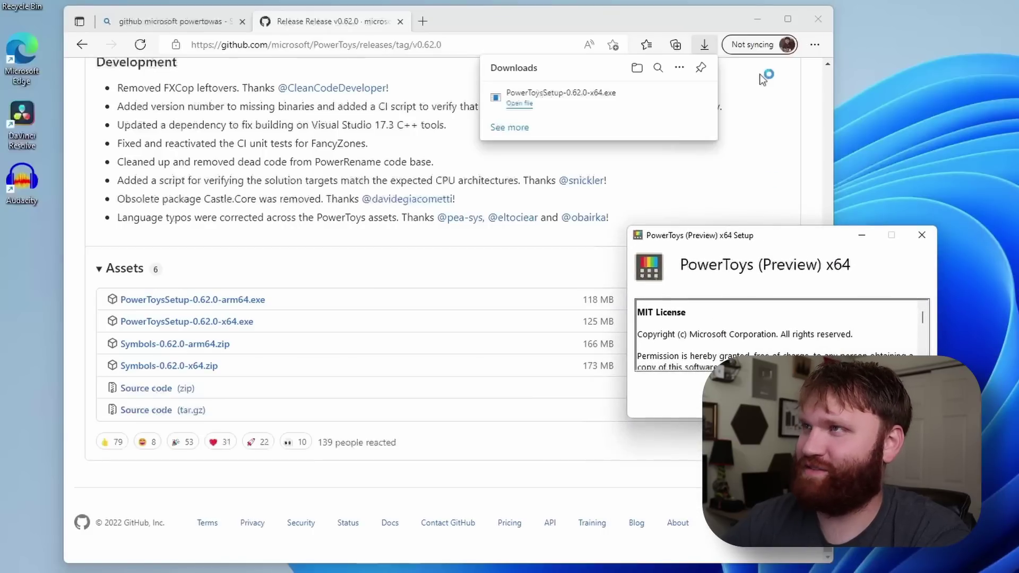
pyautogui.click(757, 19)
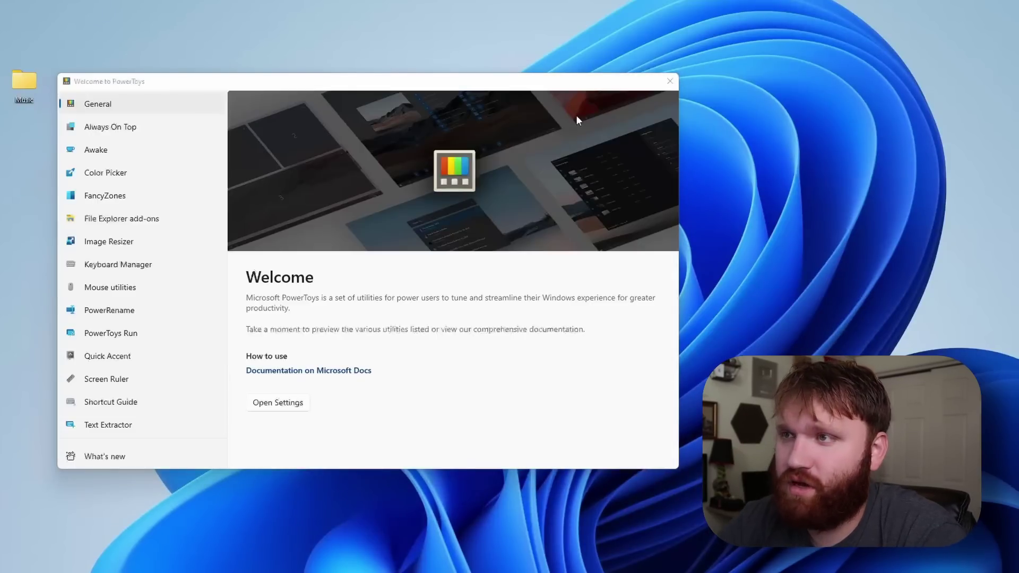
pyautogui.moveTo(512, 84); pyautogui.dragTo(582, 288)
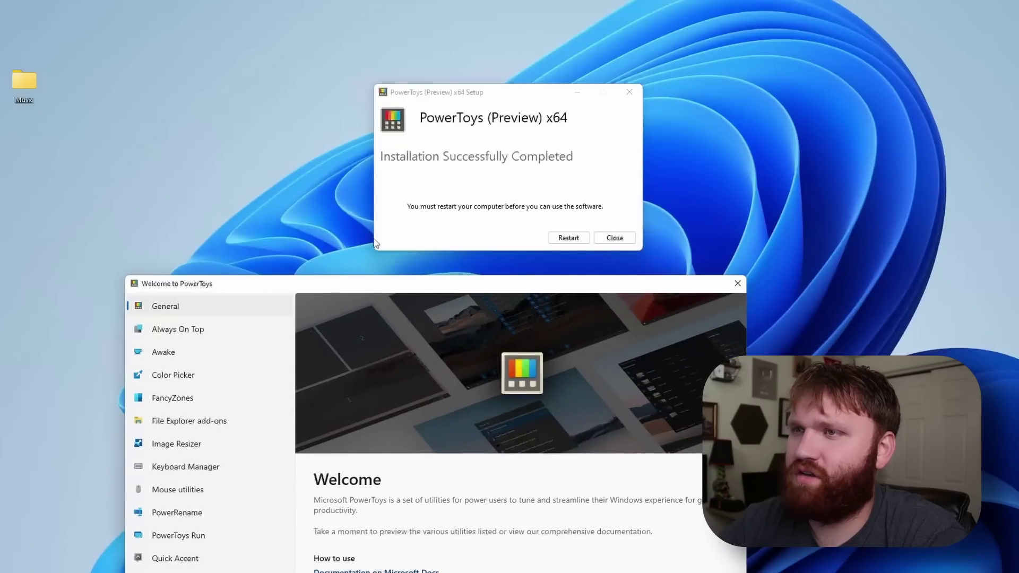
pyautogui.moveTo(328, 288); pyautogui.dragTo(297, 283)
pyautogui.click(566, 237)
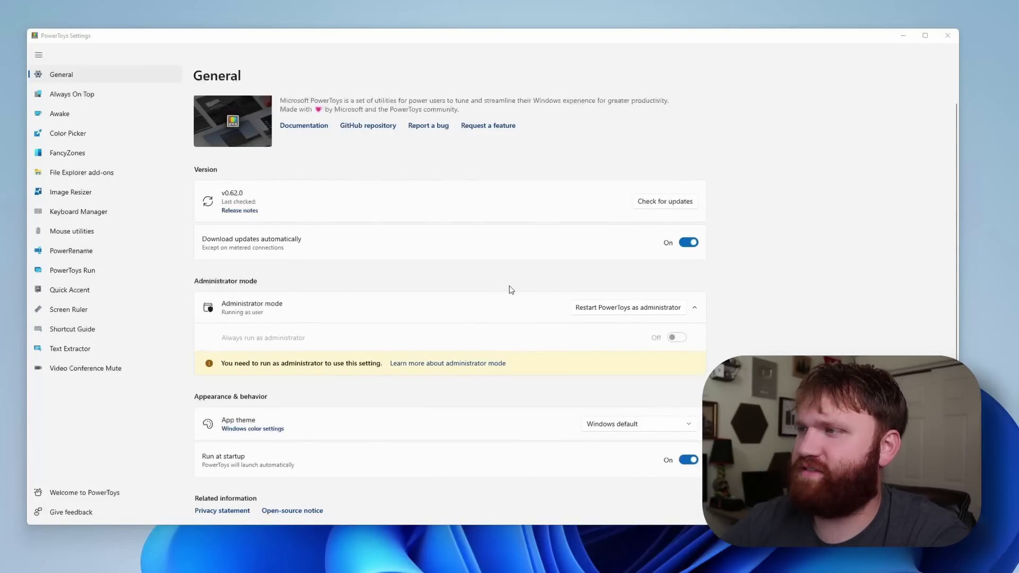
# Step: Set the PowerToys app theme to Dark and go to the Always On Top page
pyautogui.scroll(-1, 509, 289)
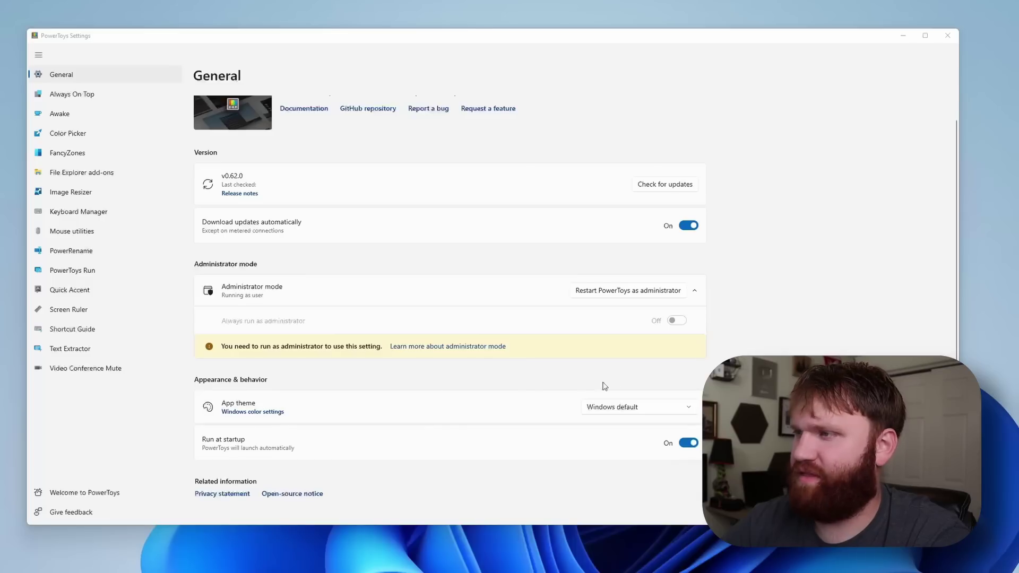
pyautogui.click(622, 406)
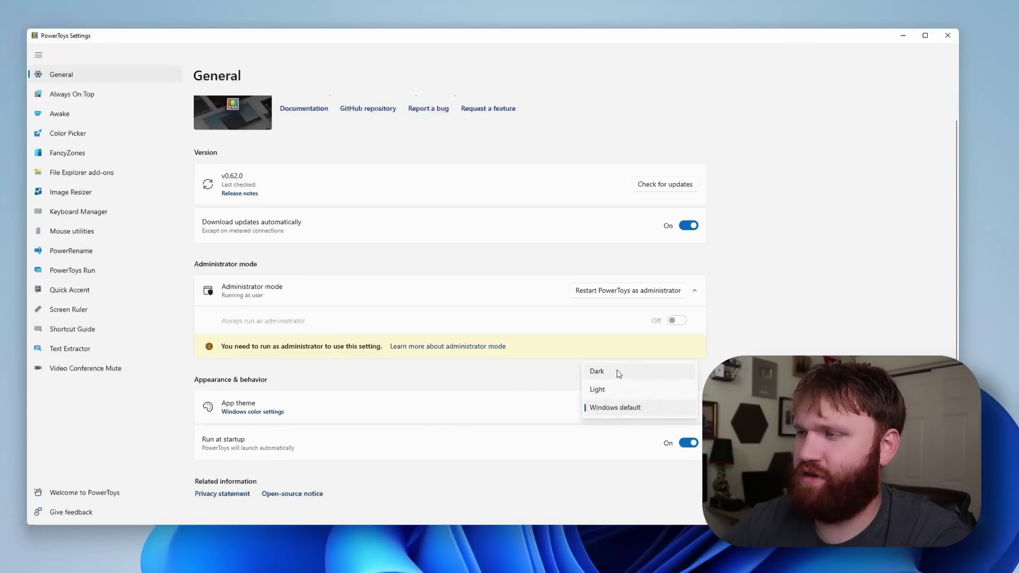
pyautogui.click(619, 373)
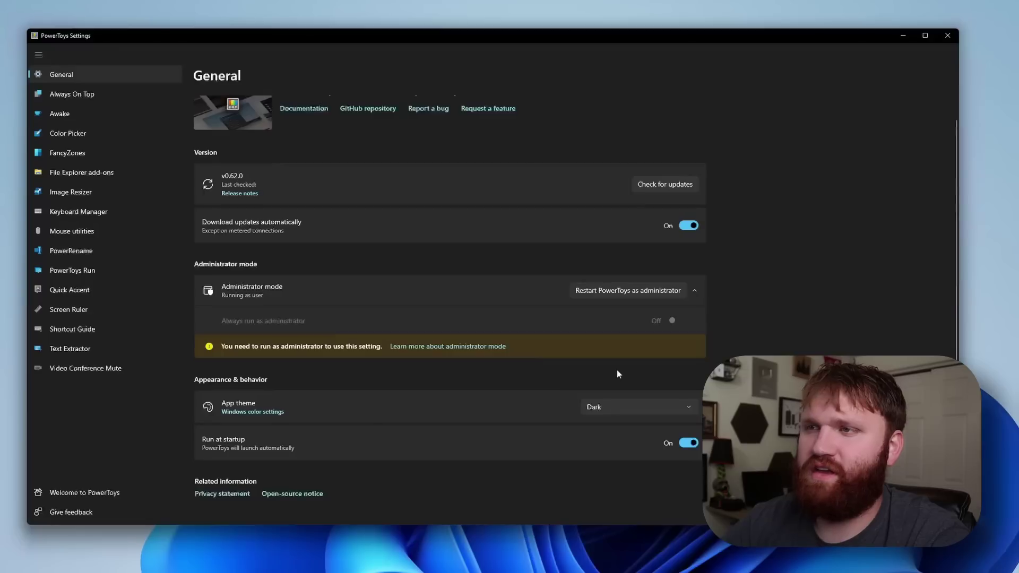
pyautogui.click(617, 407)
pyautogui.click(602, 408)
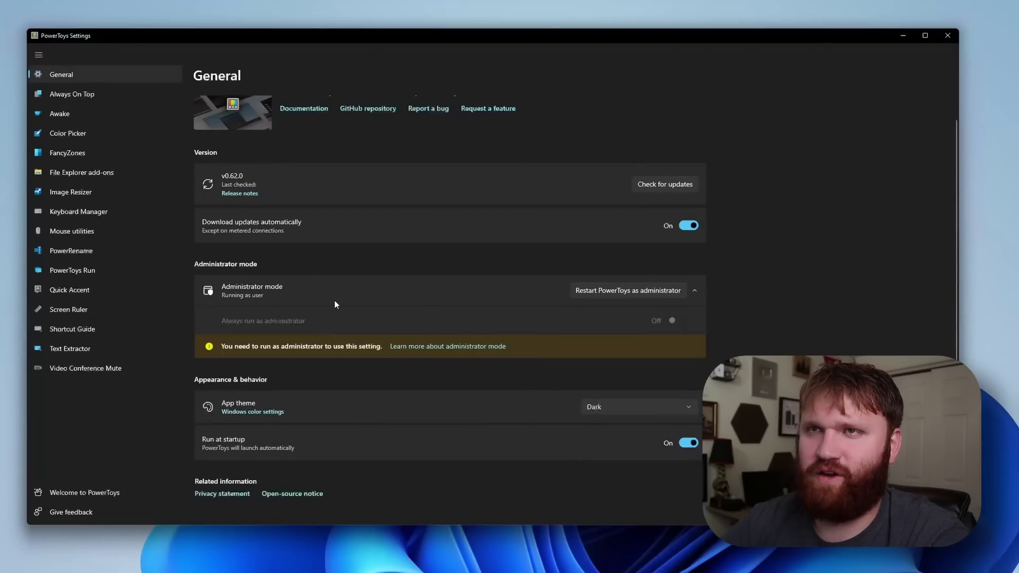
pyautogui.click(72, 94)
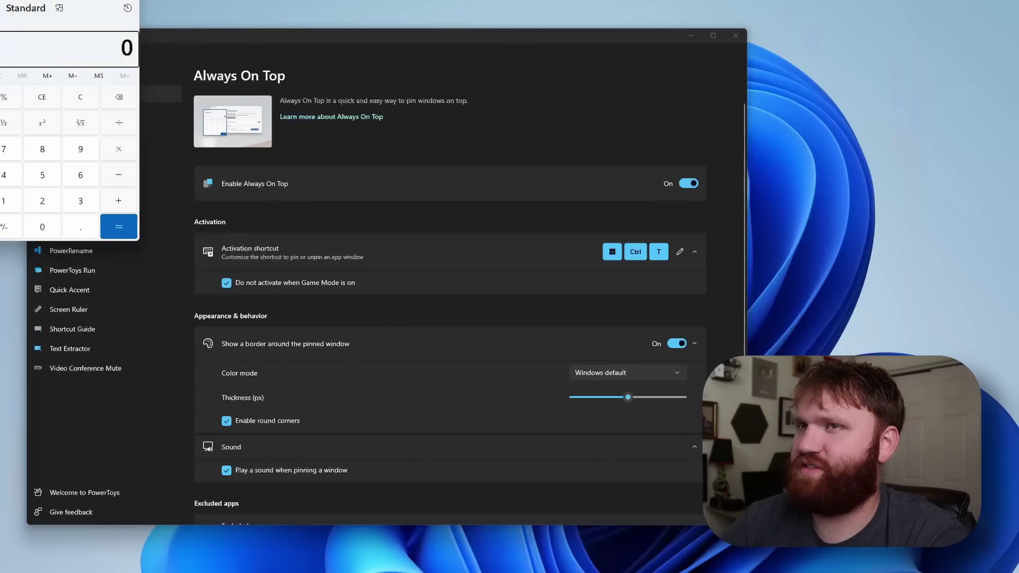
# Step: Pin Calculator on top with Win+Ctrl+T and test it over PowerToys Settings
pyautogui.moveTo(50, 1); pyautogui.dragTo(733, 10)
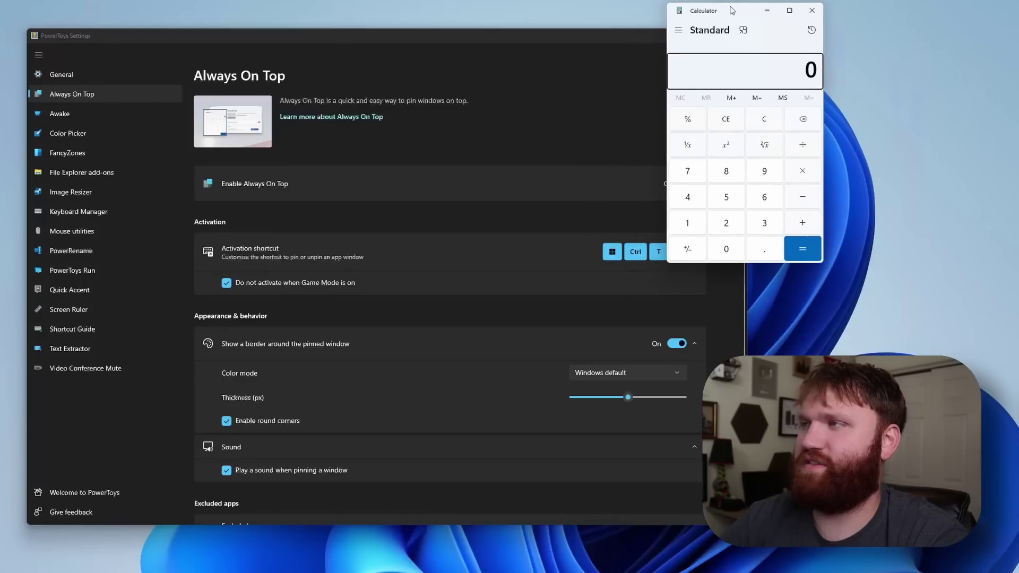
pyautogui.click(635, 39)
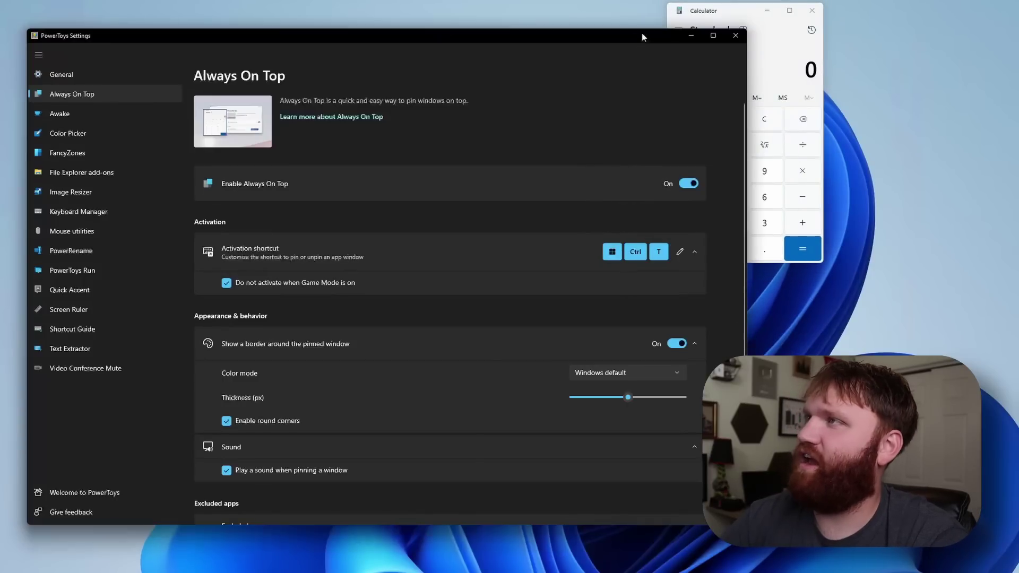
pyautogui.hotkey('alt', 'Tab')
pyautogui.click(646, 38)
pyautogui.hotkey('alt', 'Tab')
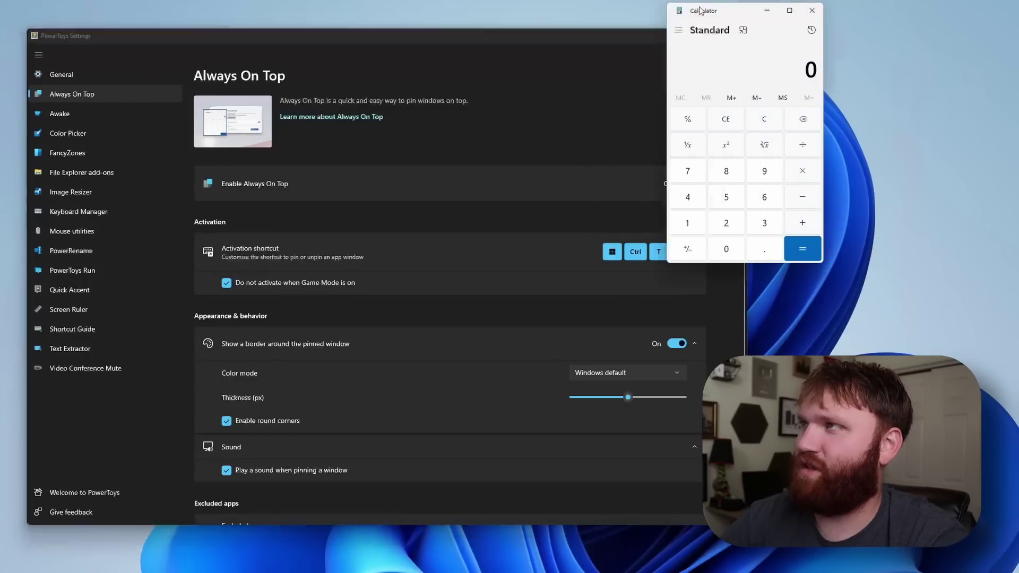
pyautogui.press('super+ctrl+t')
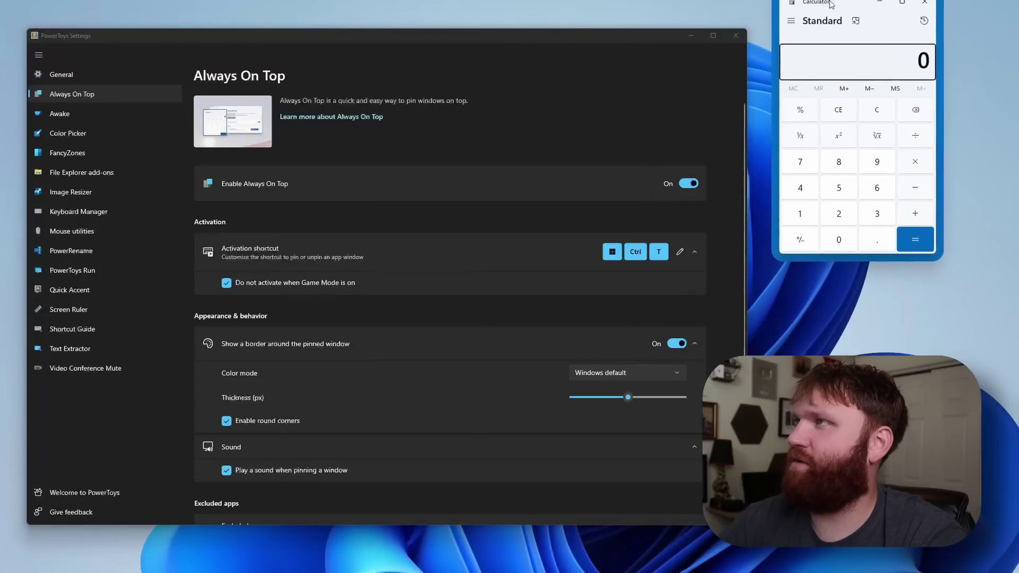
pyautogui.click(637, 35)
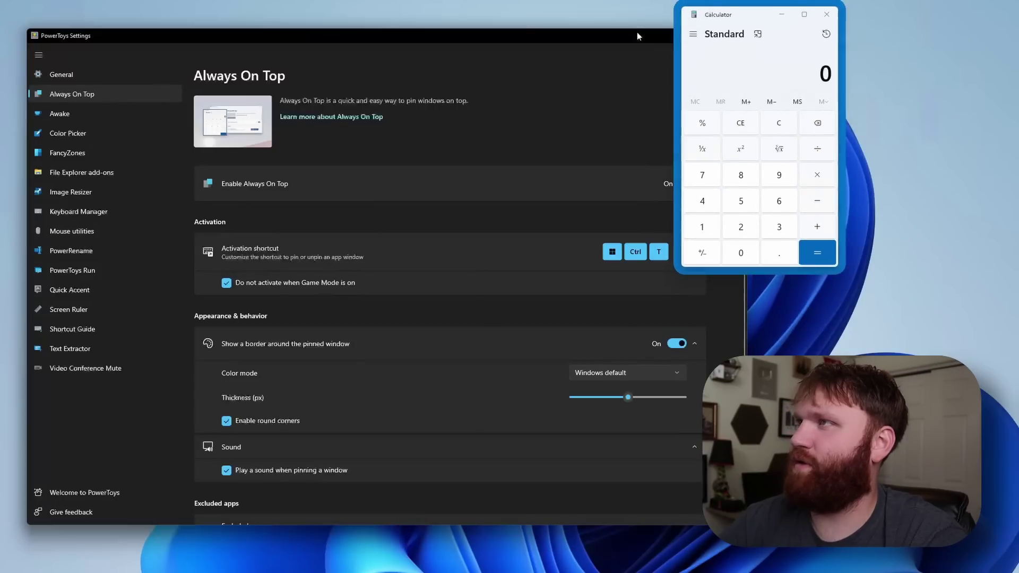
pyautogui.click(744, 17)
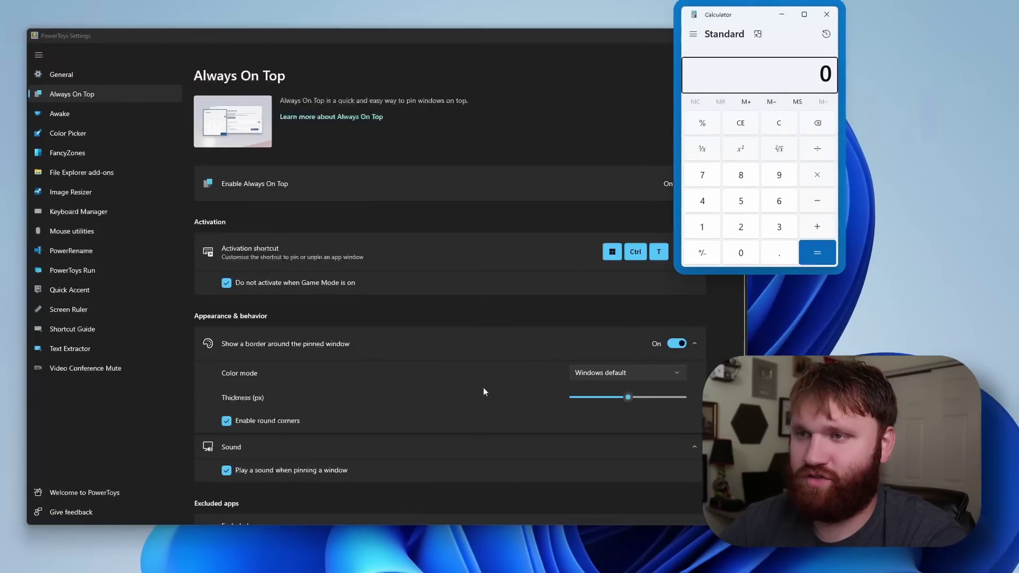
# Step: Lower the Always On Top border thickness and move Calculator mostly off-screen to the right
pyautogui.moveTo(627, 397); pyautogui.dragTo(609, 396)
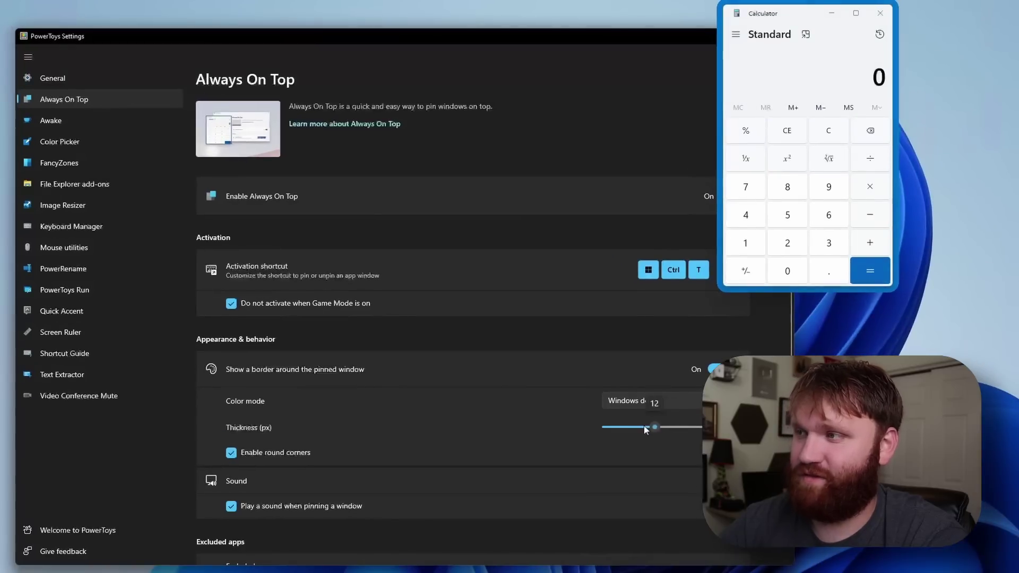
pyautogui.moveTo(627, 429)
pyautogui.mouseDown()
pyautogui.moveTo(606, 428)
pyautogui.moveTo(615, 429)
pyautogui.mouseUp()
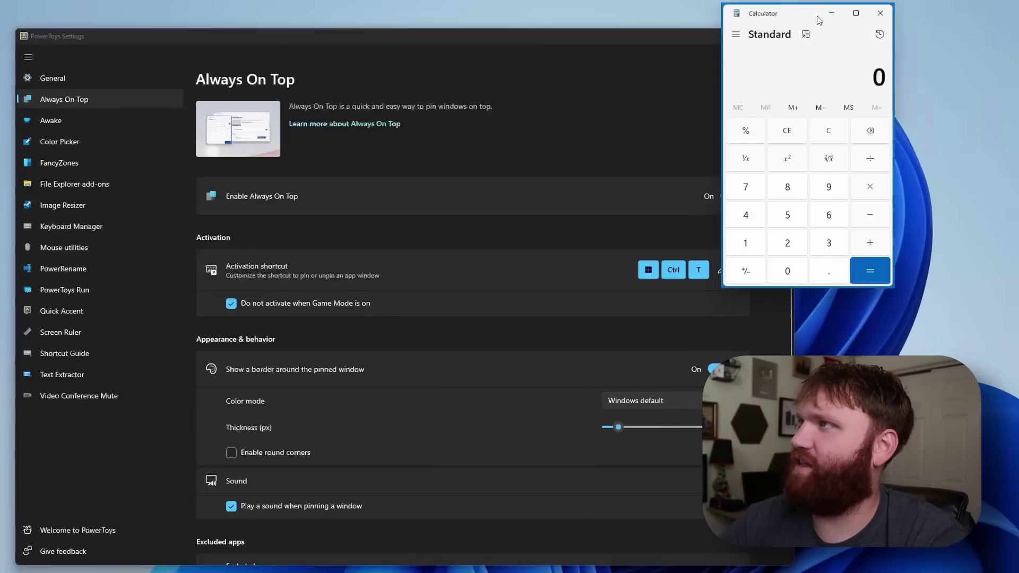
pyautogui.moveTo(882, 7); pyautogui.dragTo(938, 49)
pyautogui.scroll(-3, 560, 335)
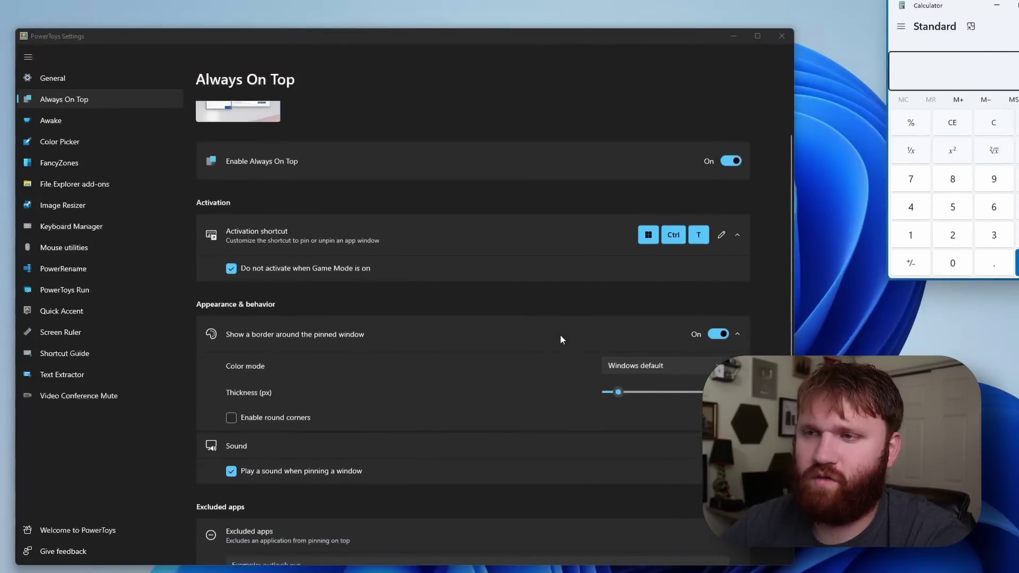
pyautogui.scroll(3, 561, 342)
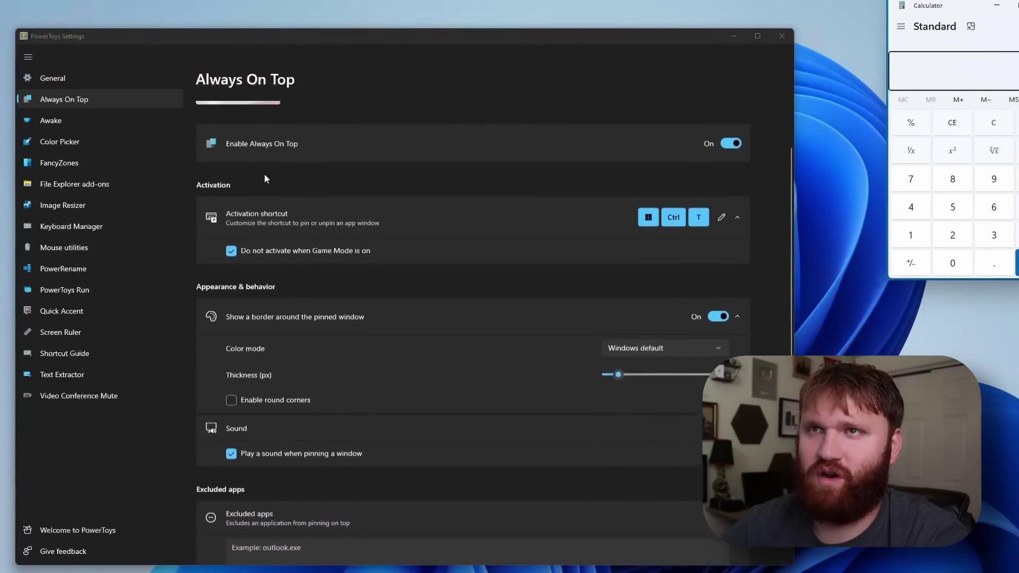
# Step: View the Awake page, then move on to the Color Picker settings
pyautogui.click(84, 121)
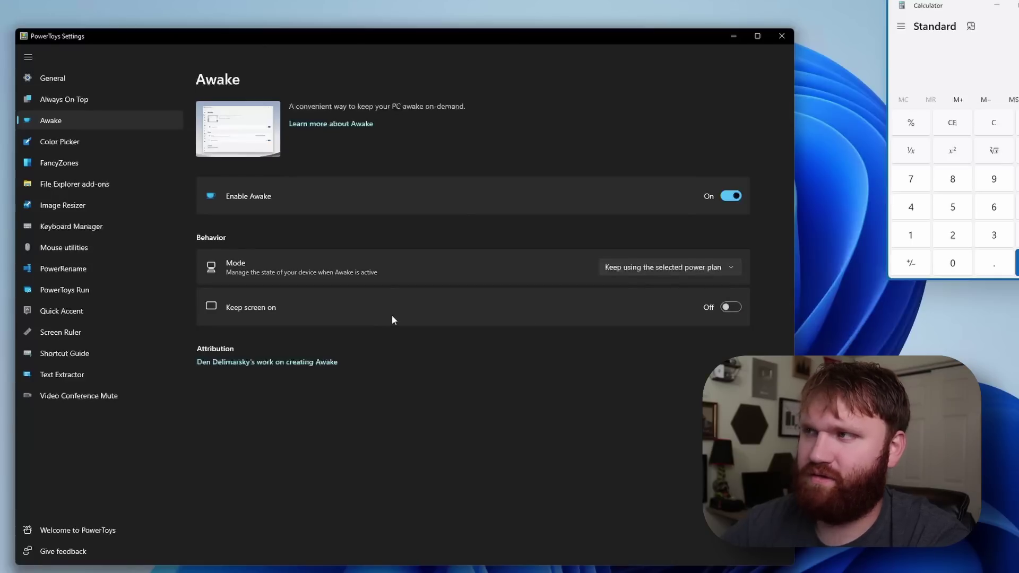
pyautogui.click(58, 141)
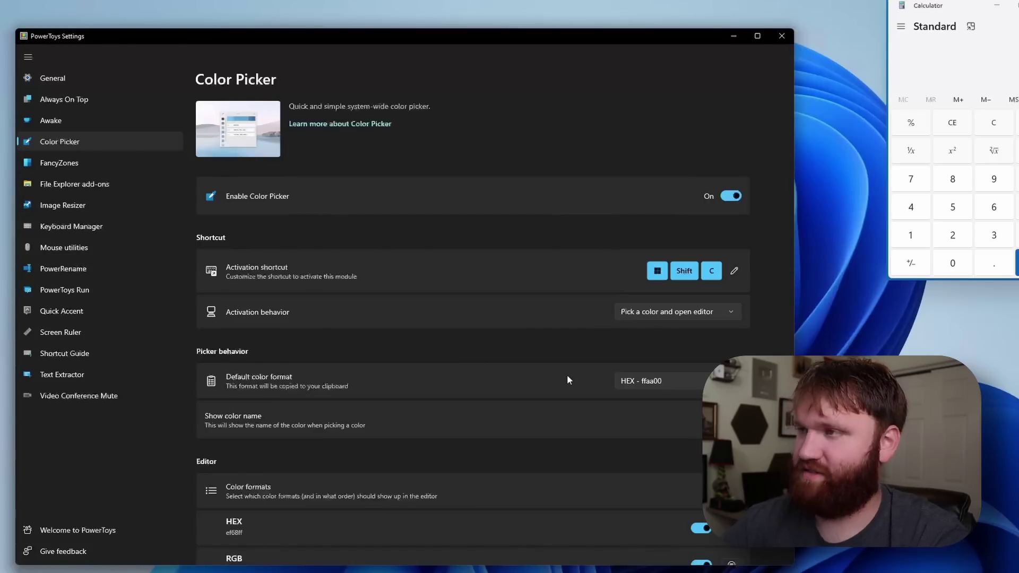
# Step: Pick blue 4cc2ff and shade 47b8f2, copy the HEX, then sample yellow ffd14f
pyautogui.press('super+shift+c')
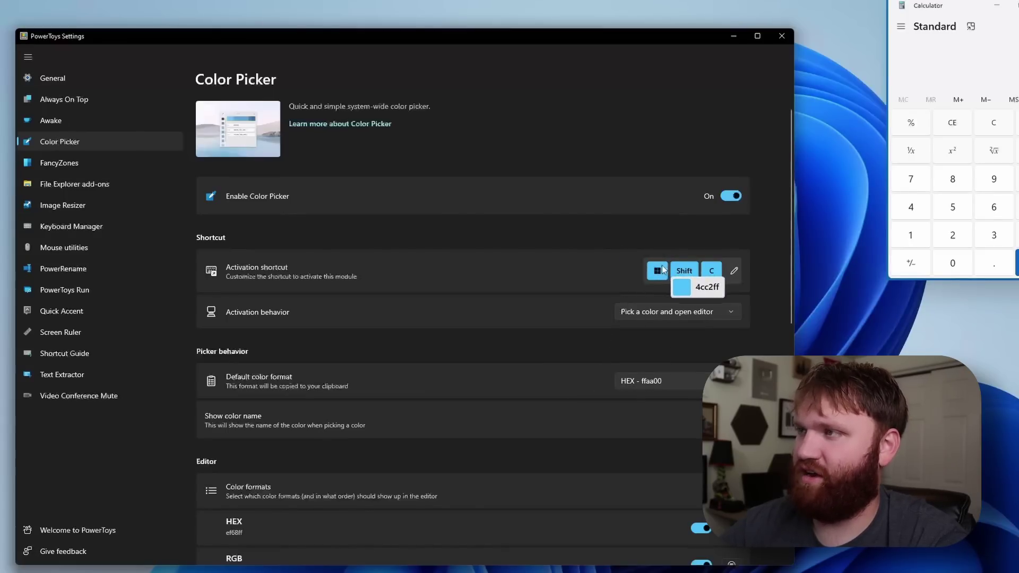
pyautogui.click(663, 269)
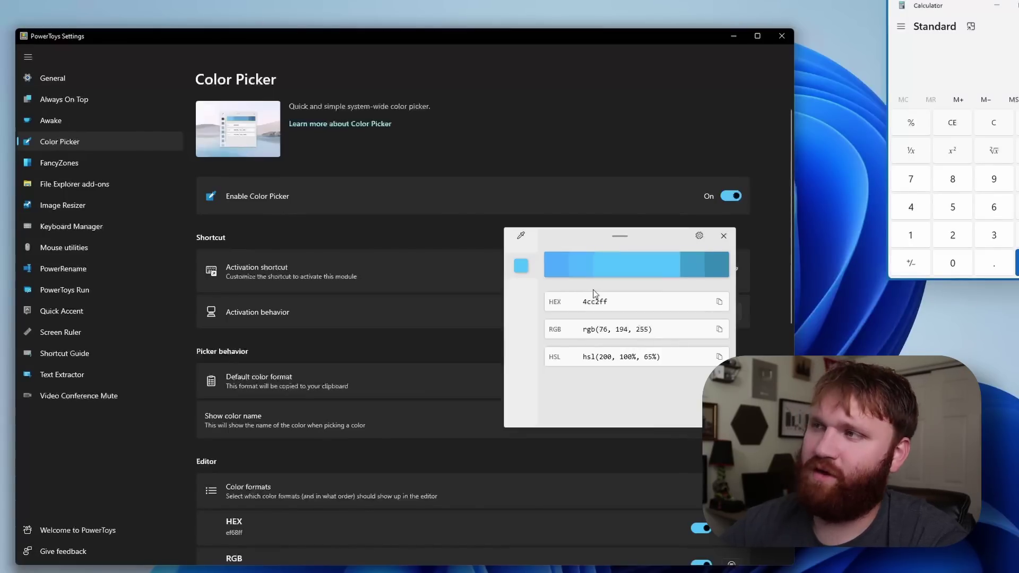
pyautogui.click(693, 272)
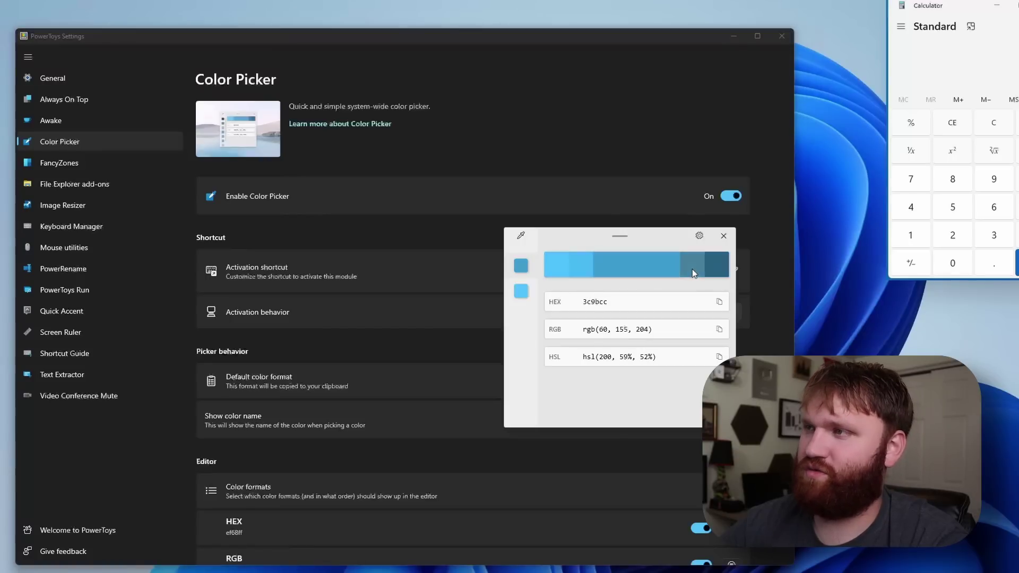
pyautogui.click(639, 270)
pyautogui.click(572, 271)
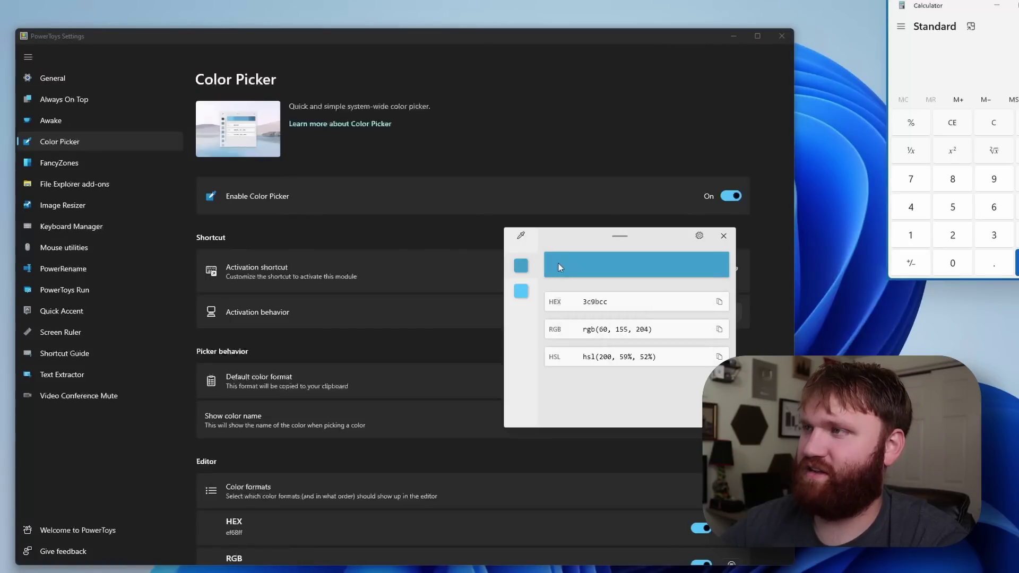
pyautogui.click(583, 273)
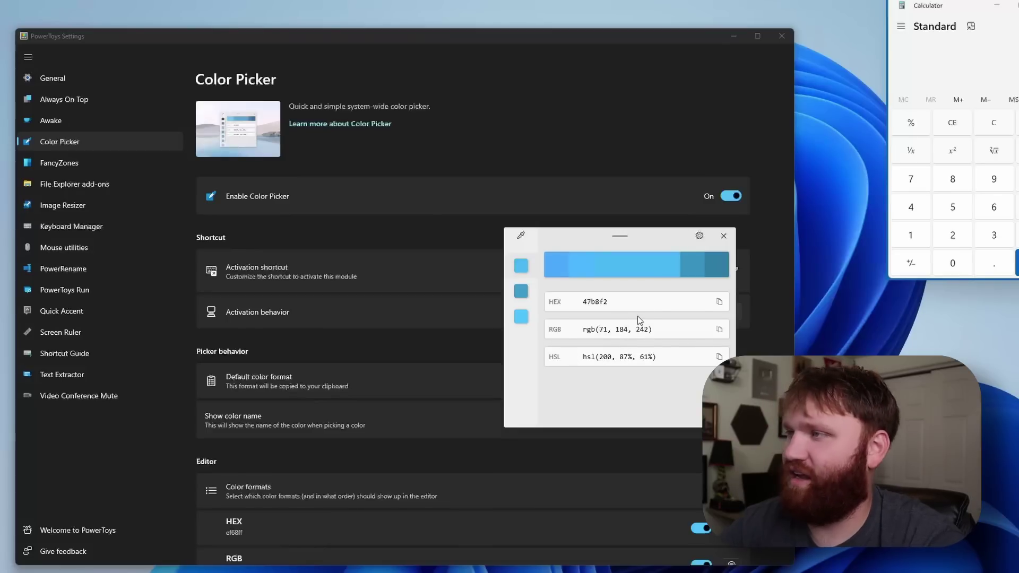
pyautogui.click(720, 302)
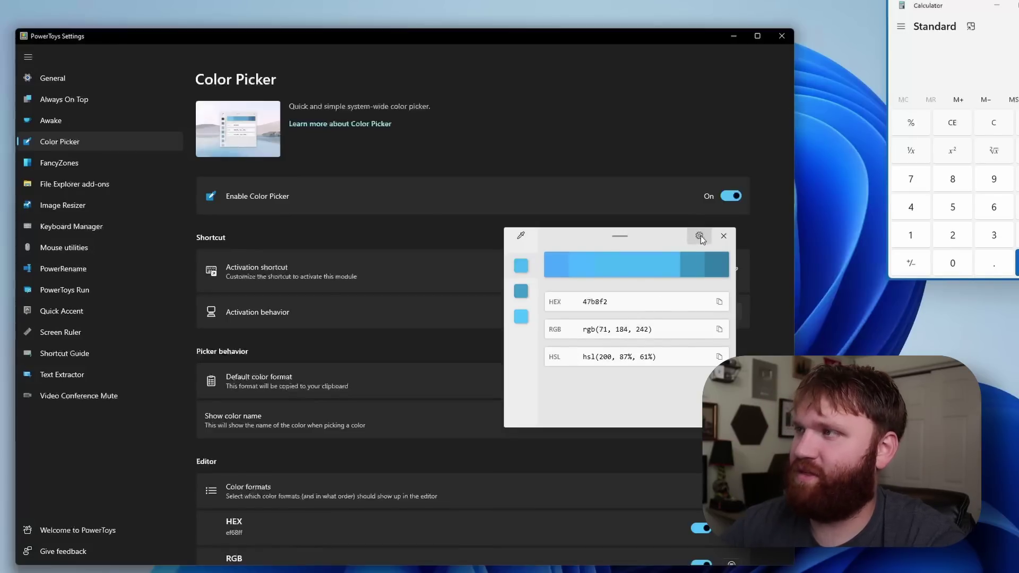
pyautogui.click(520, 236)
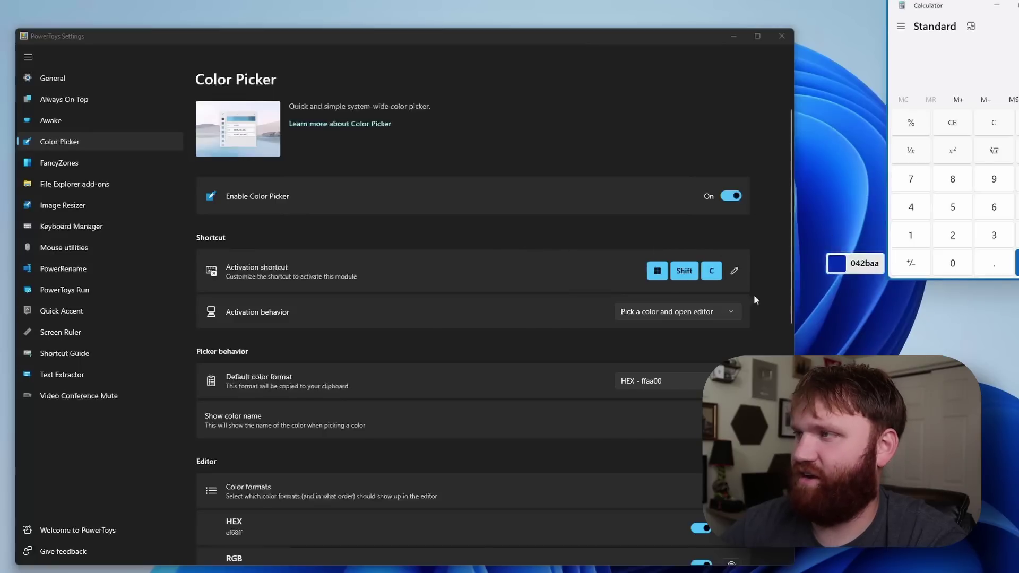
pyautogui.click(578, 542)
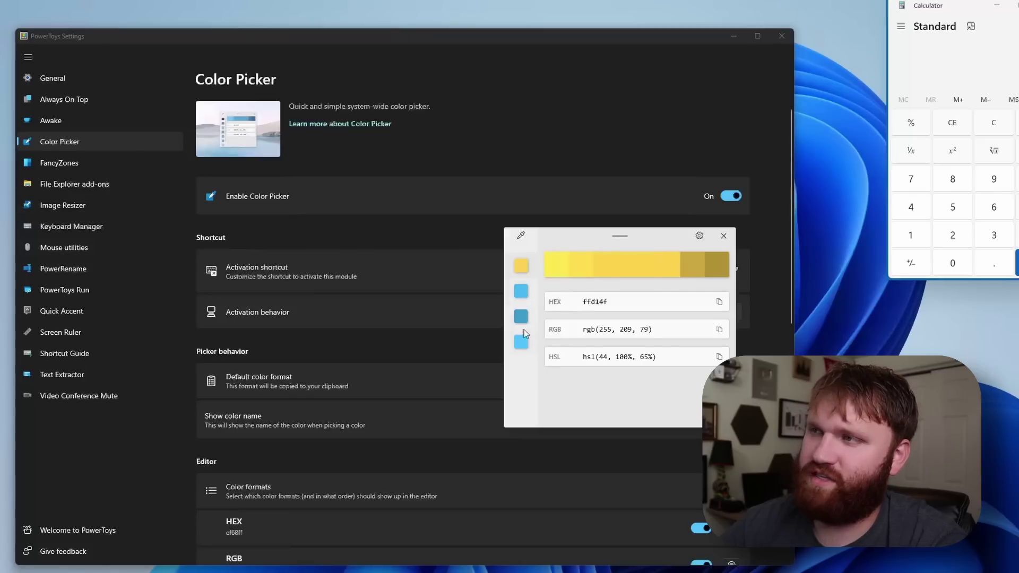
# Step: Close the editor, set Default color format to RGB, and pick the grey rgb(32, 32, 32)
pyautogui.click(723, 236)
pyautogui.scroll(-1, 639, 388)
pyautogui.scroll(-4, 641, 391)
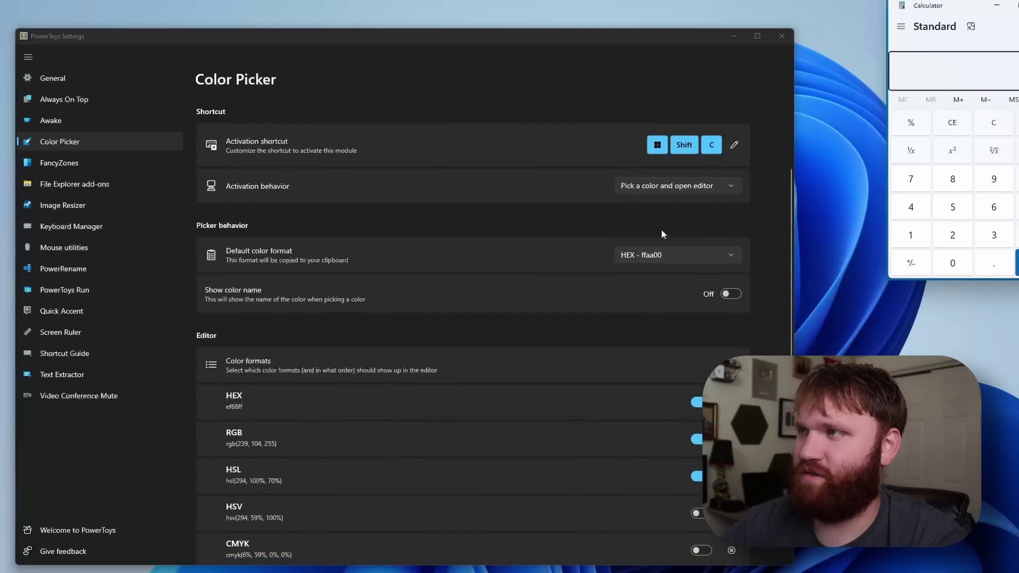
pyautogui.click(658, 249)
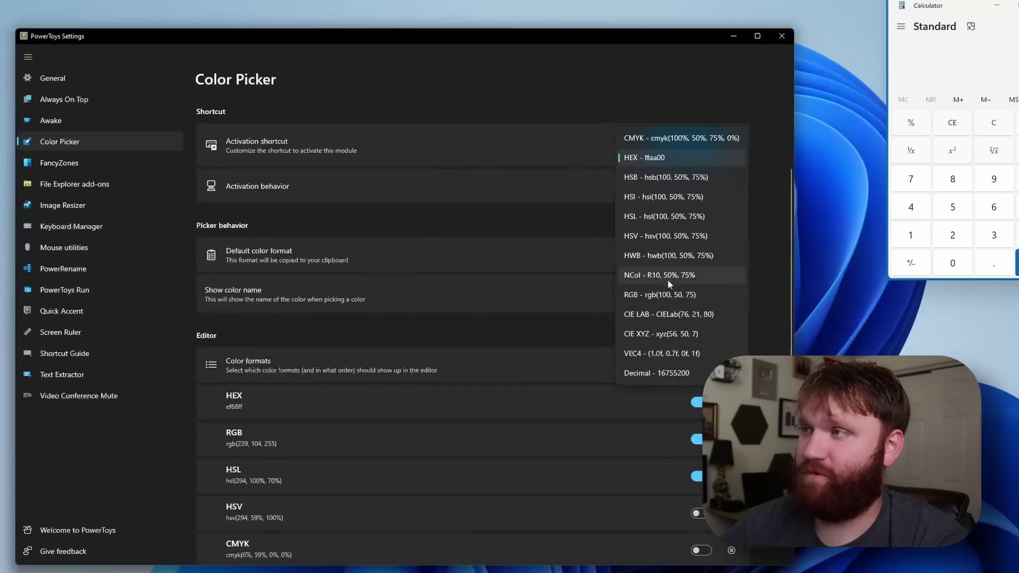
pyautogui.click(661, 295)
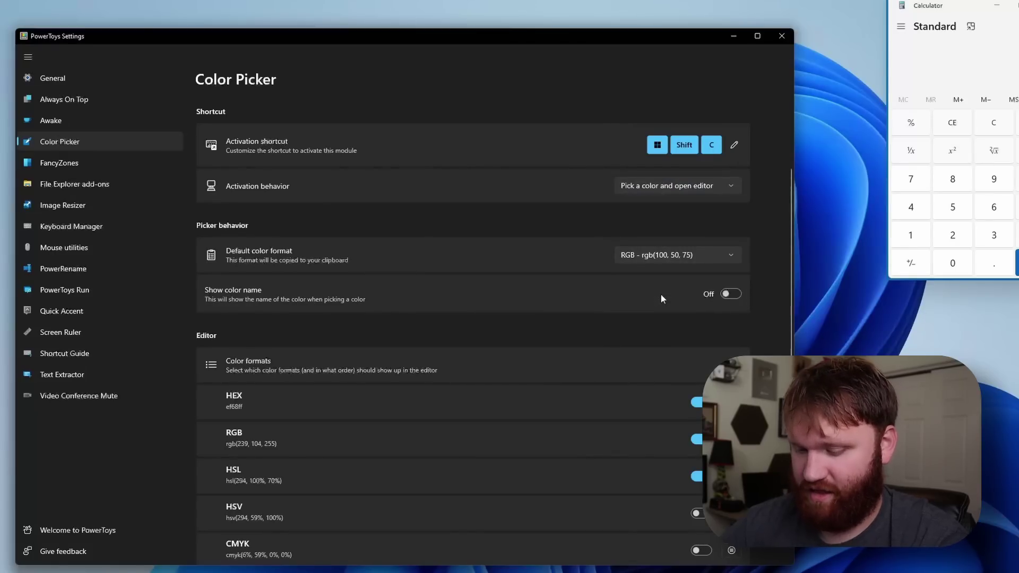
pyautogui.press('super+shift+c')
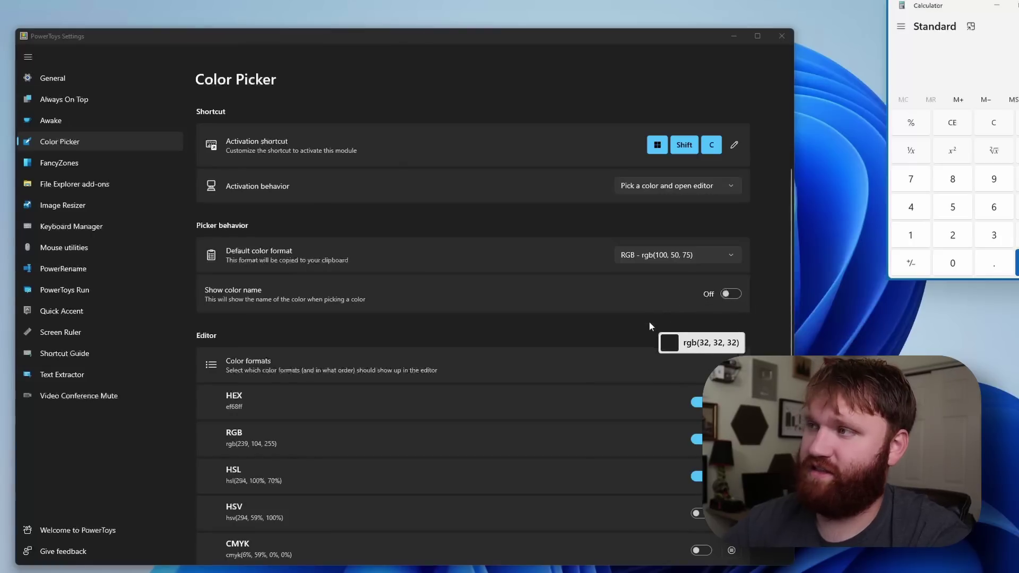
pyautogui.click(659, 324)
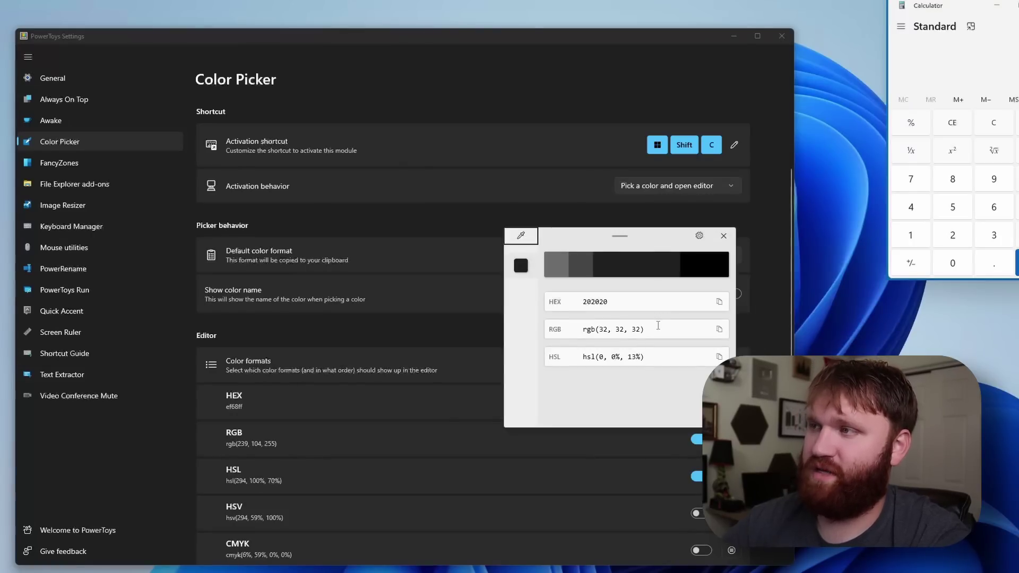
# Step: Close the editor and review the HEX, RGB and HSL color formats list
pyautogui.click(724, 237)
pyautogui.scroll(-2, 478, 350)
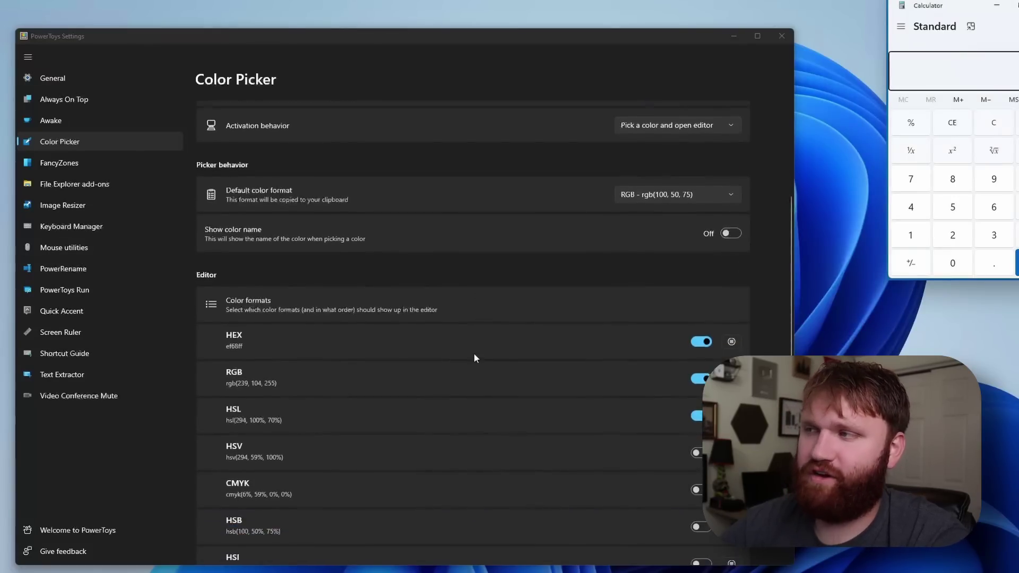
pyautogui.scroll(-2, 474, 354)
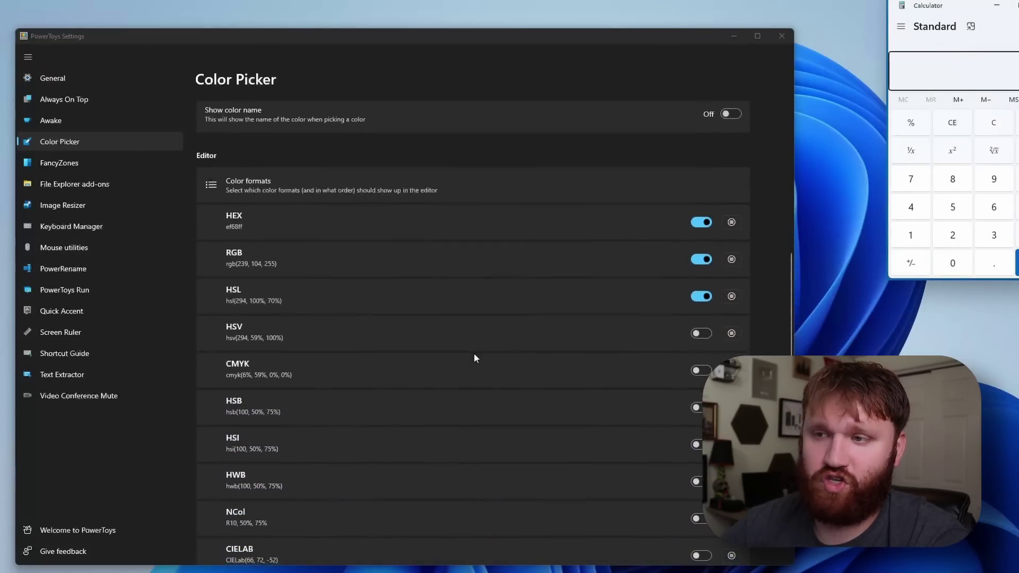
pyautogui.scroll(-2, 474, 354)
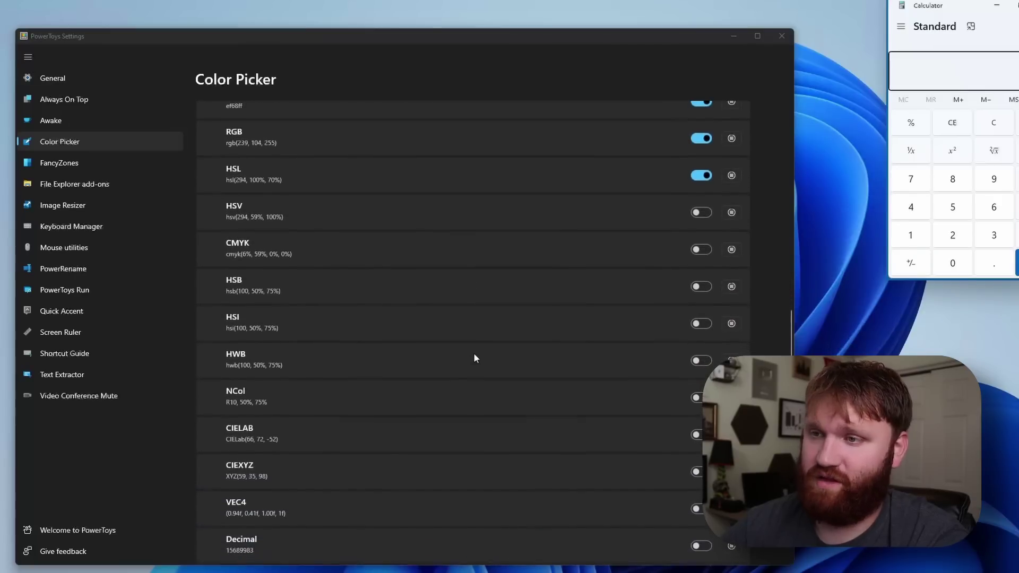
pyautogui.scroll(-1, 474, 354)
pyautogui.scroll(8, 474, 354)
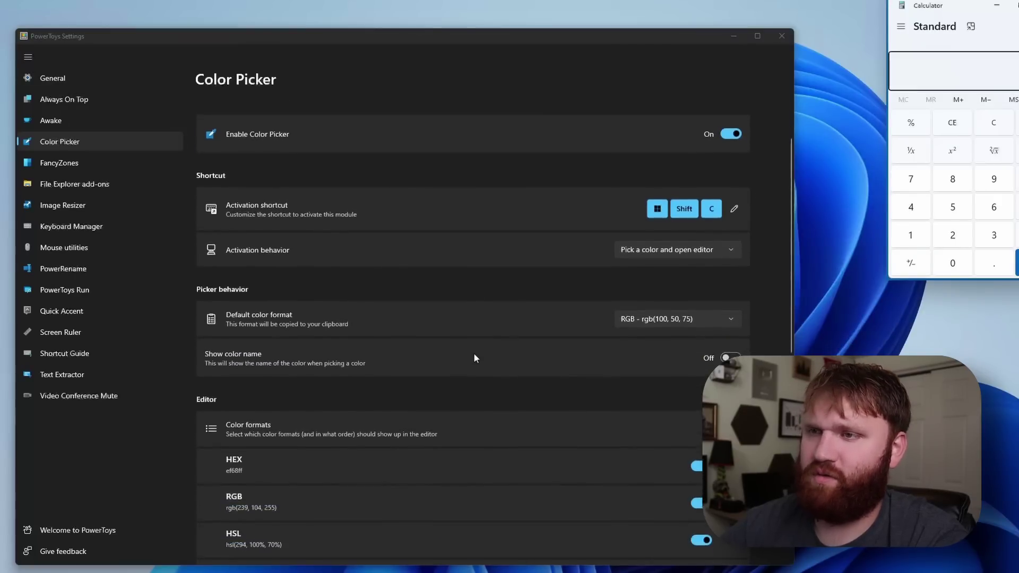
pyautogui.scroll(-1, 474, 353)
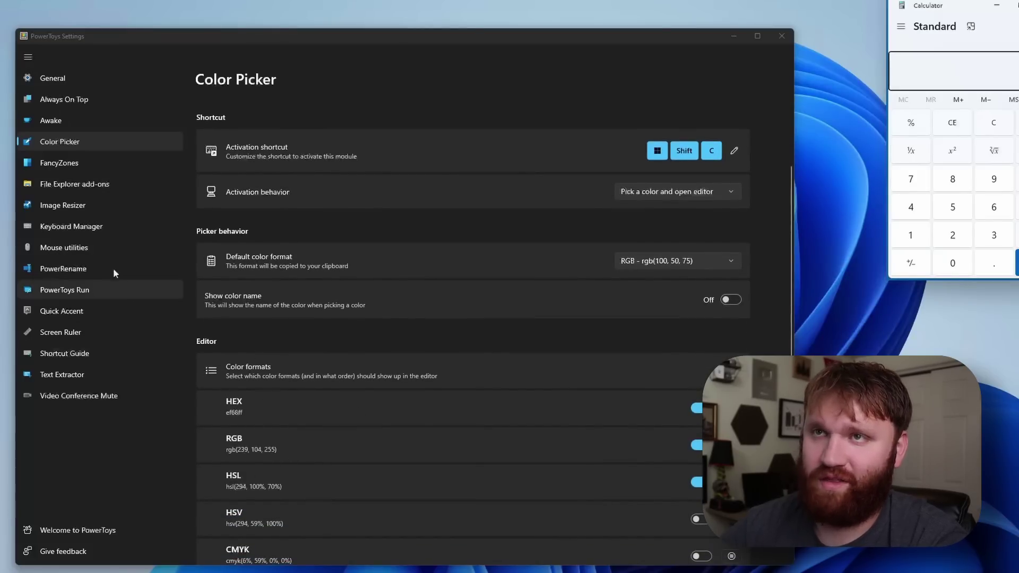
# Step: Go to the FancyZones settings and scroll through its options
pyautogui.click(63, 163)
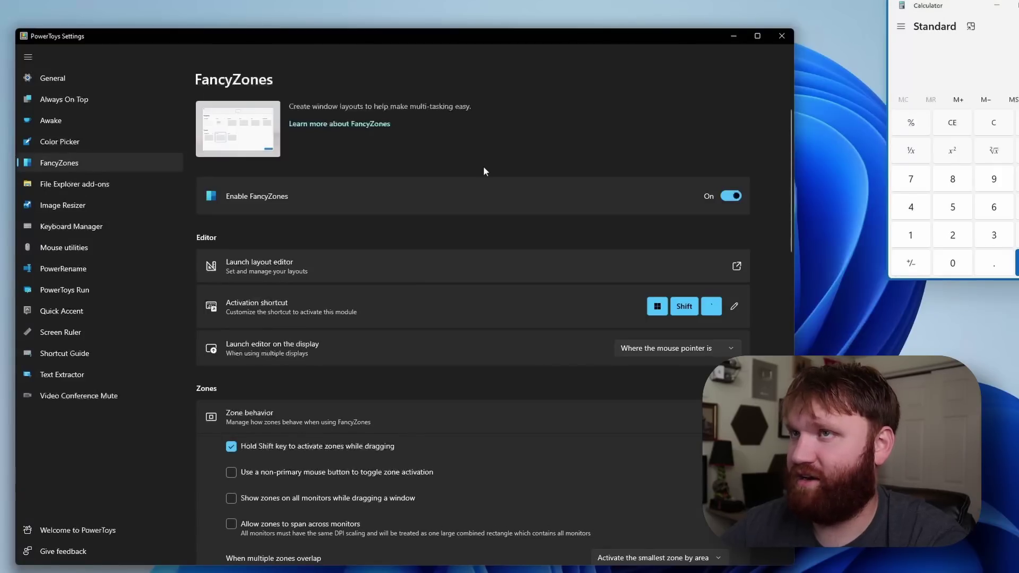
pyautogui.scroll(-1, 476, 269)
pyautogui.scroll(-1, 476, 269)
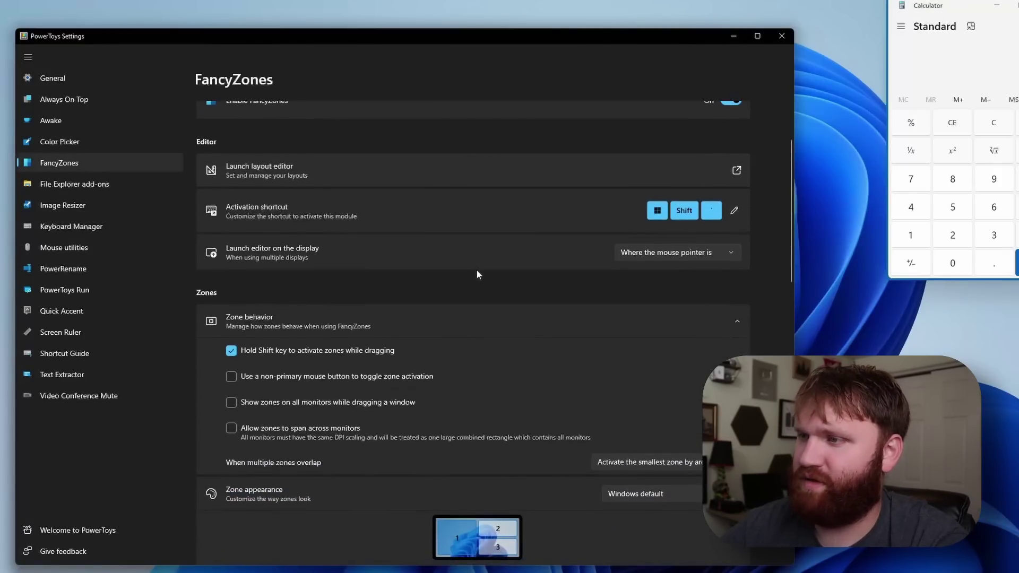
pyautogui.scroll(-1, 476, 269)
pyautogui.scroll(-1, 476, 269)
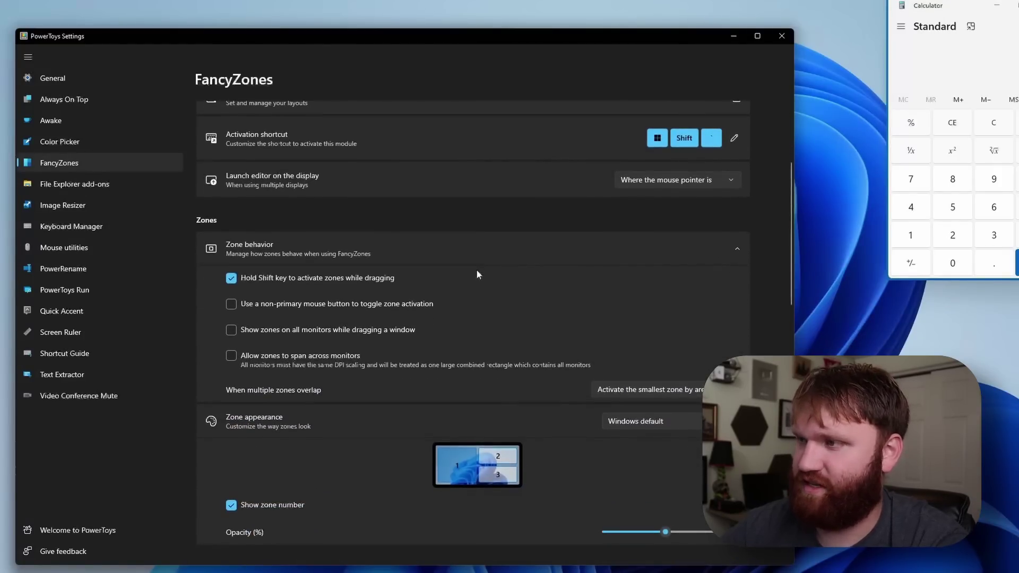
pyautogui.scroll(3, 476, 276)
pyautogui.scroll(1, 476, 276)
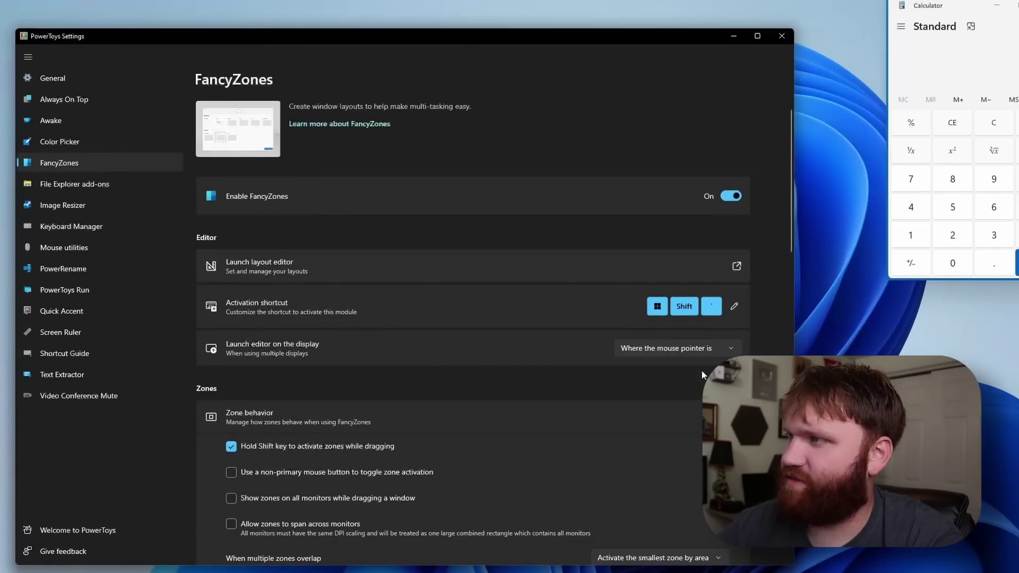
# Step: Change the activation shortcut to Win+Shift+\ and use it to launch the layout editor
pyautogui.click(733, 308)
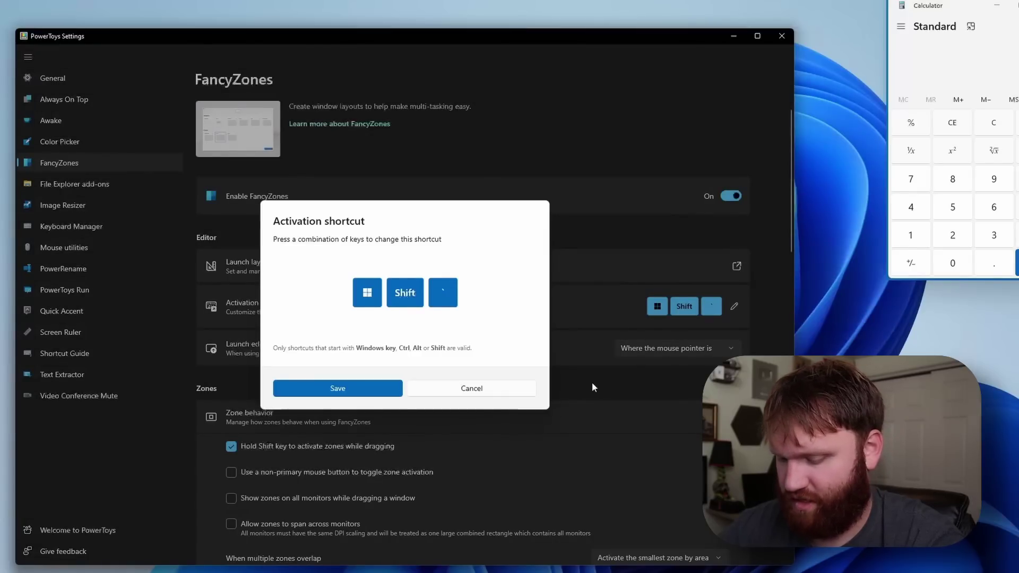
pyautogui.press('super+shift+backslash')
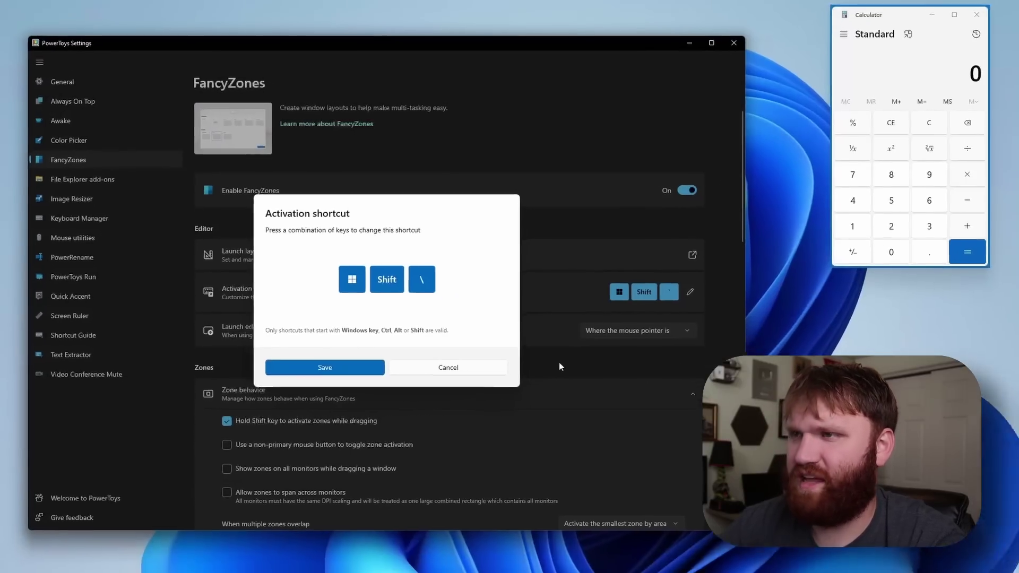
pyautogui.press('Return')
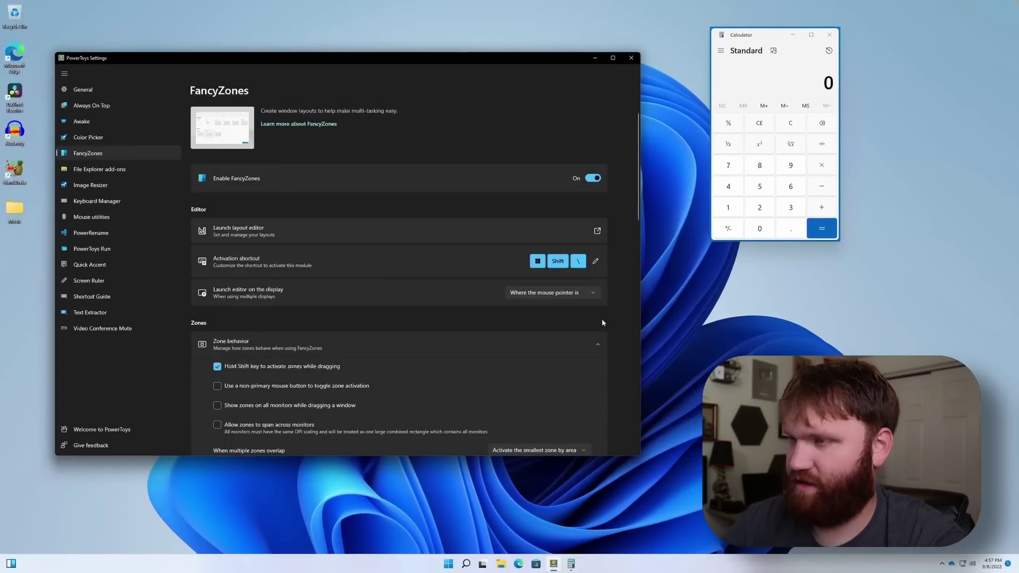
pyautogui.press('super+shift+backslash')
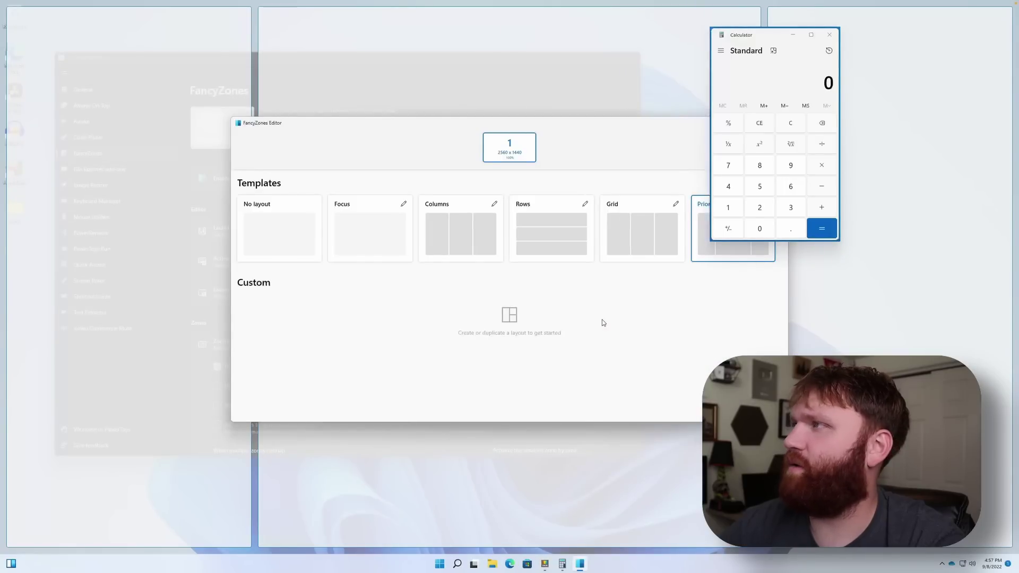
# Step: Close Calculator, preview the Columns, Priority Grid and Grid templates, and start Custom layout 1
pyautogui.click(830, 34)
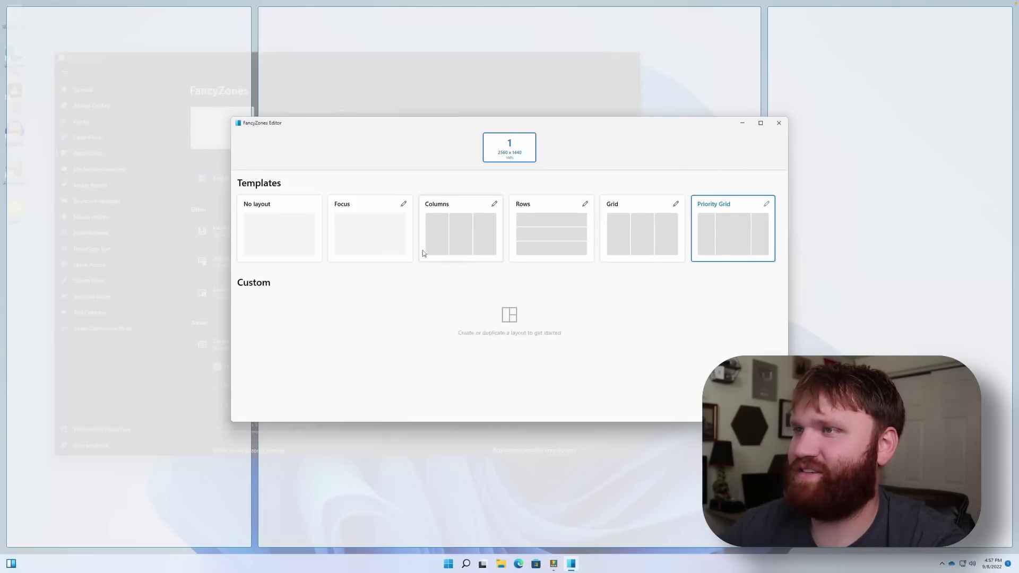
pyautogui.click(455, 253)
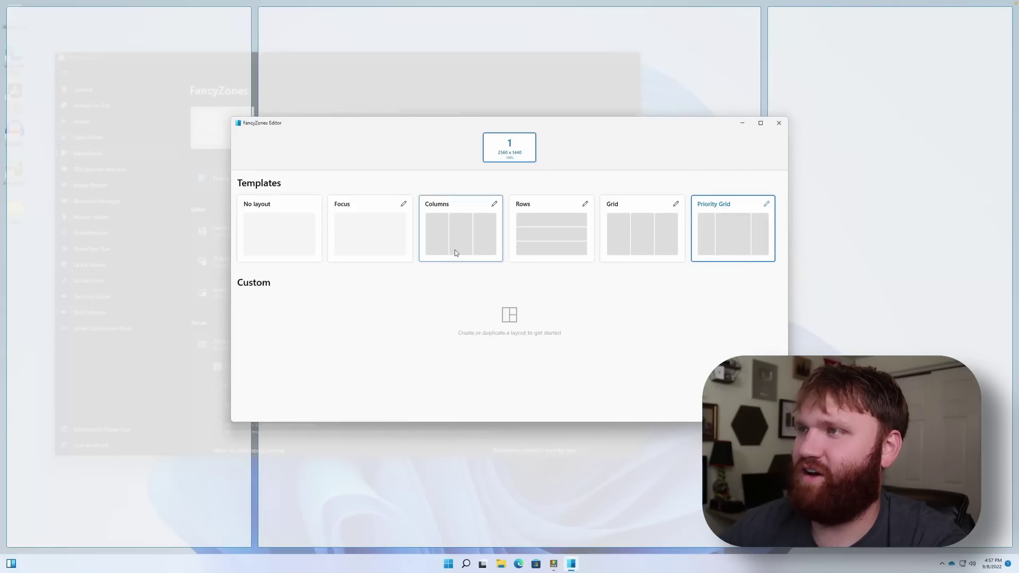
pyautogui.click(718, 220)
pyautogui.click(634, 236)
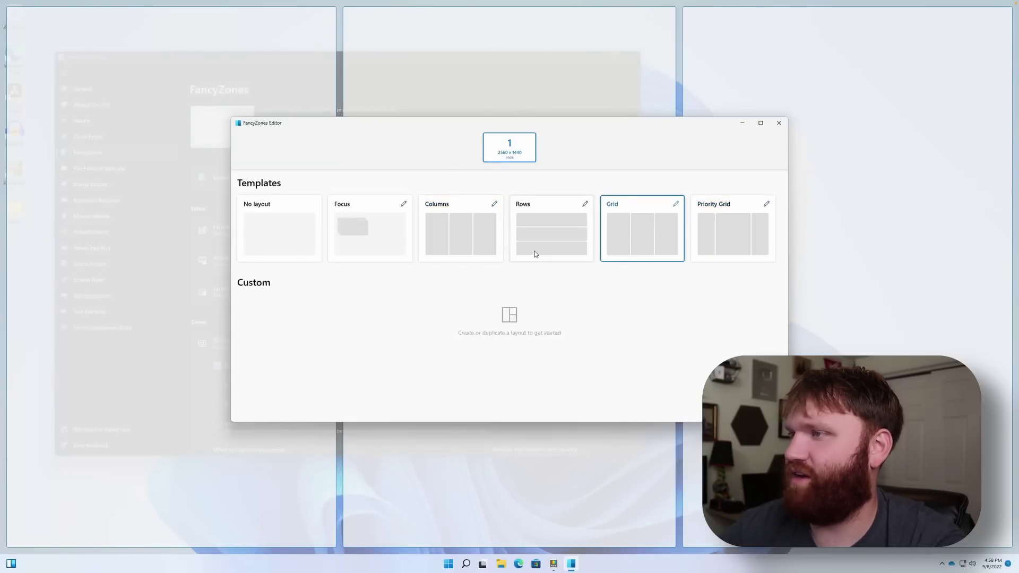
pyautogui.click(435, 245)
pyautogui.click(738, 406)
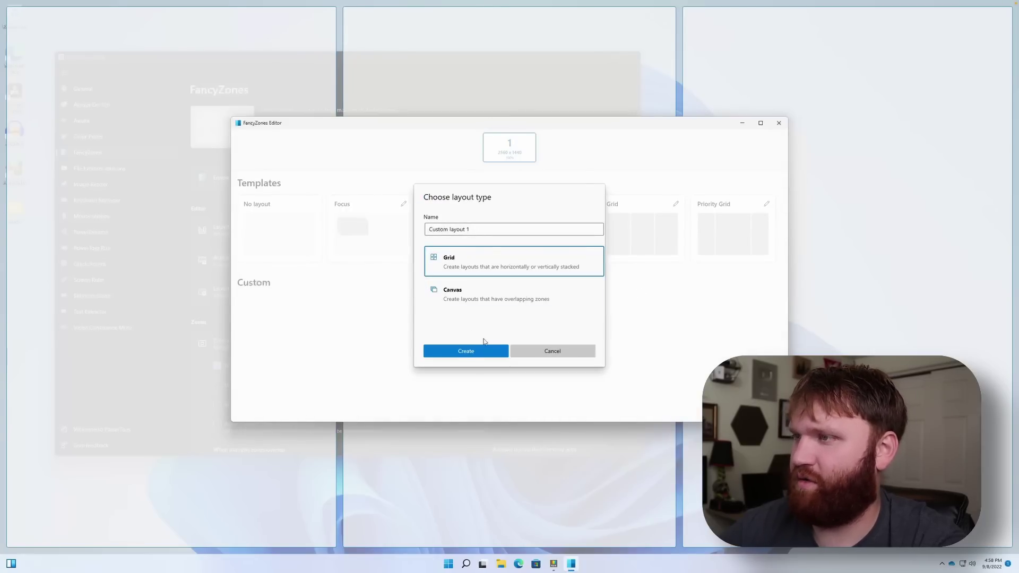
# Step: Build Custom layout 1 as a grid: wide left zone, middle zone, split right column; apply it
pyautogui.click(482, 348)
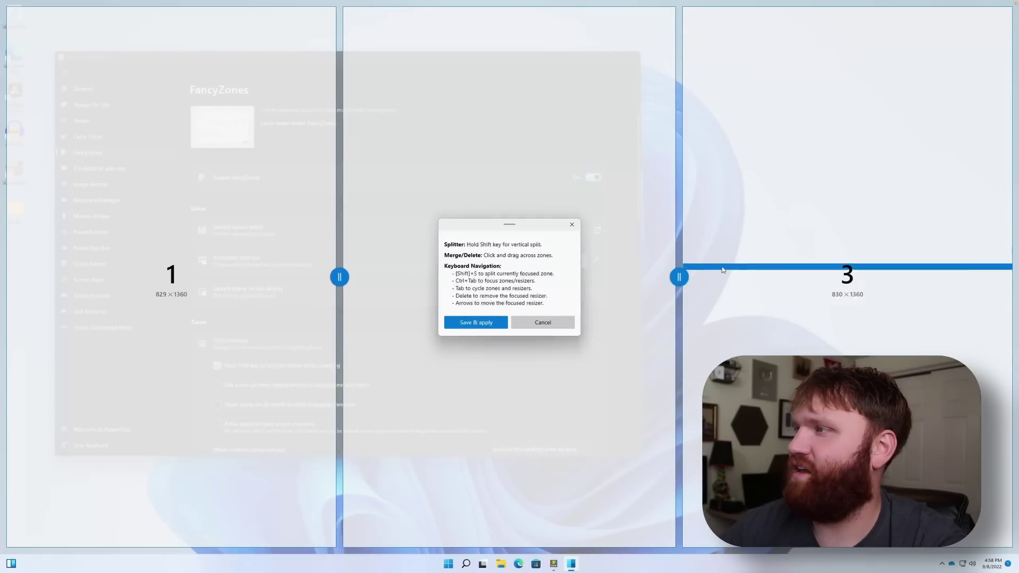
pyautogui.moveTo(679, 277)
pyautogui.mouseDown()
pyautogui.moveTo(648, 276)
pyautogui.moveTo(668, 276)
pyautogui.mouseUp()
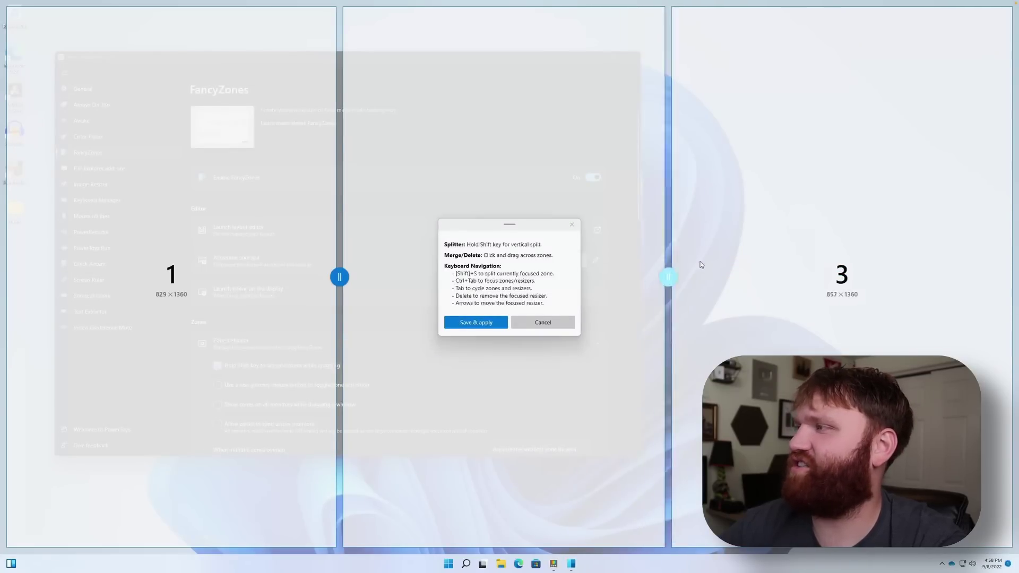
pyautogui.click(800, 262)
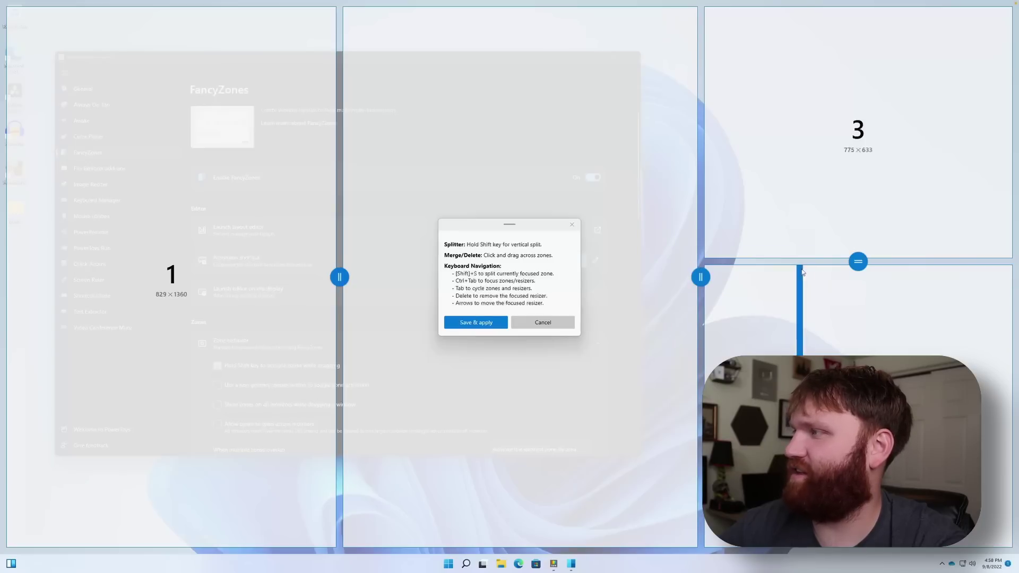
pyautogui.moveTo(858, 261); pyautogui.dragTo(858, 277)
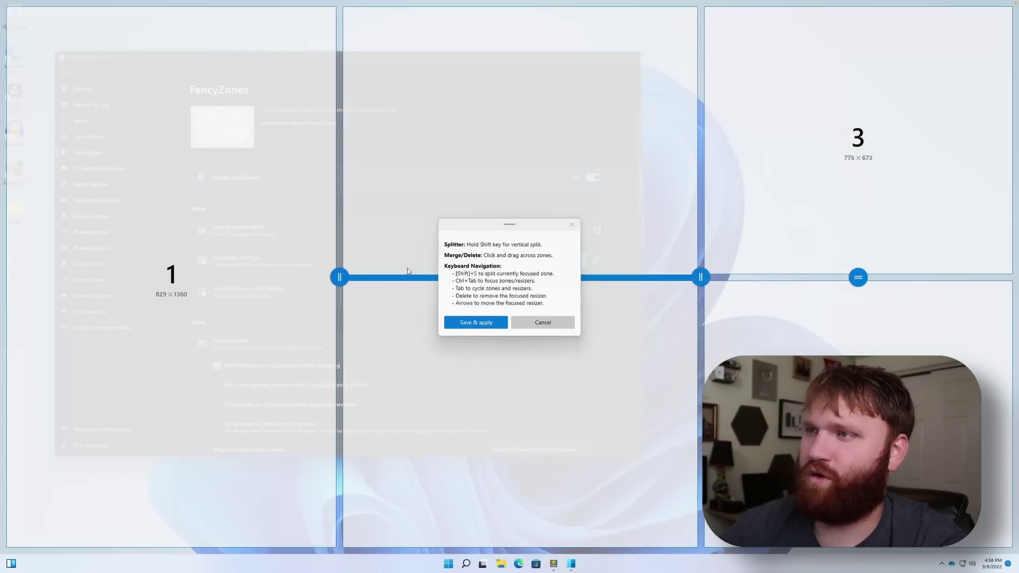
pyautogui.moveTo(339, 276); pyautogui.dragTo(446, 277)
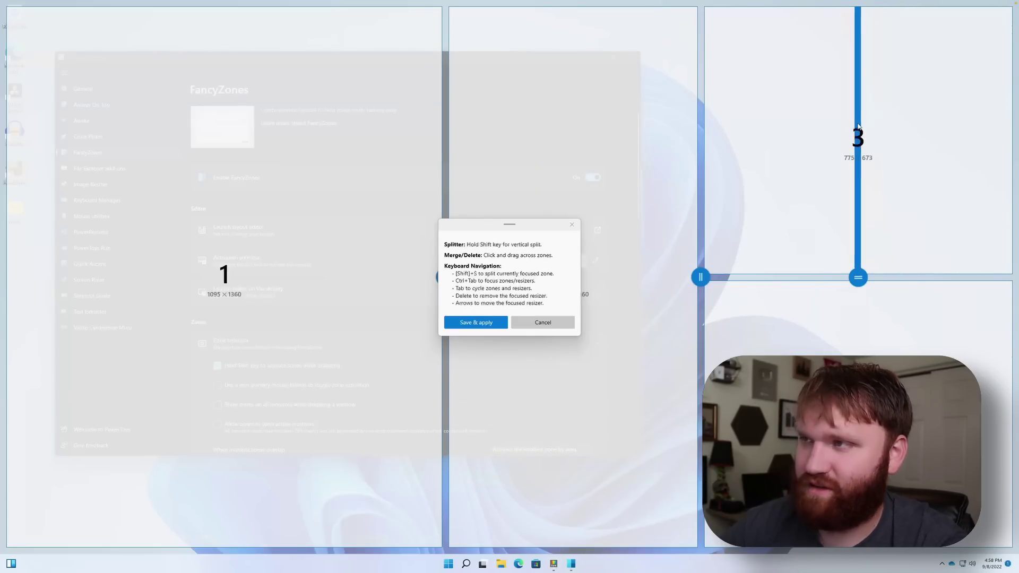
pyautogui.click(476, 323)
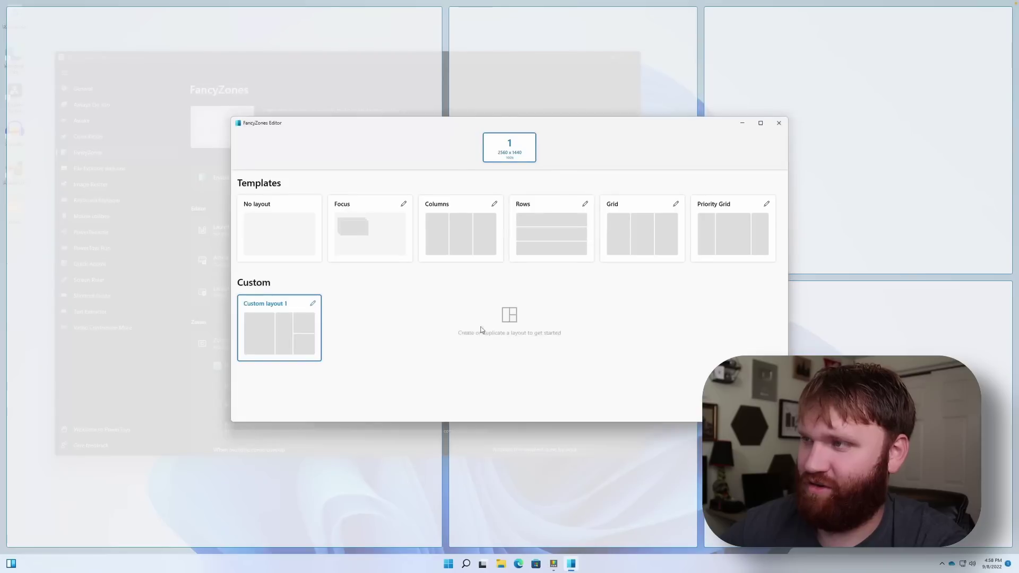
# Step: Close the FancyZones Editor and go to the File Explorer add-ons settings
pyautogui.press('Escape')
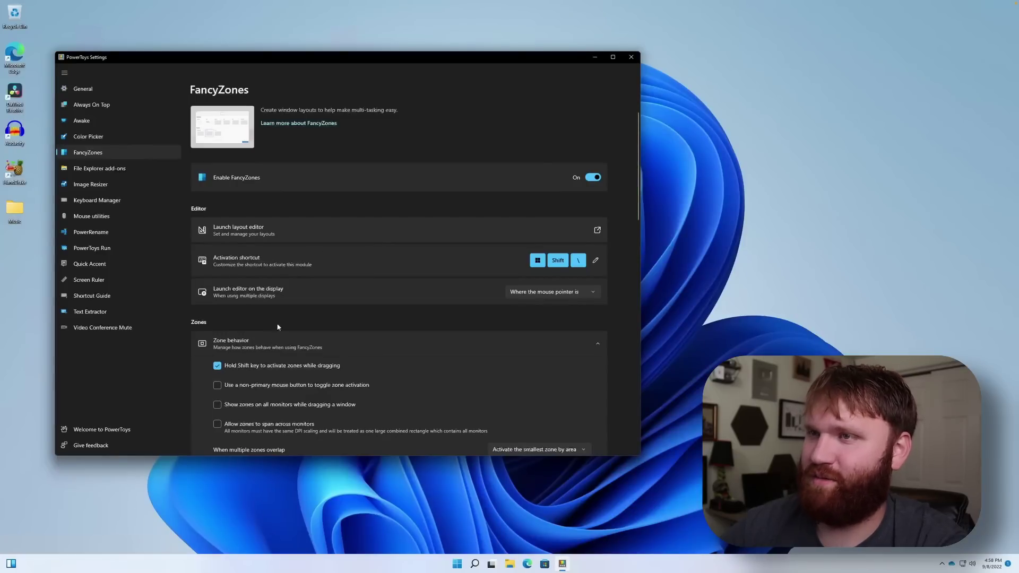
pyautogui.scroll(-6, 491, 201)
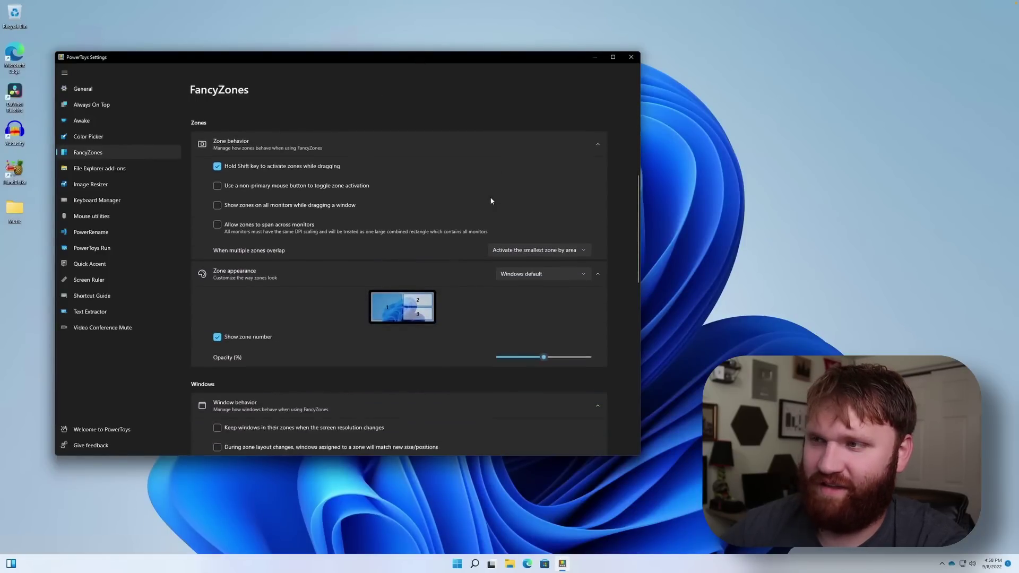
pyautogui.scroll(-5, 491, 200)
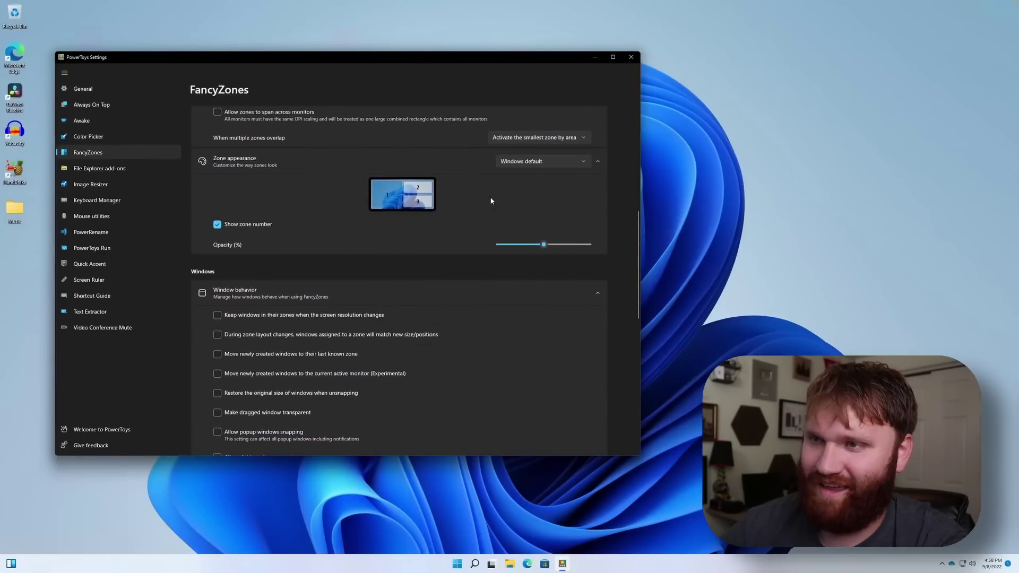
pyautogui.scroll(10, 491, 201)
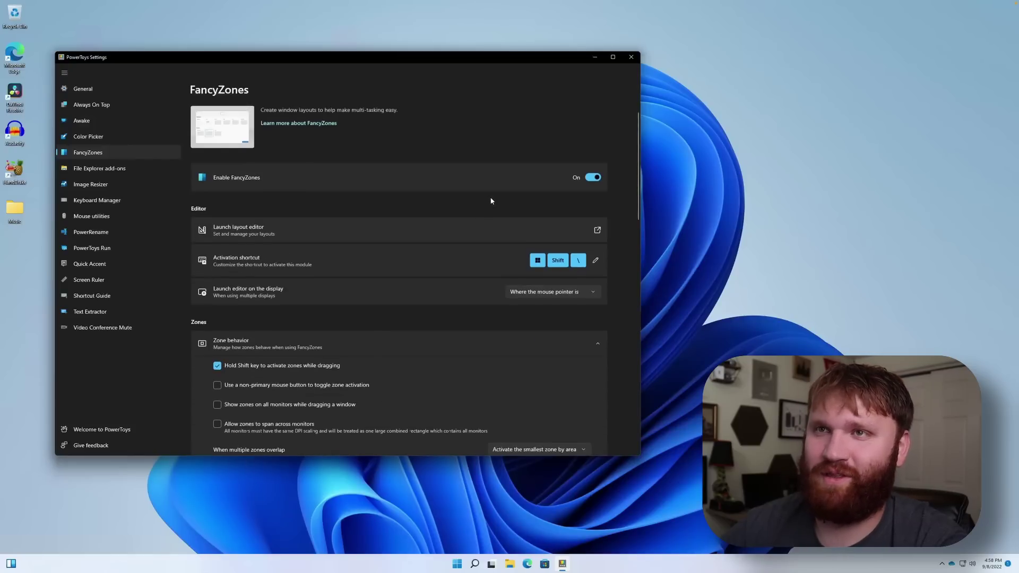
pyautogui.click(108, 169)
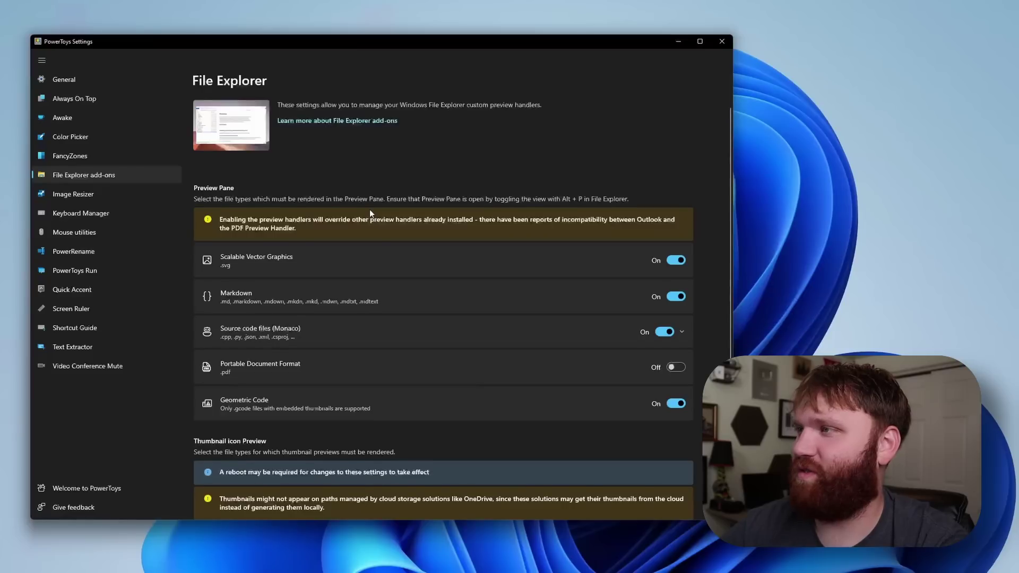
pyautogui.scroll(-1, 338, 197)
pyautogui.scroll(-3, 371, 213)
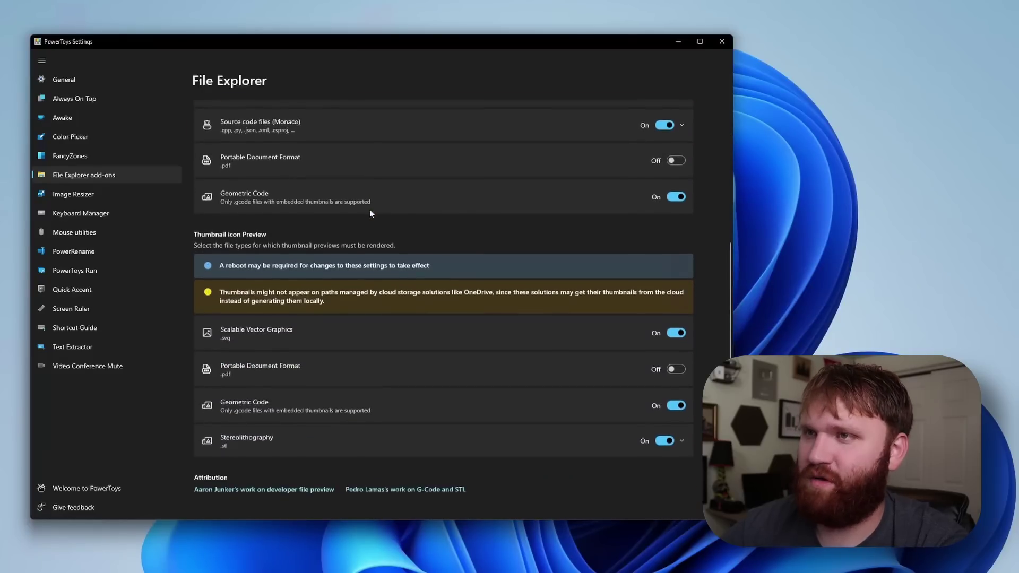
pyautogui.scroll(3, 370, 213)
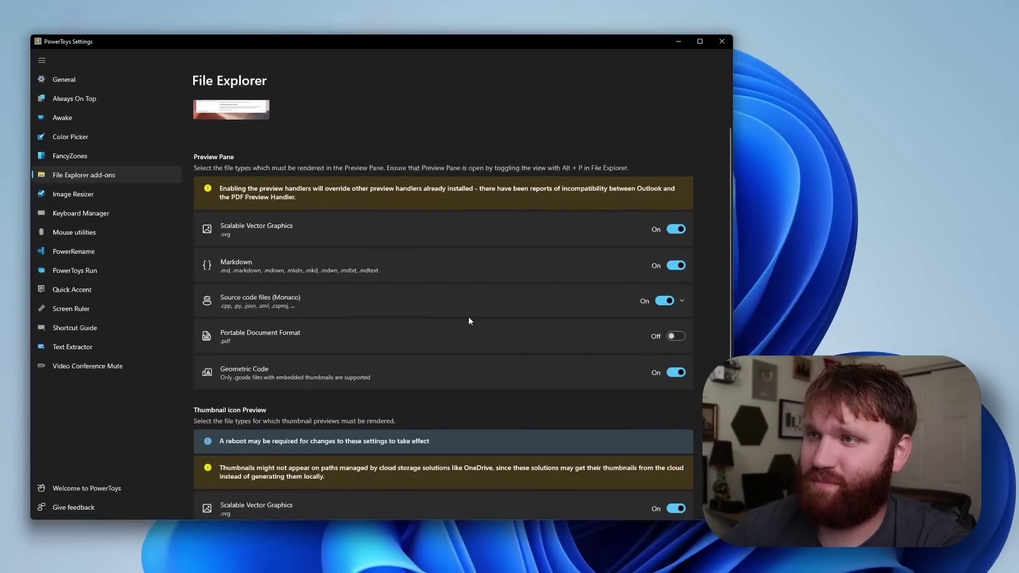
pyautogui.scroll(-2, 392, 384)
pyautogui.scroll(-2, 392, 387)
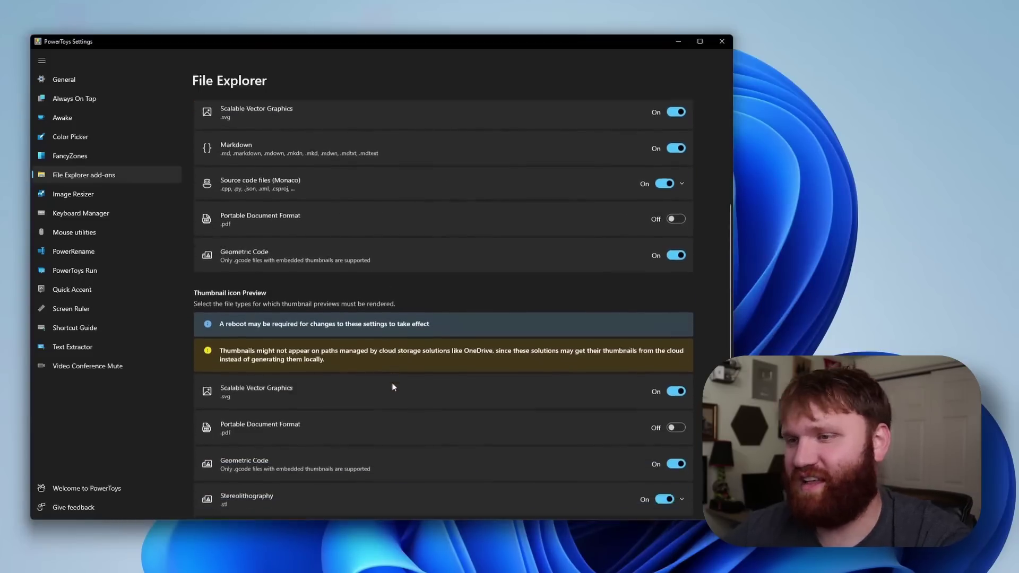
pyautogui.scroll(5, 393, 385)
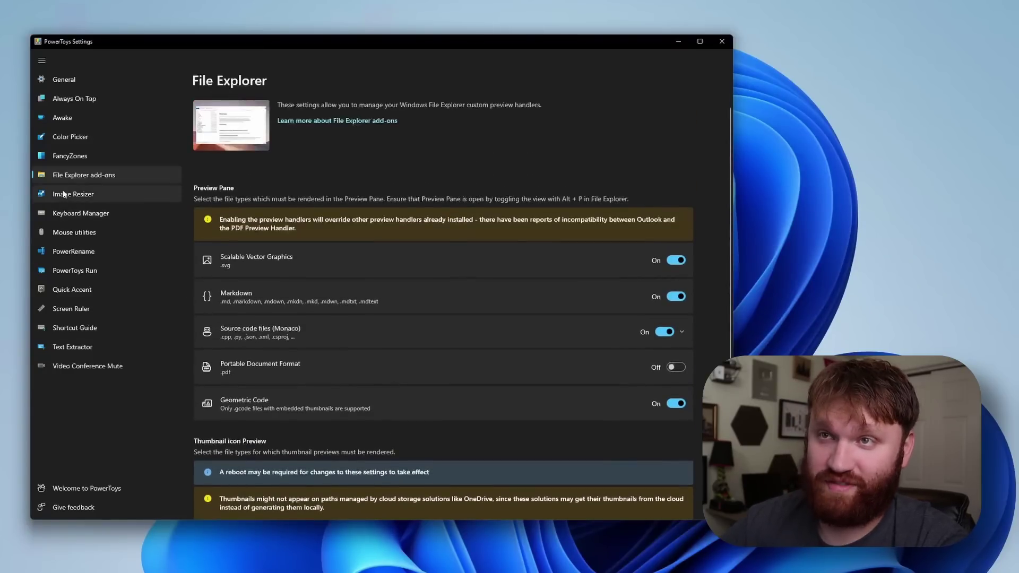
# Step: Open the Image Resizer settings and save a Snipping Tool screenshot to the Desktop
pyautogui.click(79, 194)
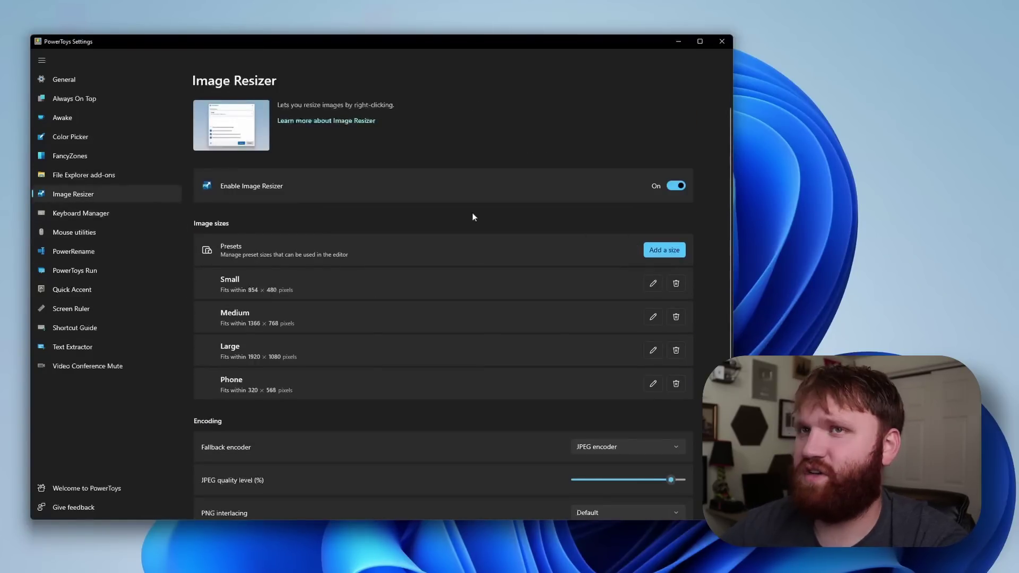
pyautogui.press('super')
pyautogui.write('sn')
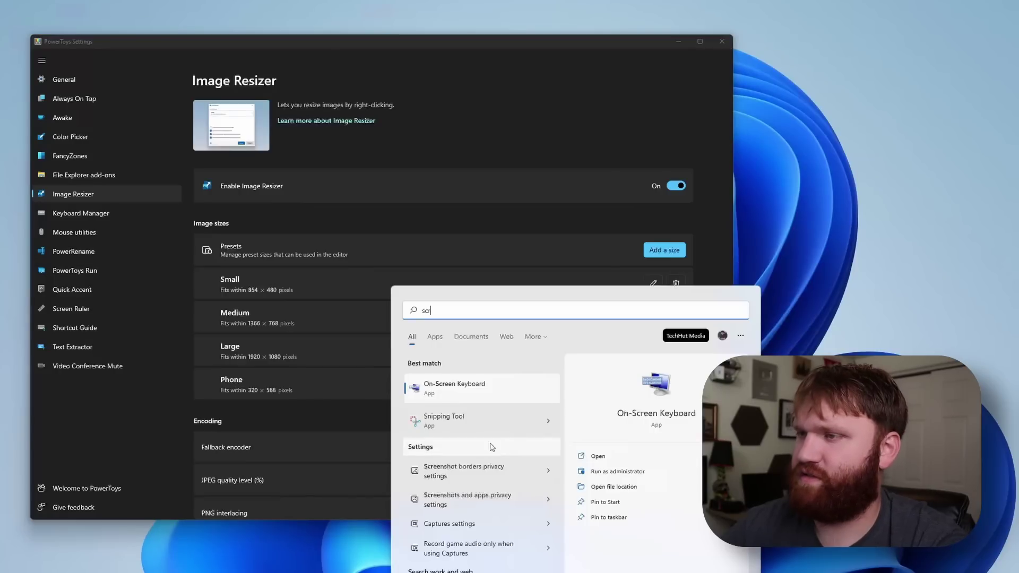
pyautogui.click(545, 421)
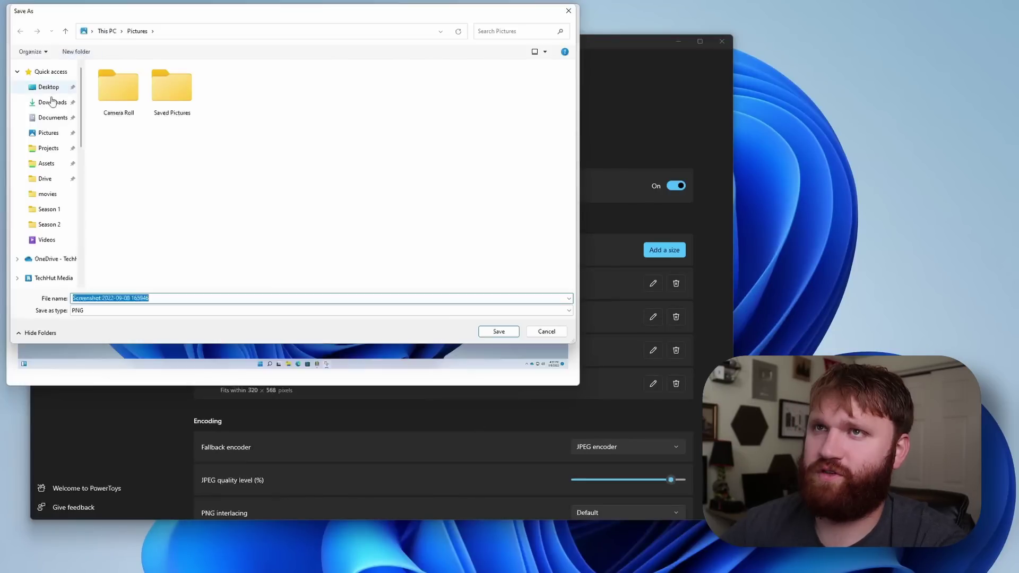
pyautogui.click(51, 102)
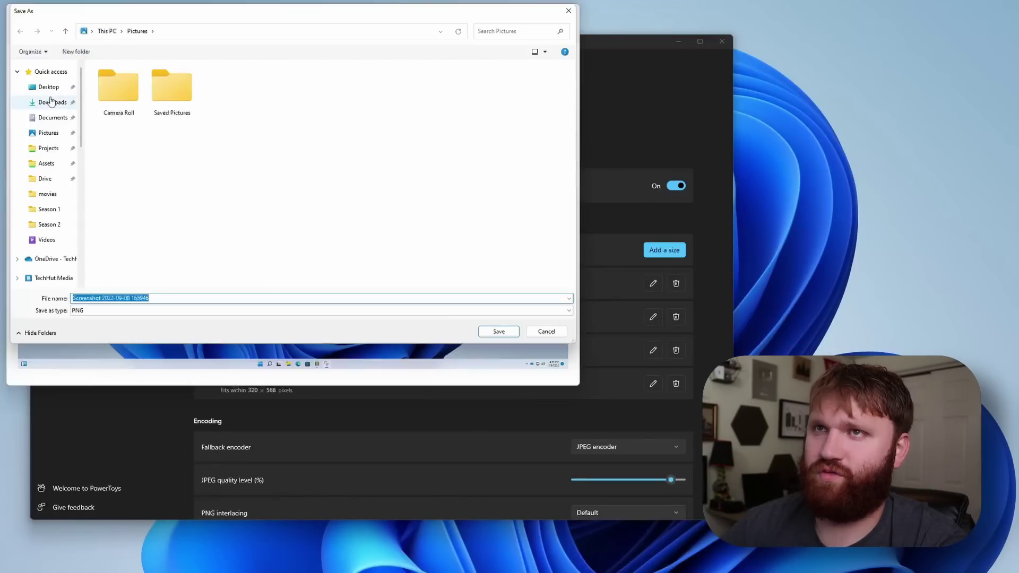
pyautogui.click(48, 87)
pyautogui.click(497, 329)
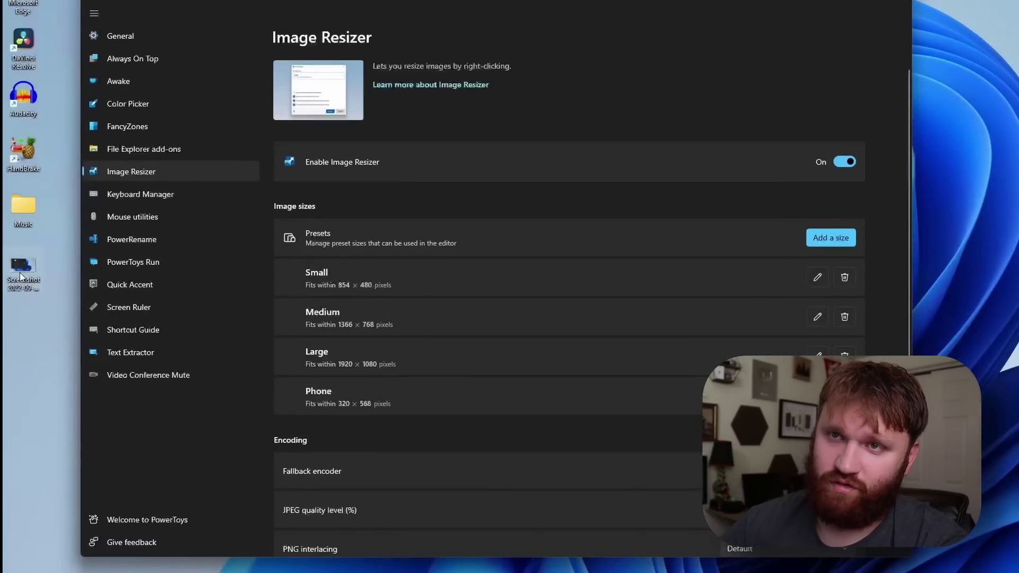
# Step: Resize the desktop screenshot with Image Resizer using the Small preset
pyautogui.rightClick(21, 275)
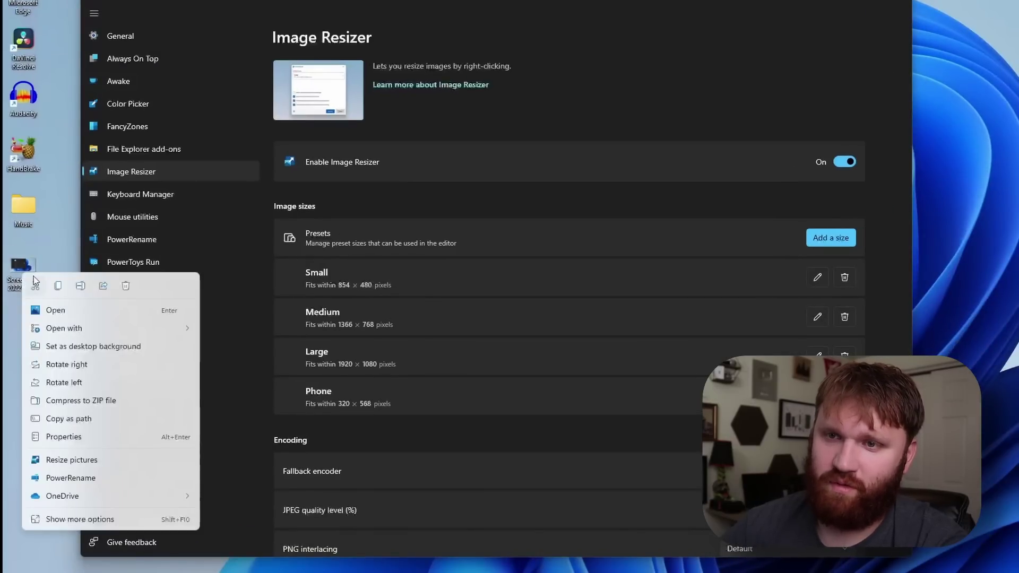
pyautogui.click(103, 521)
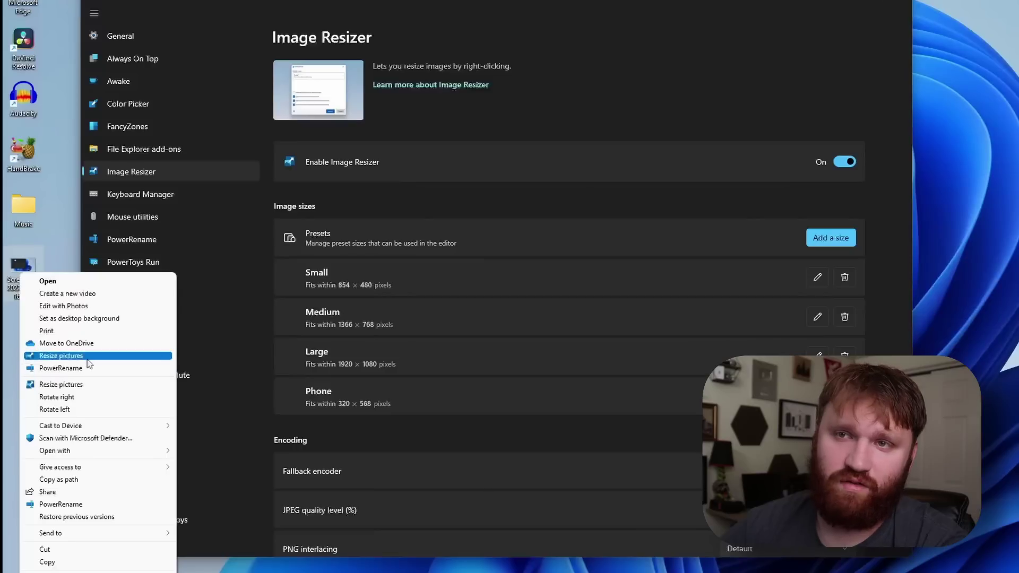
pyautogui.click(55, 355)
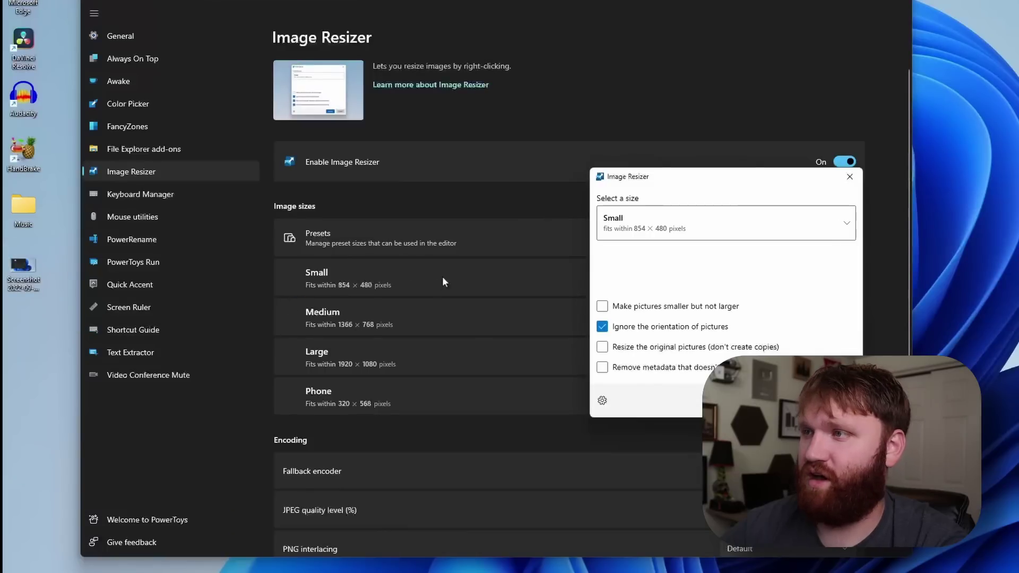
pyautogui.click(648, 218)
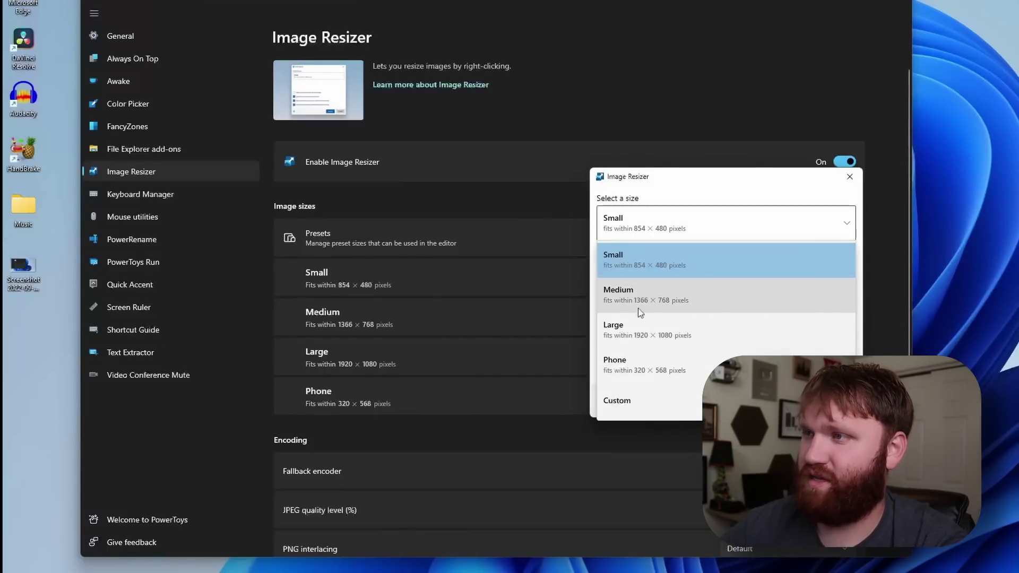
pyautogui.click(644, 262)
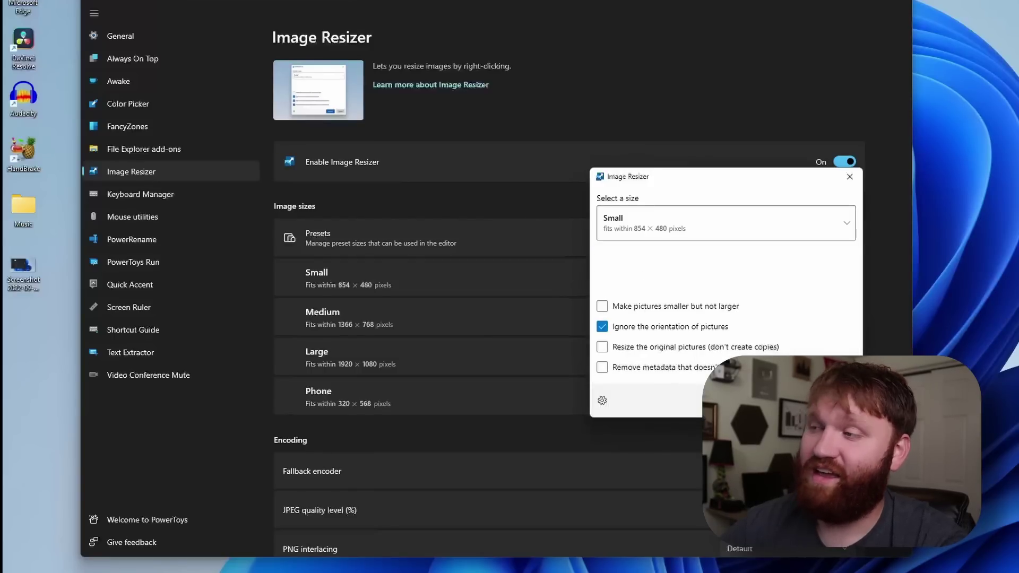
pyautogui.click(772, 401)
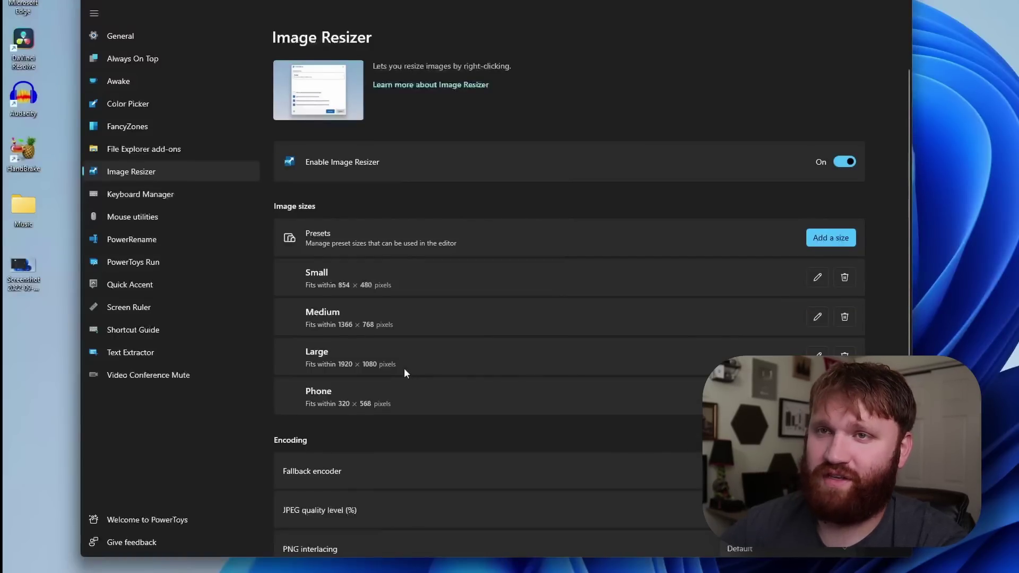
# Step: Select the new resized copy to confirm it is 853 × 480 and 248 KB
pyautogui.click(15, 333)
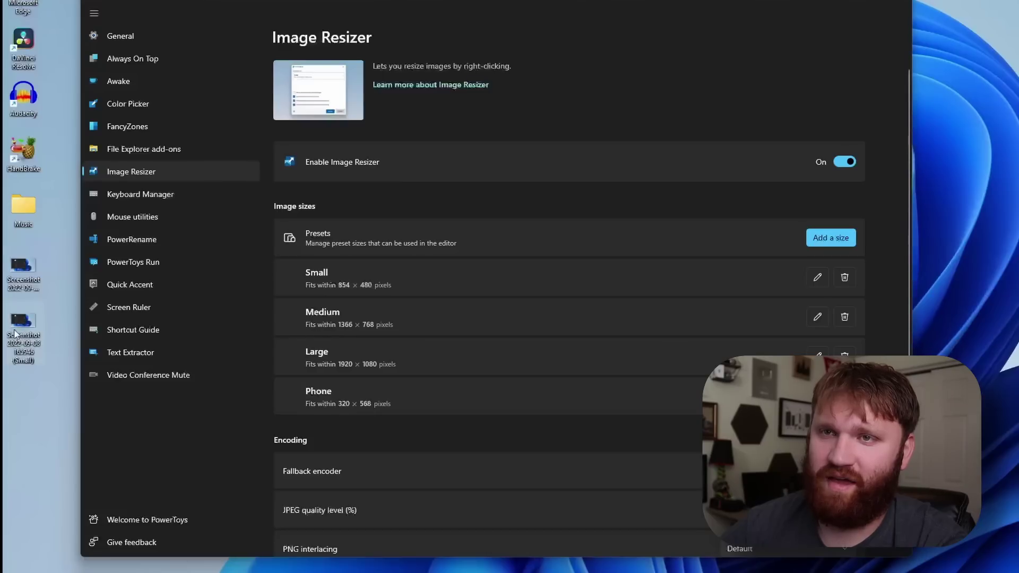
pyautogui.moveTo(18, 287)
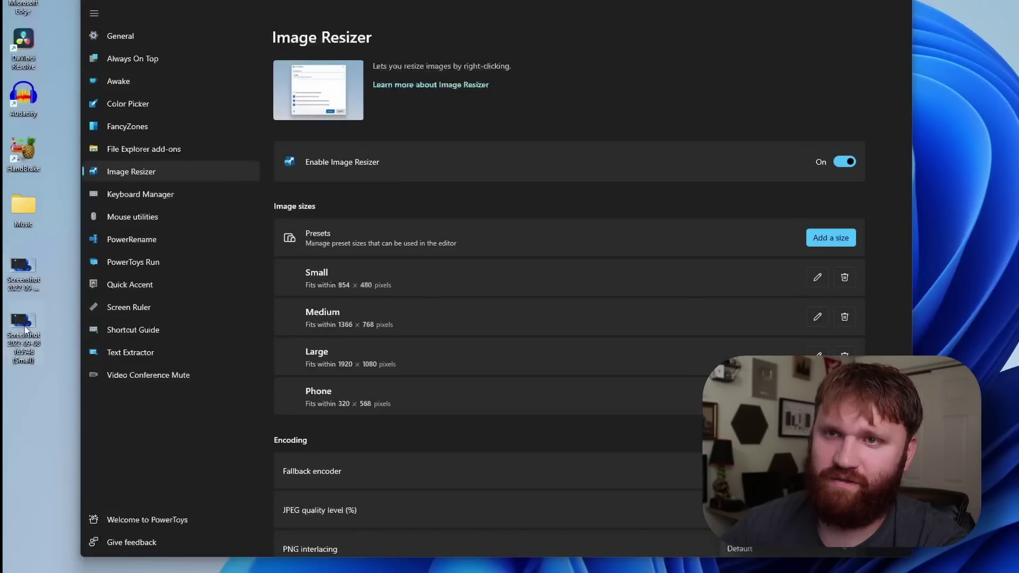
pyautogui.moveTo(24, 329)
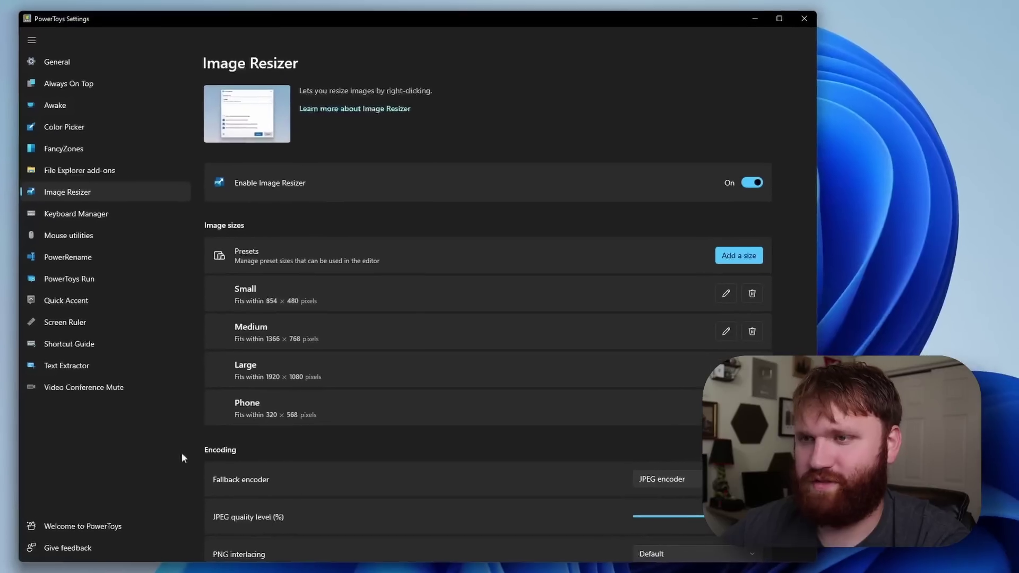
# Step: Scroll past the Image Resizer options and go to the Keyboard Manager settings
pyautogui.scroll(-3, 222, 444)
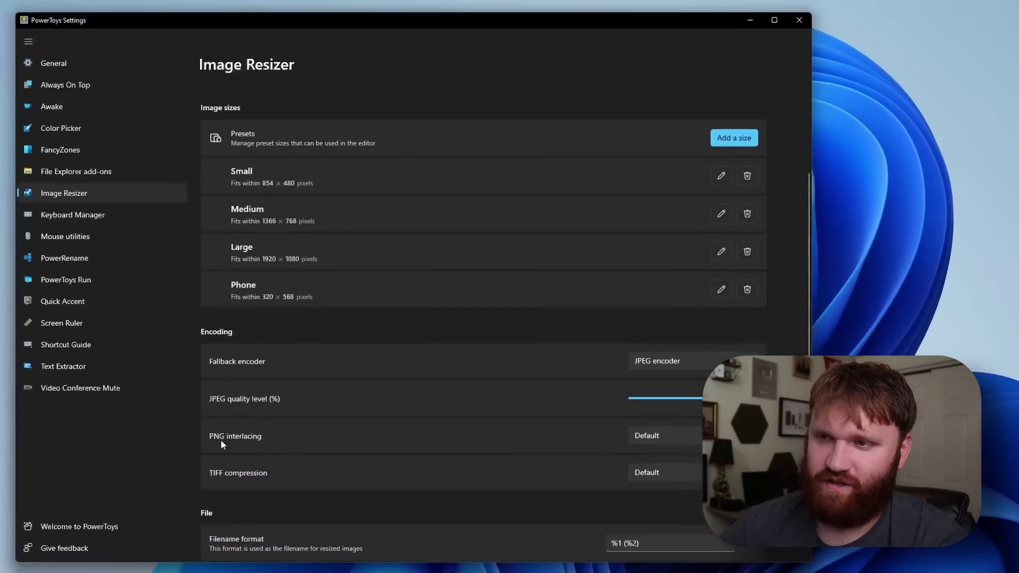
pyautogui.scroll(-2, 221, 440)
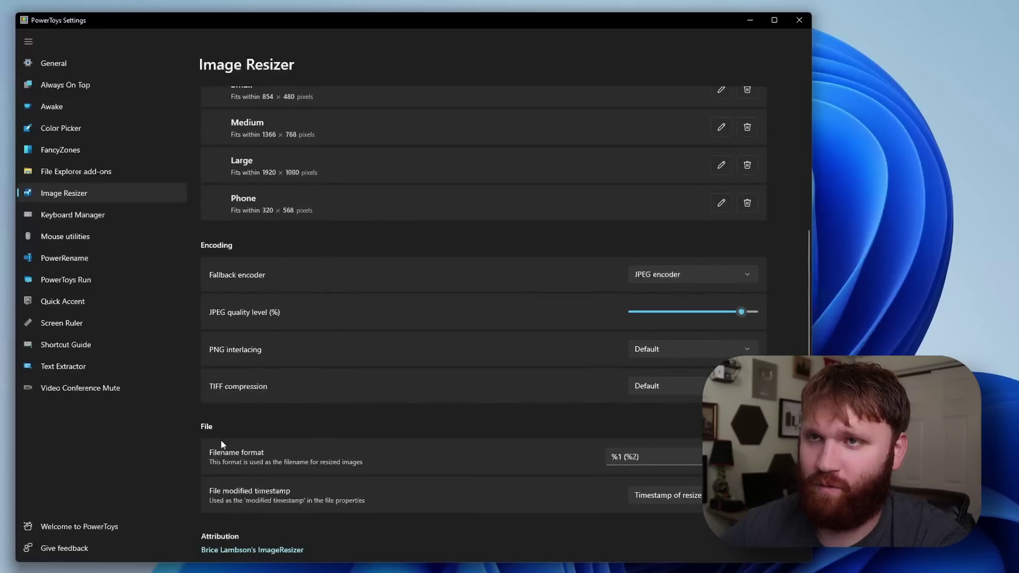
pyautogui.click(88, 218)
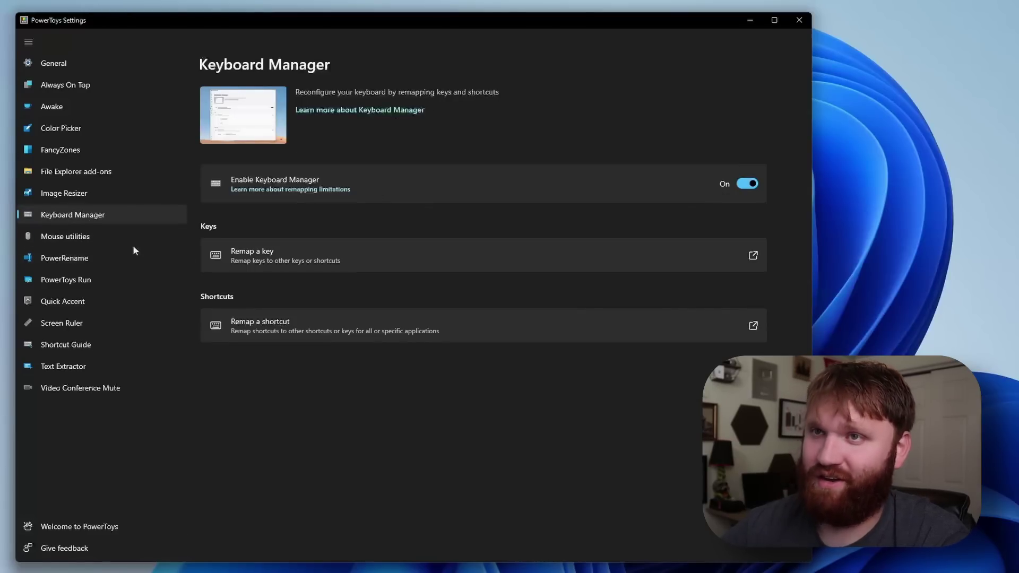
# Step: In Mouse utilities, trigger Find My Mouse with Left Ctrl, then expand Appearance & behavior
pyautogui.click(112, 242)
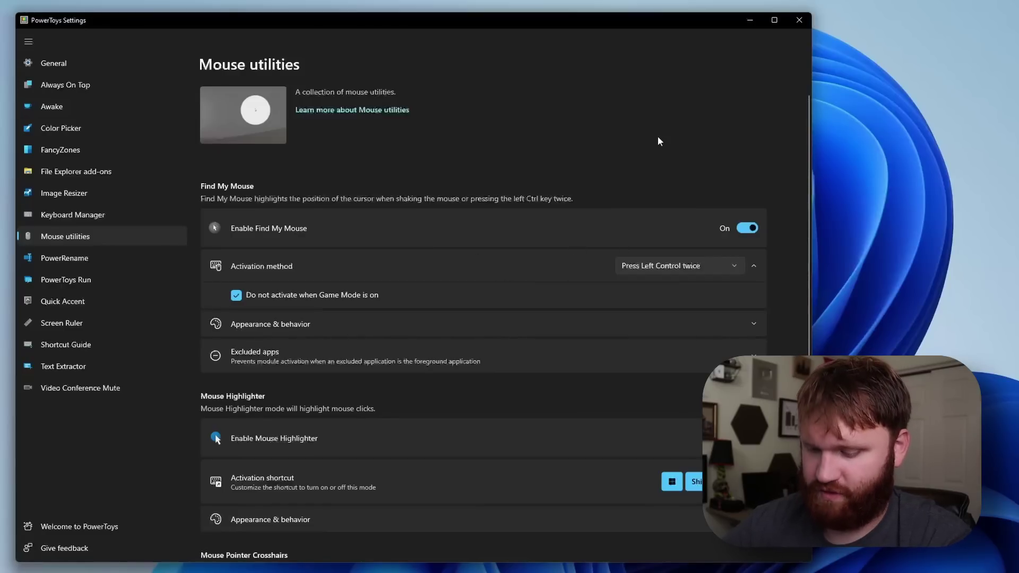
pyautogui.press('ctrl')
pyautogui.press('ctrl')
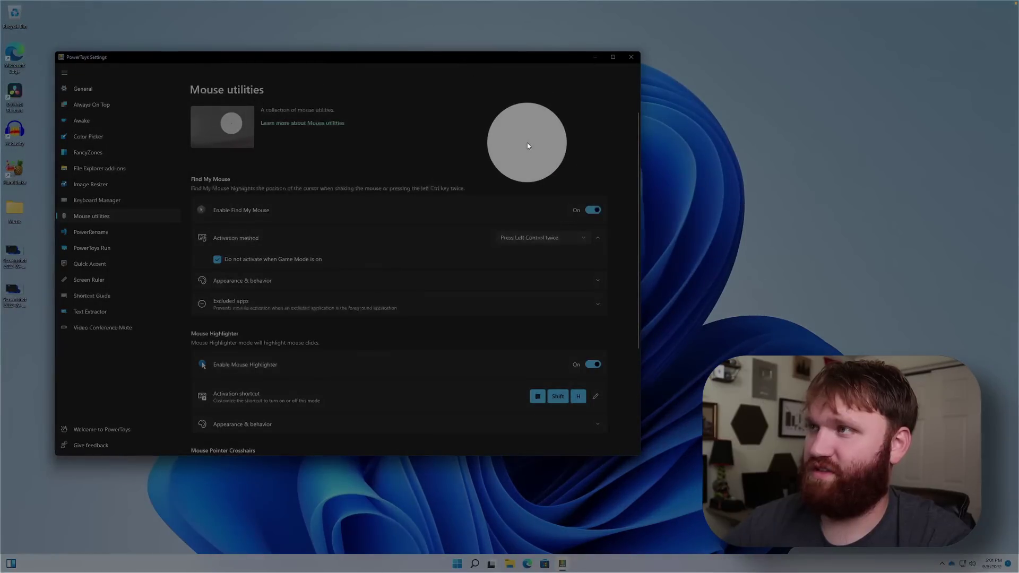
pyautogui.hotkey('ctrl', 'Left')
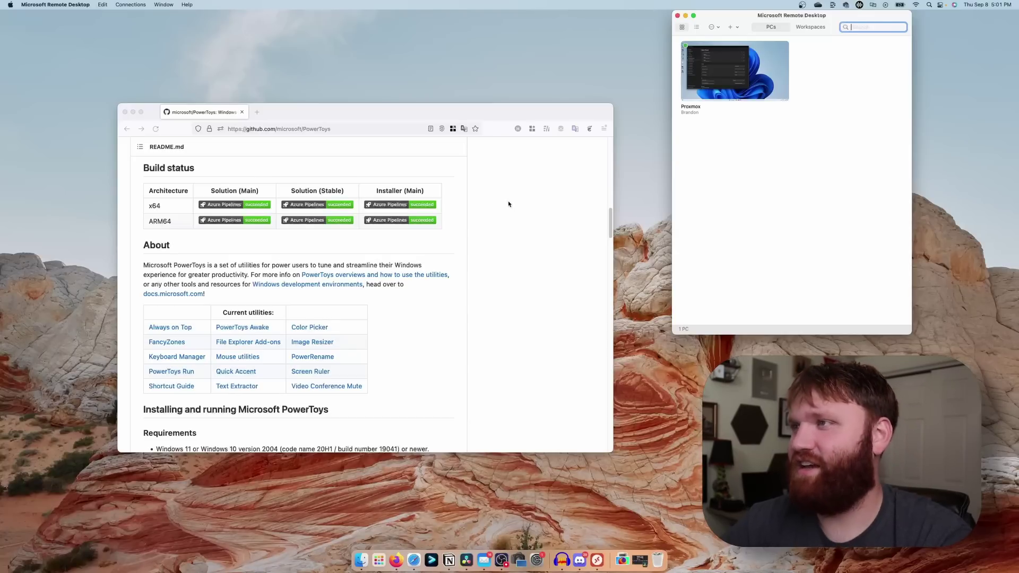
pyautogui.hotkey('ctrl', 'Right')
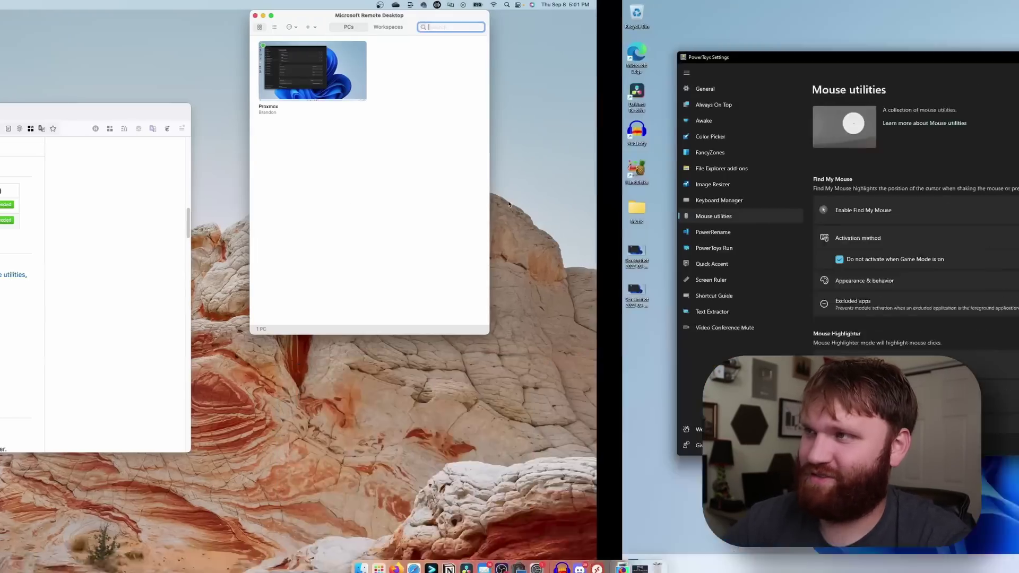
pyautogui.press('ctrl')
pyautogui.press('ctrl')
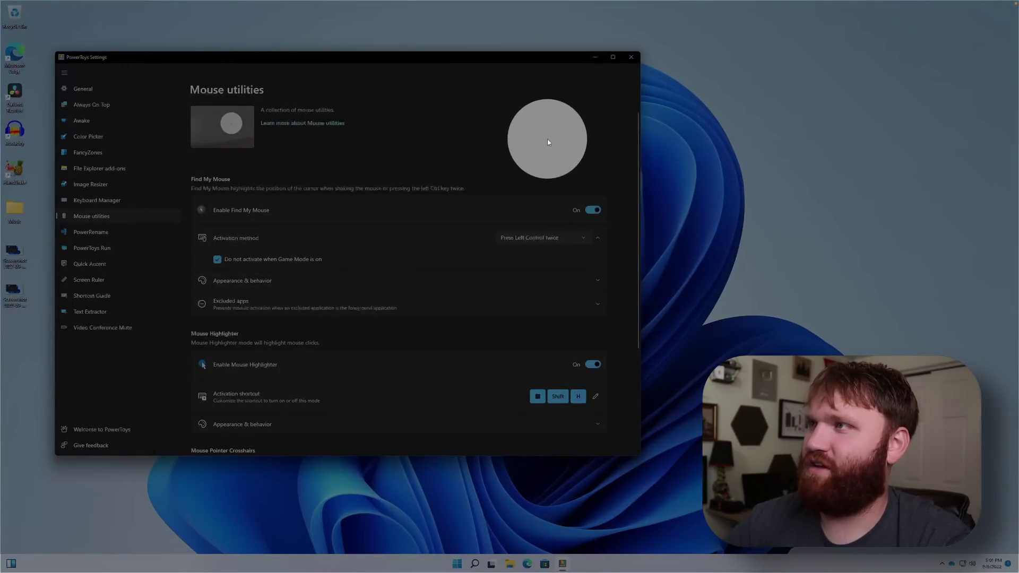
pyautogui.click(549, 142)
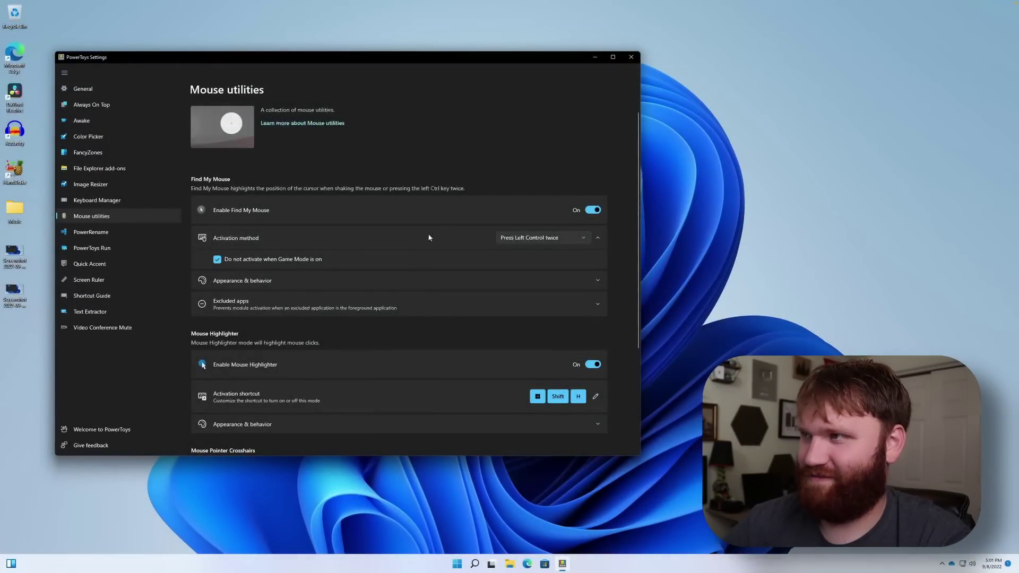
pyautogui.press('ctrl')
pyautogui.press('ctrl')
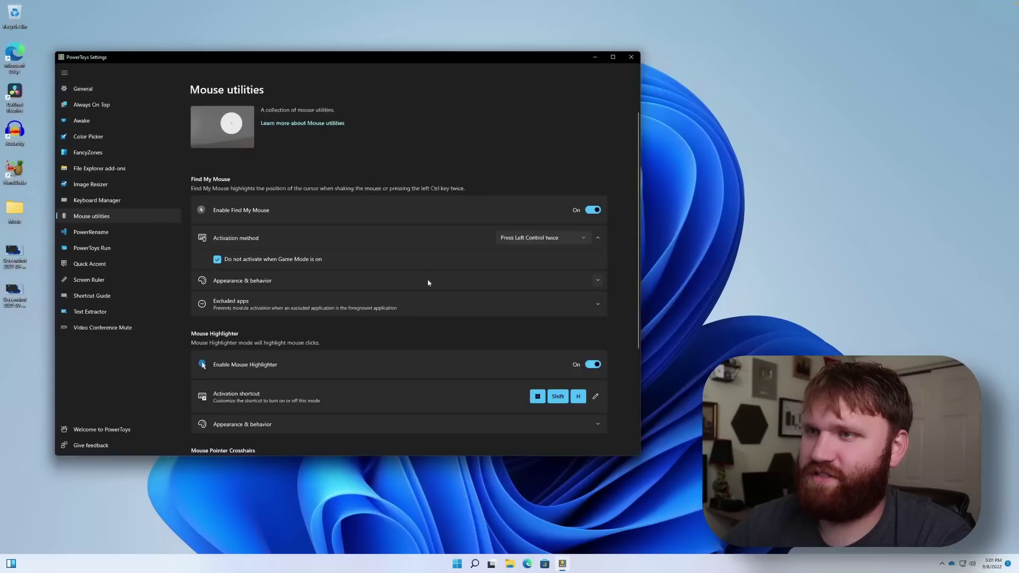
pyautogui.click(429, 281)
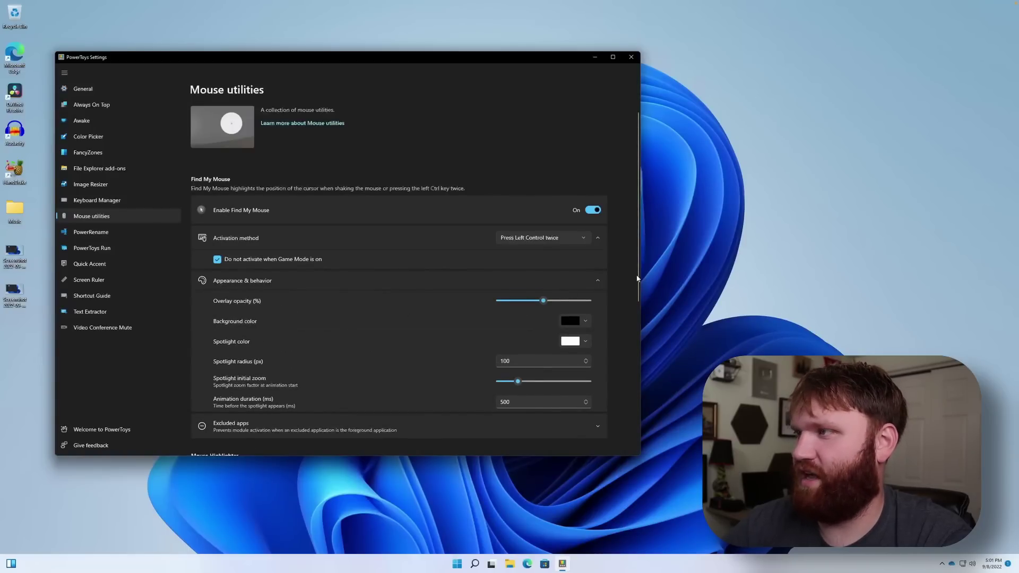
# Step: Look through the Mouse Highlighter and crosshairs options, then go to PowerRename settings
pyautogui.moveTo(637, 278); pyautogui.dragTo(641, 371)
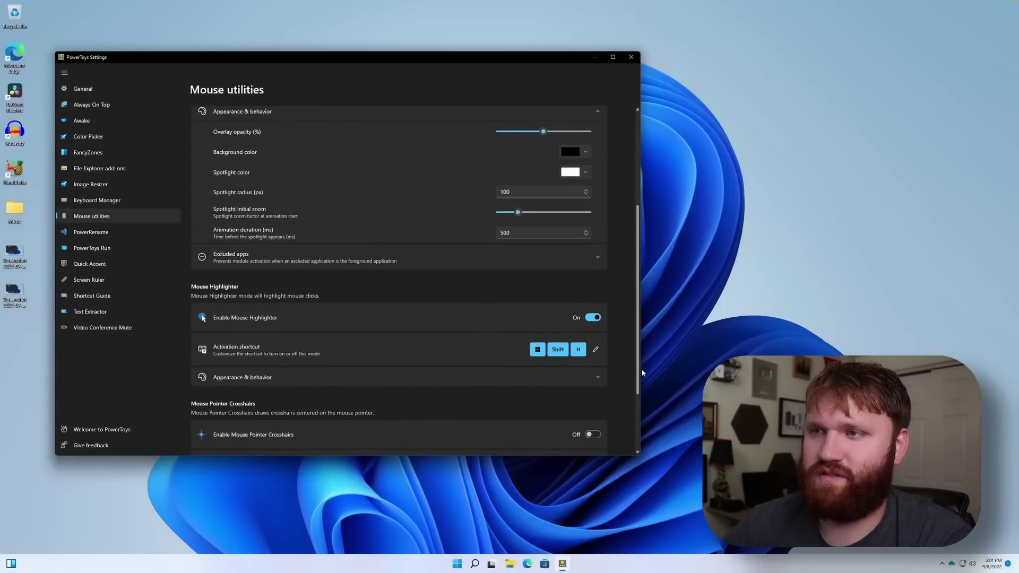
pyautogui.scroll(-2, 569, 278)
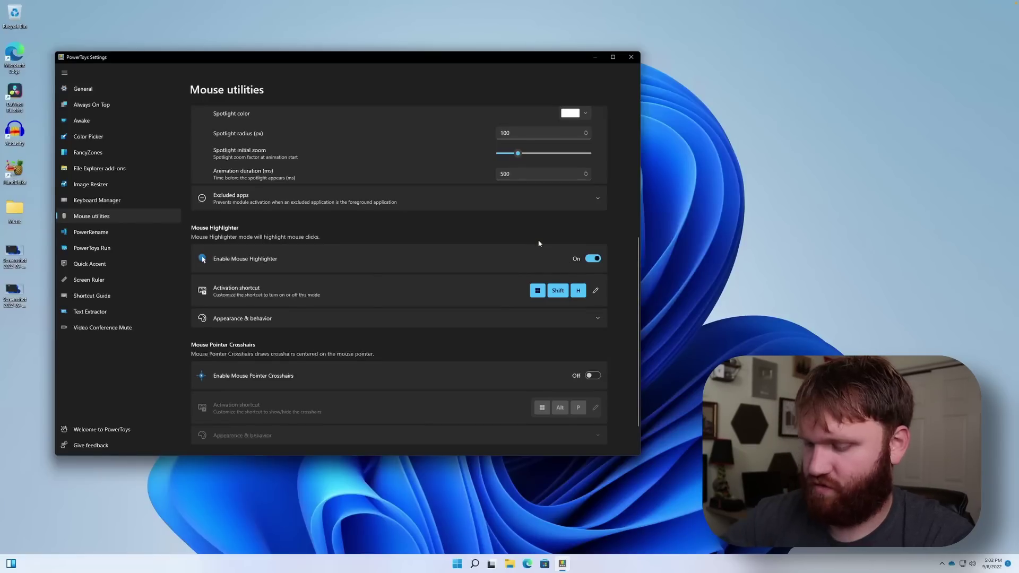
pyautogui.click(662, 273)
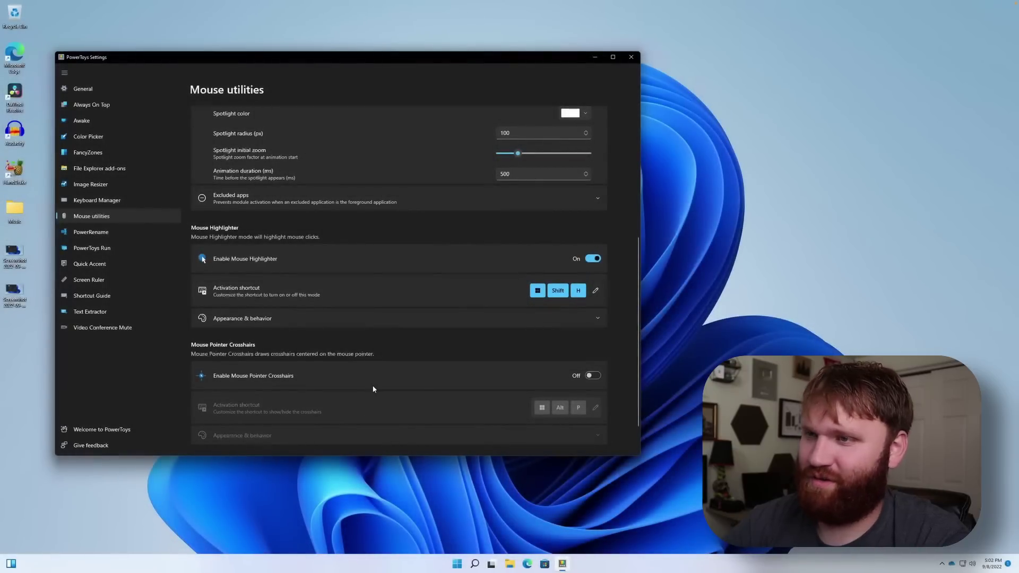
pyautogui.scroll(-2, 375, 388)
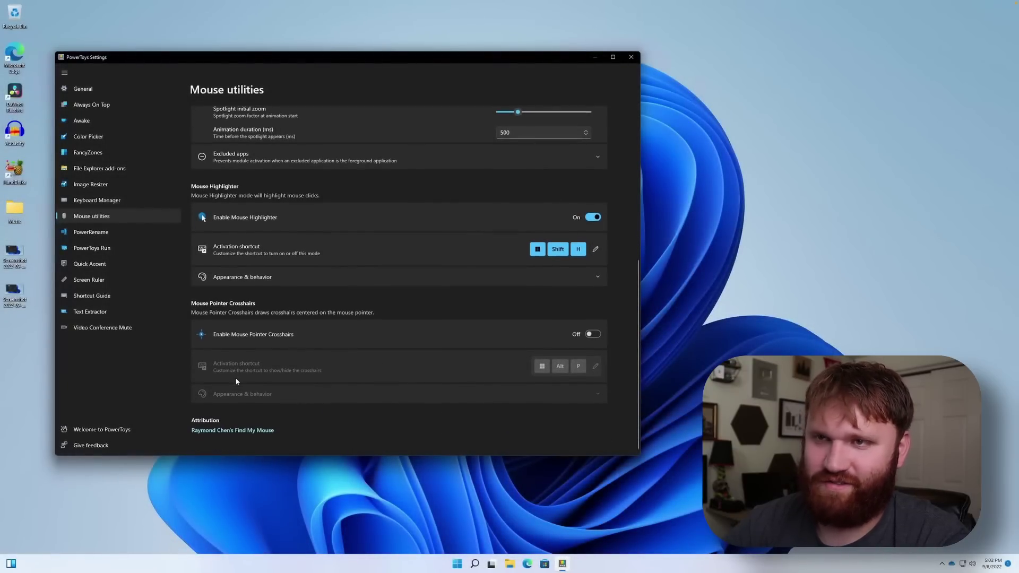
pyautogui.click(101, 232)
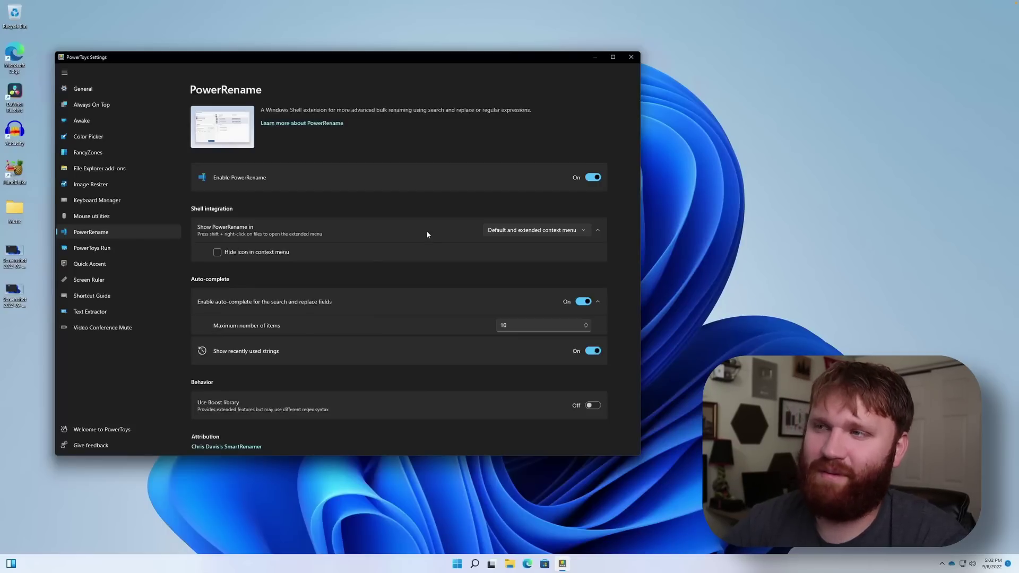
pyautogui.scroll(-1, 428, 235)
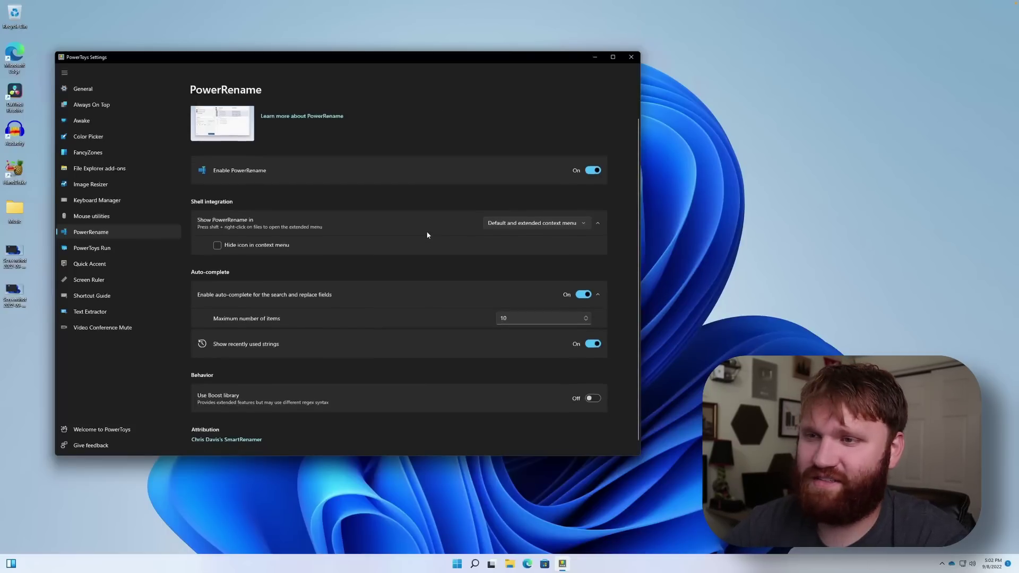
pyautogui.scroll(1, 427, 235)
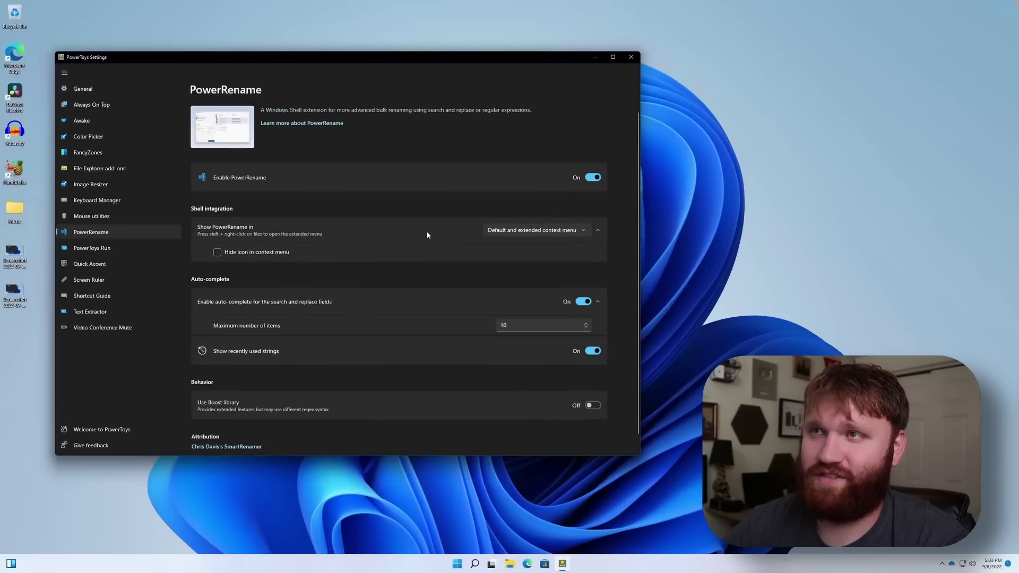
# Step: Change the PowerToys Run activation shortcut to Shift+Space
pyautogui.click(93, 249)
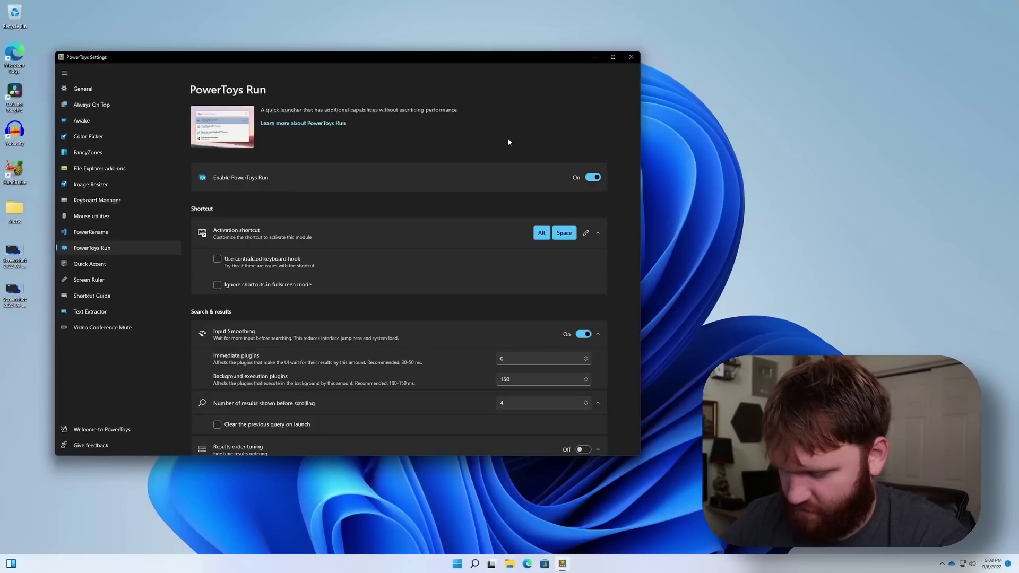
pyautogui.press('space')
pyautogui.hotkey('shift', 'space')
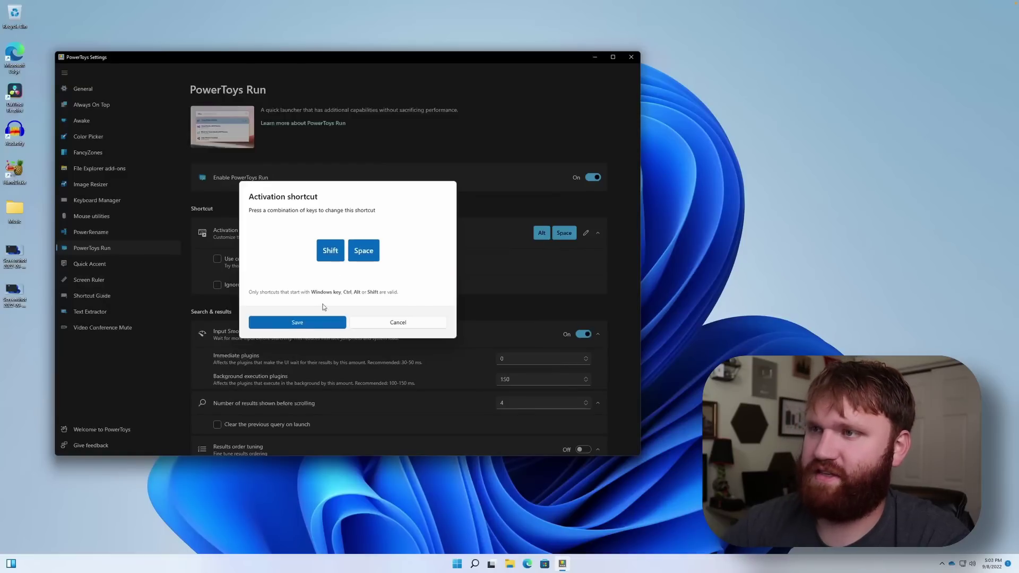
pyautogui.click(305, 324)
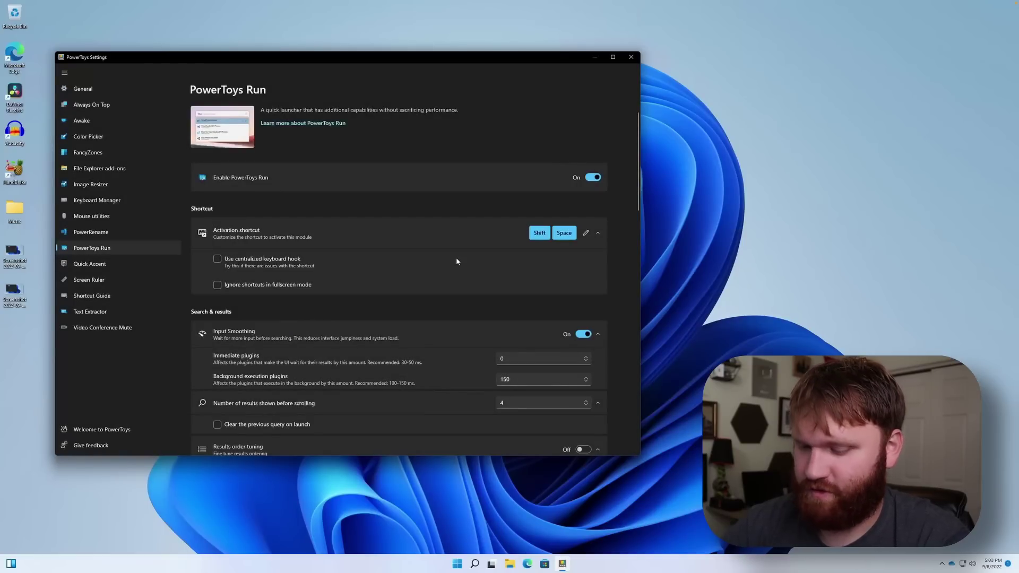
# Step: Use PowerToys Run to open techhut.tv in Edge
pyautogui.hotkey('shift', 'space')
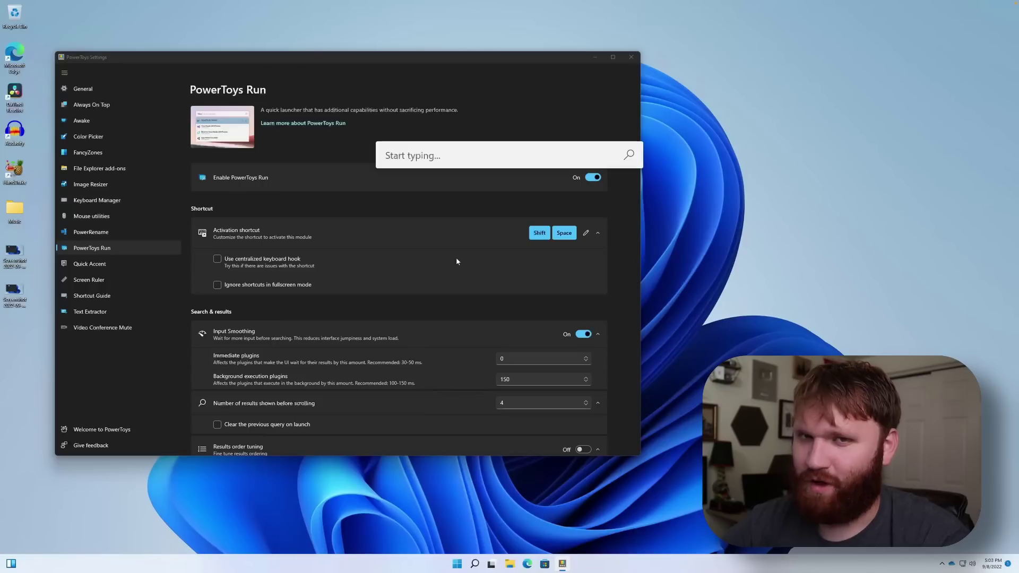
pyautogui.write('edge')
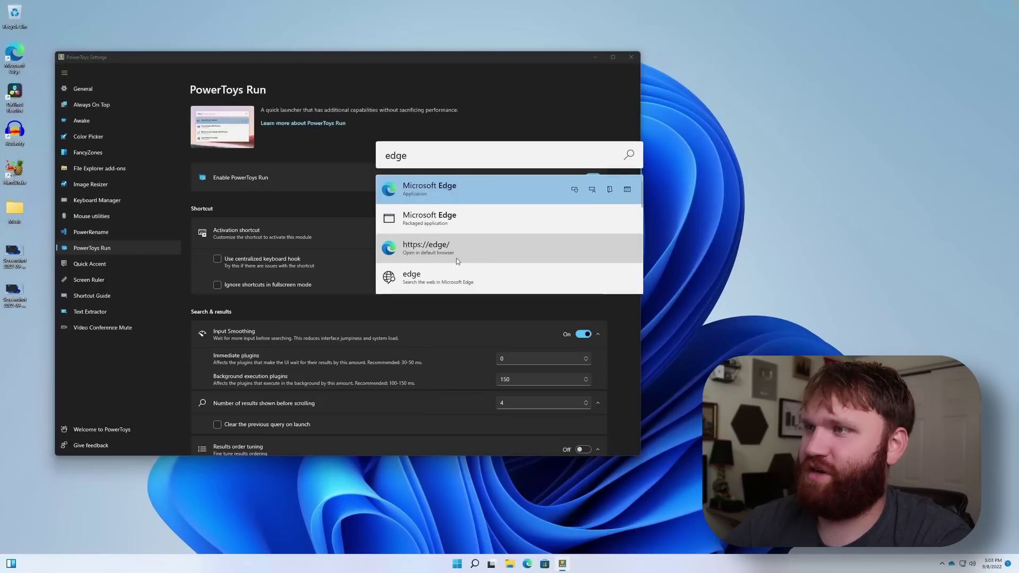
pyautogui.press('BackSpace')
pyautogui.press('BackSpace')
pyautogui.press('BackSpace')
pyautogui.press('BackSpace')
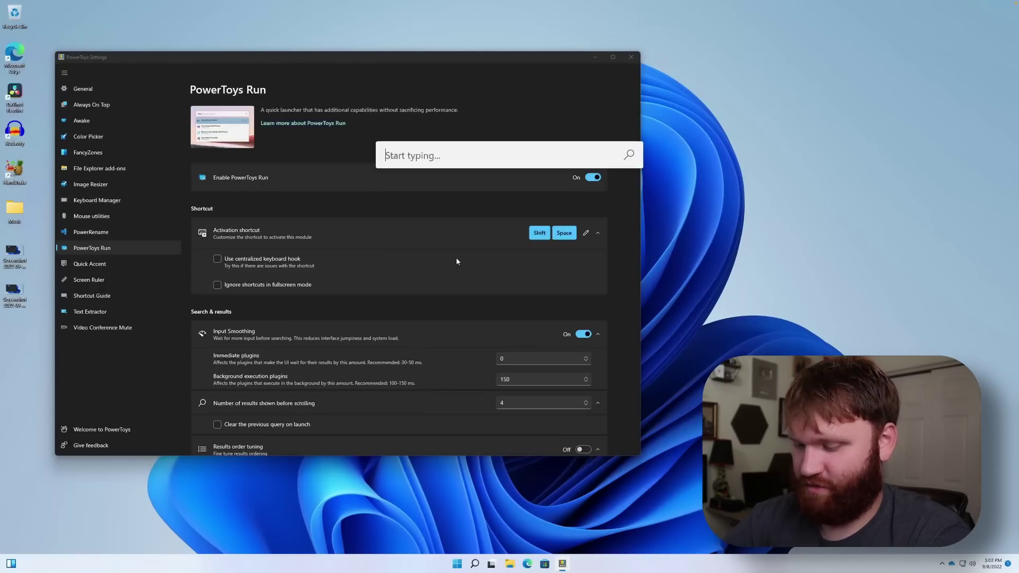
pyautogui.write('techhut.tv')
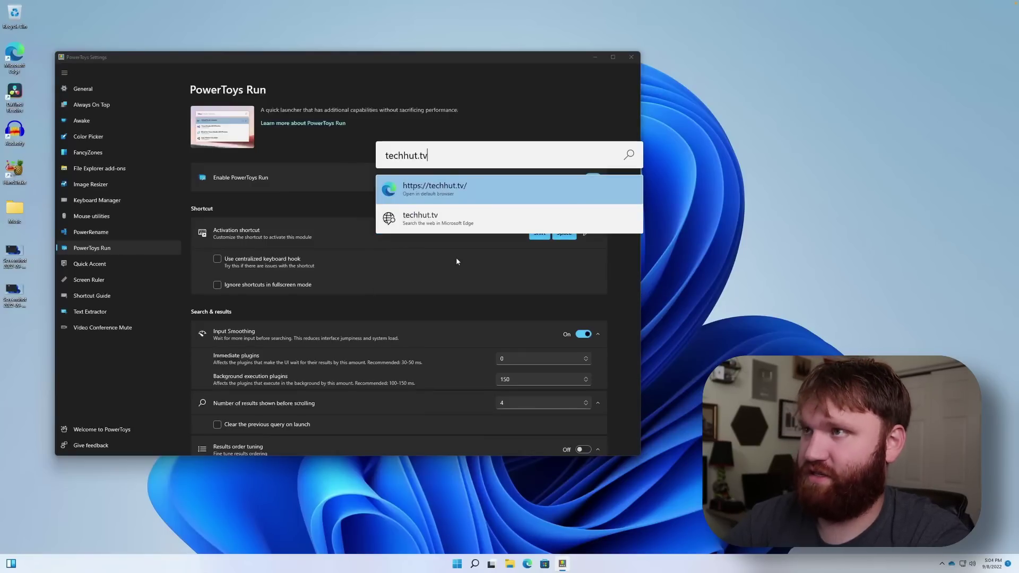
pyautogui.press('Return')
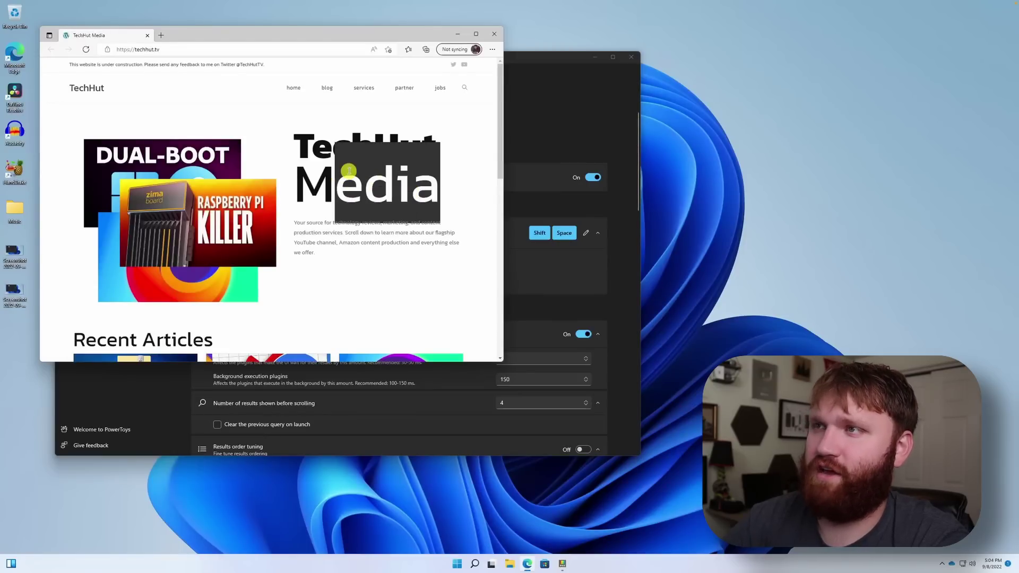
# Step: Close the TechHut window and calculate 2+2 in PowerToys Run
pyautogui.click(494, 34)
pyautogui.hotkey('shift', 'space')
pyautogui.write('2')
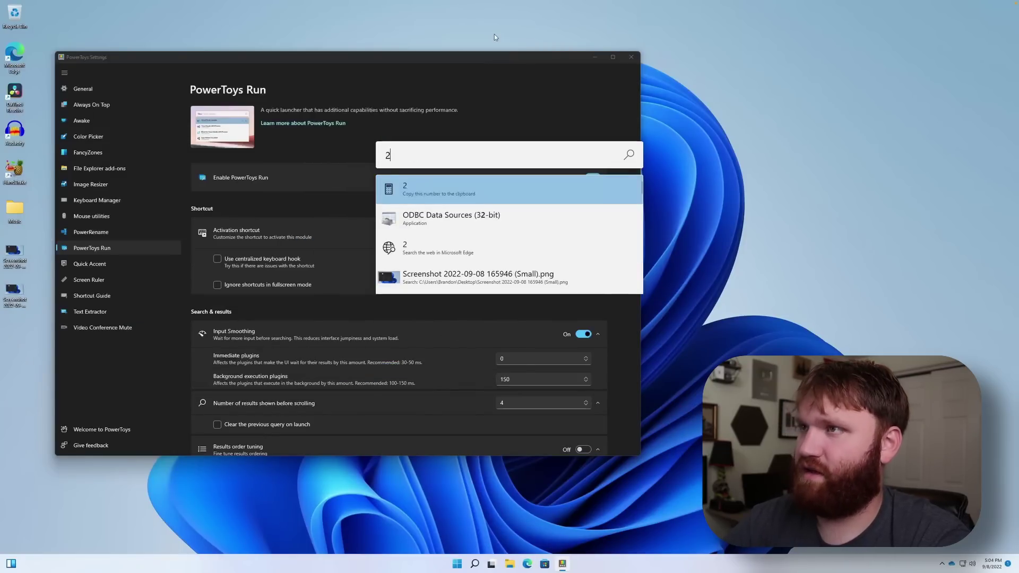
pyautogui.write('+2')
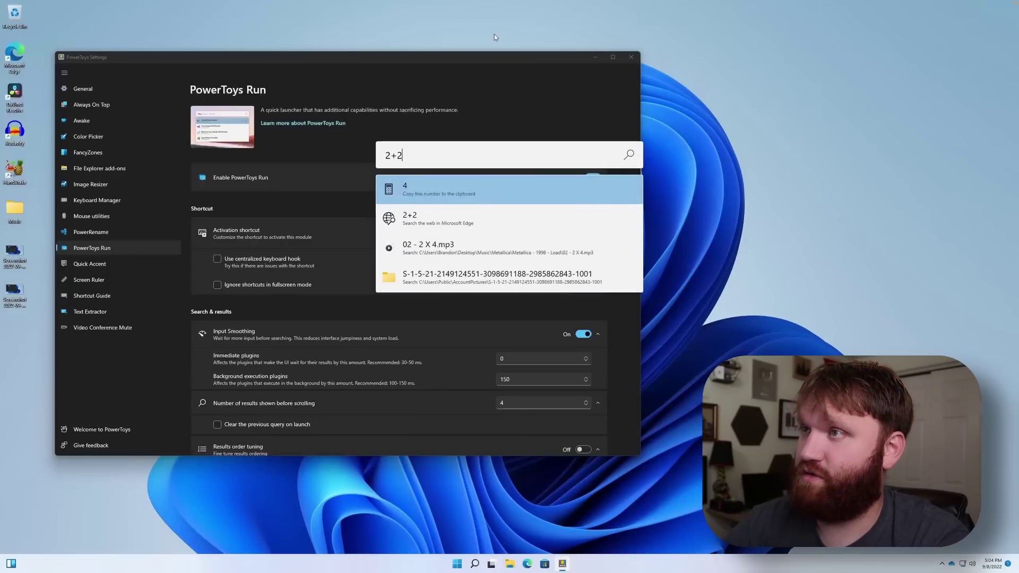
pyautogui.press('Return')
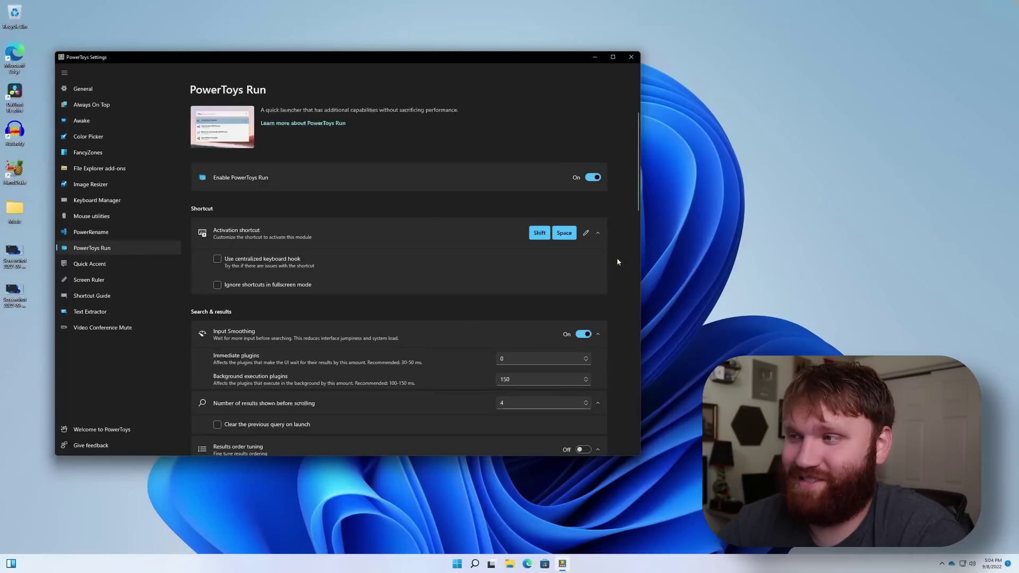
# Step: Set the PowerToys Run app theme to Light and preview the launcher
pyautogui.scroll(-2, 617, 260)
pyautogui.scroll(-3, 618, 261)
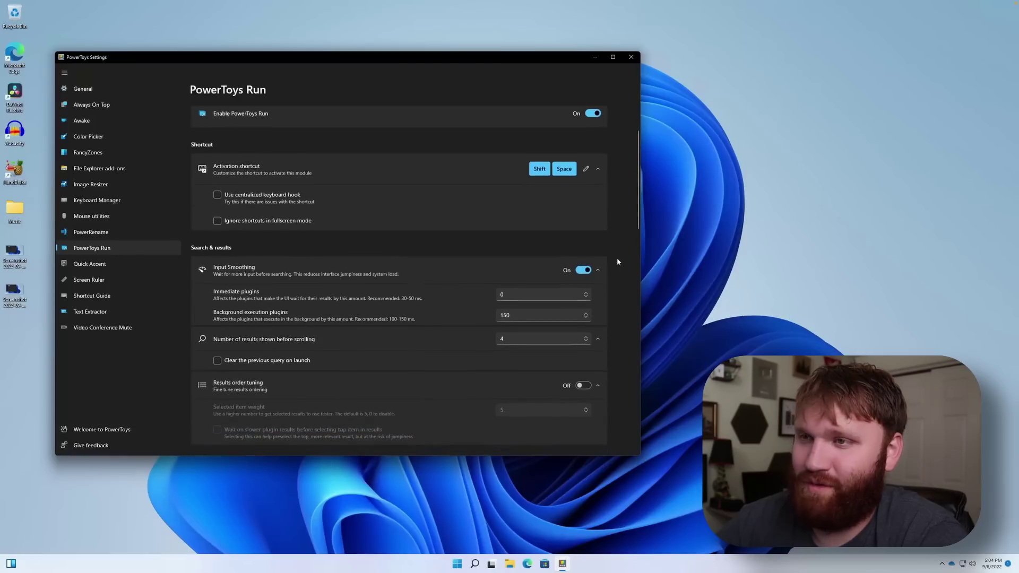
pyautogui.scroll(-3, 617, 262)
pyautogui.scroll(-3, 617, 262)
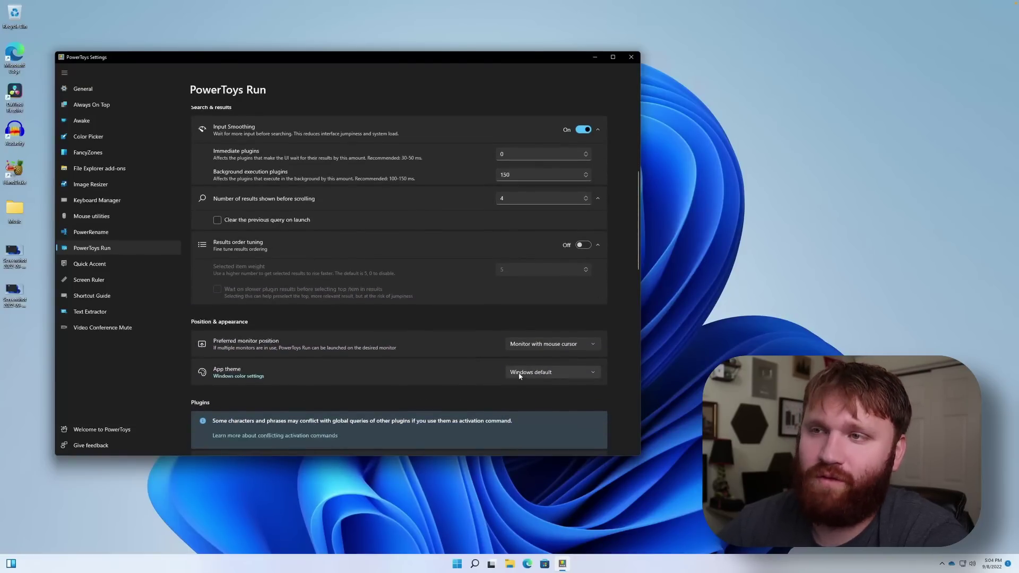
pyautogui.scroll(-1, 393, 373)
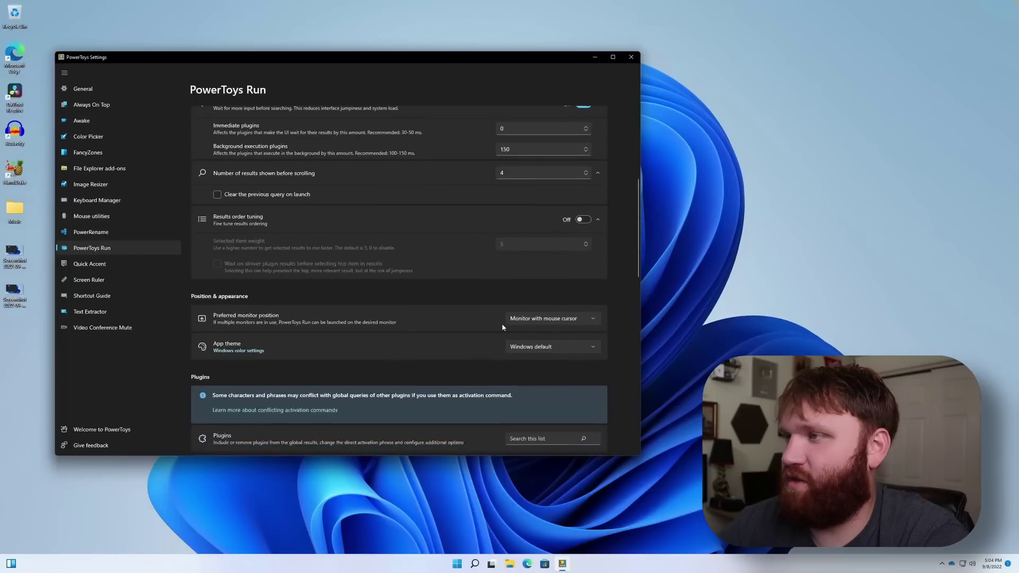
pyautogui.click(520, 318)
pyautogui.click(470, 328)
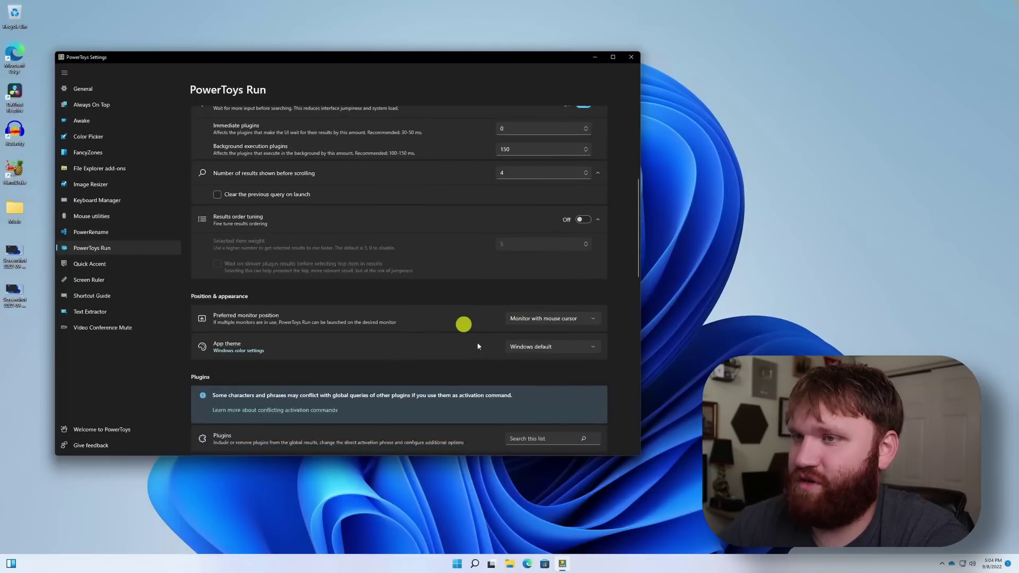
pyautogui.click(540, 348)
pyautogui.click(540, 333)
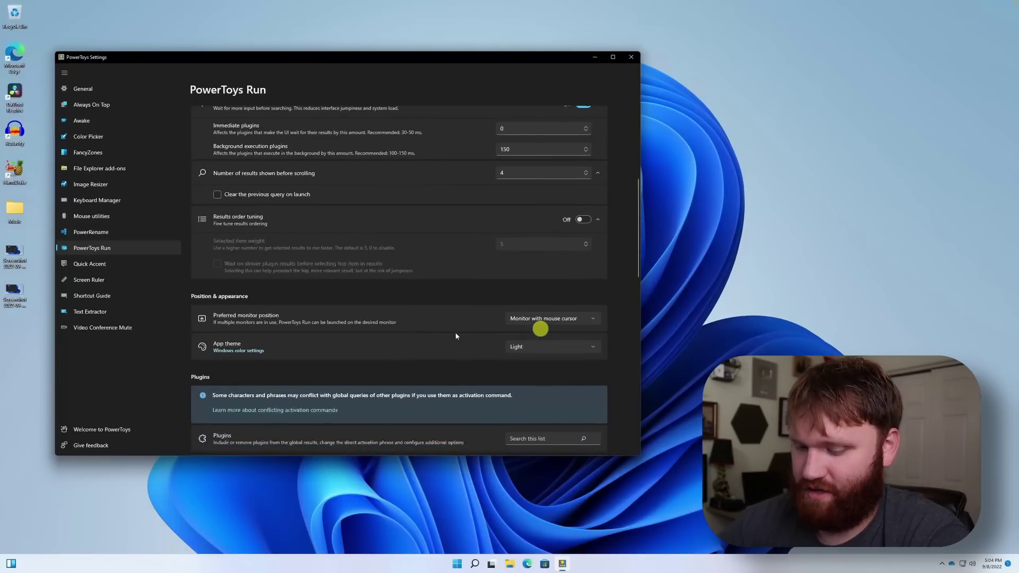
pyautogui.hotkey('alt', 'space')
# Step: Switch the app theme to Dark and test the launcher with a techhut query
pyautogui.click(515, 345)
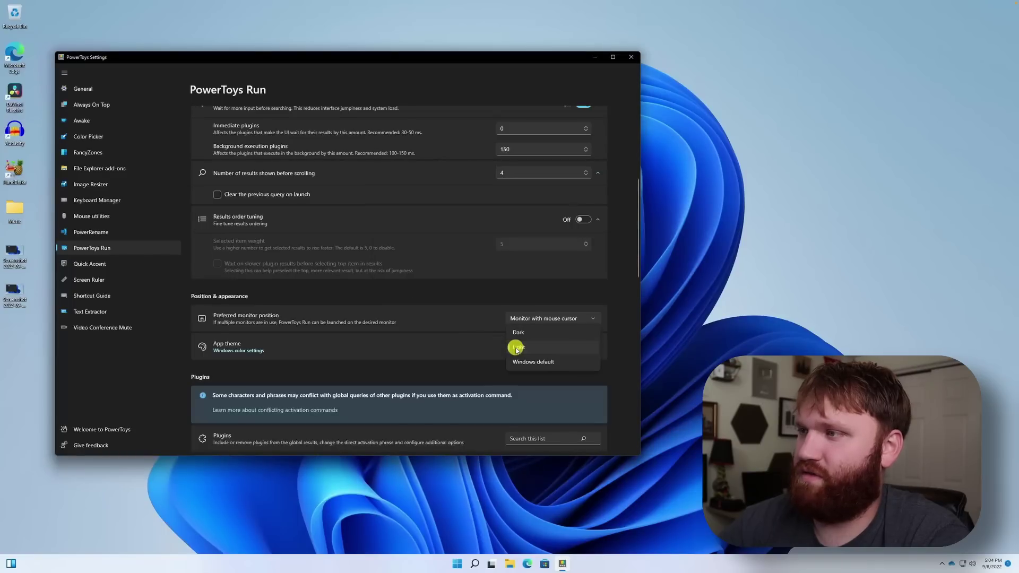
pyautogui.click(525, 333)
pyautogui.hotkey('alt', 'space')
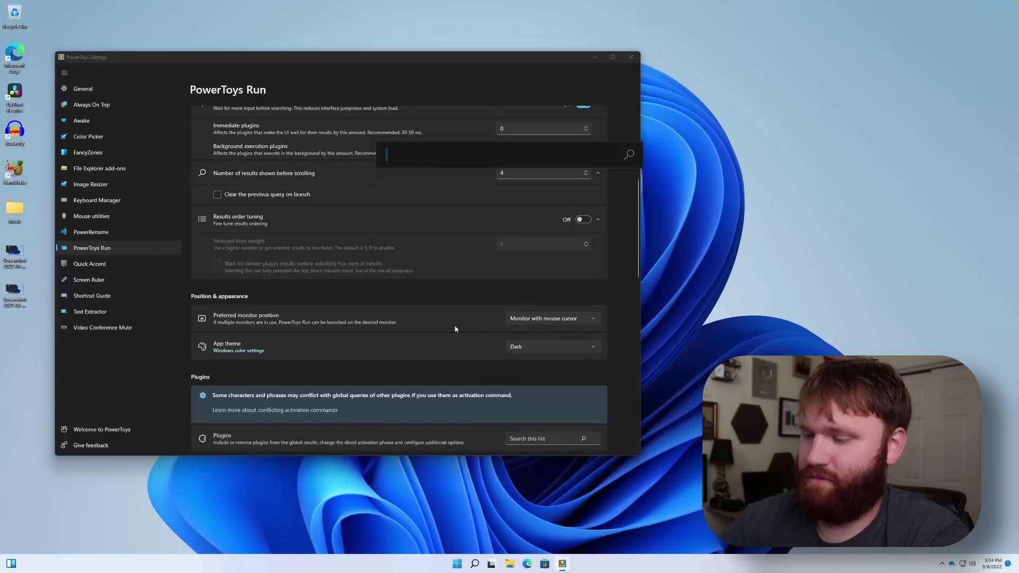
pyautogui.write('techhut')
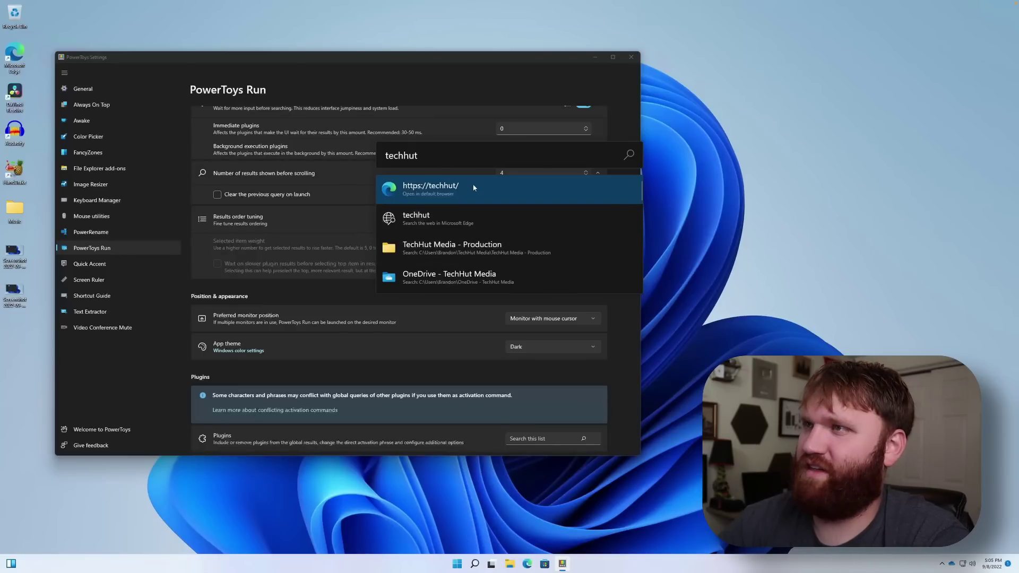
pyautogui.moveTo(430, 156); pyautogui.dragTo(372, 156)
pyautogui.press('BackSpace')
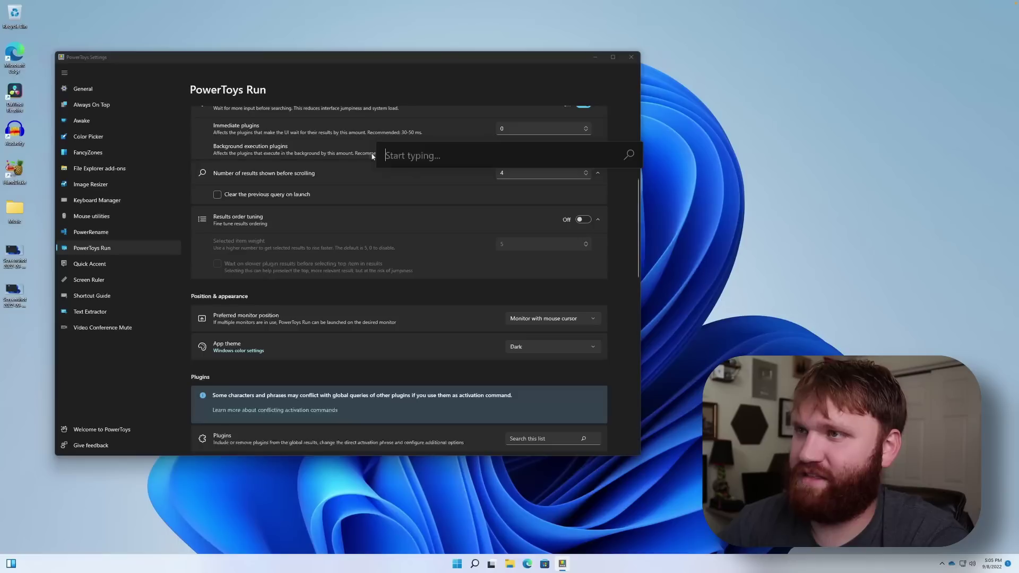
pyautogui.press('Escape')
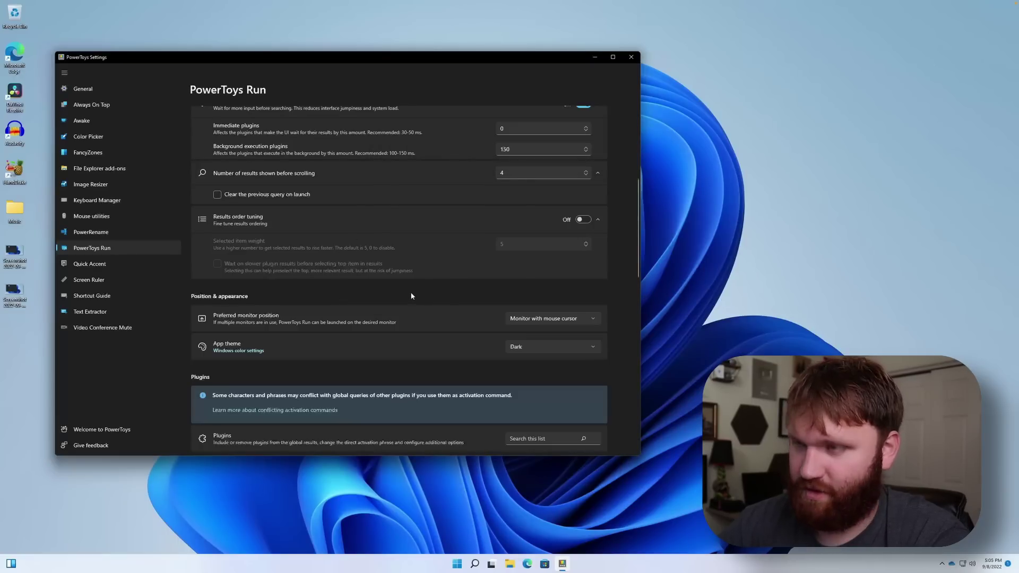
pyautogui.hotkey('alt', 'space')
pyautogui.press('Escape')
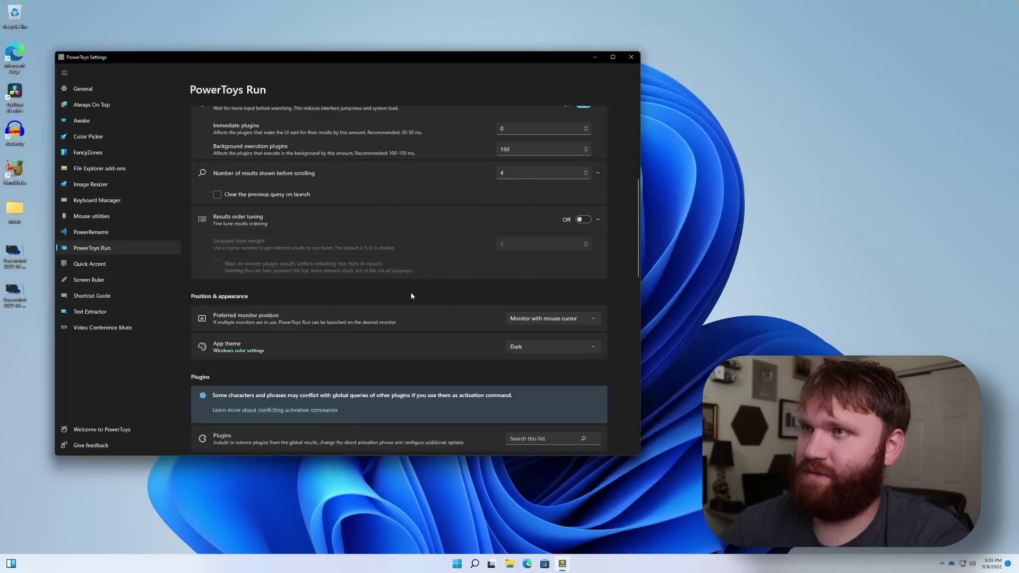
# Step: Enable Quick Accent and pick ò from the accent choices so Notepad reads Hellò
pyautogui.click(101, 261)
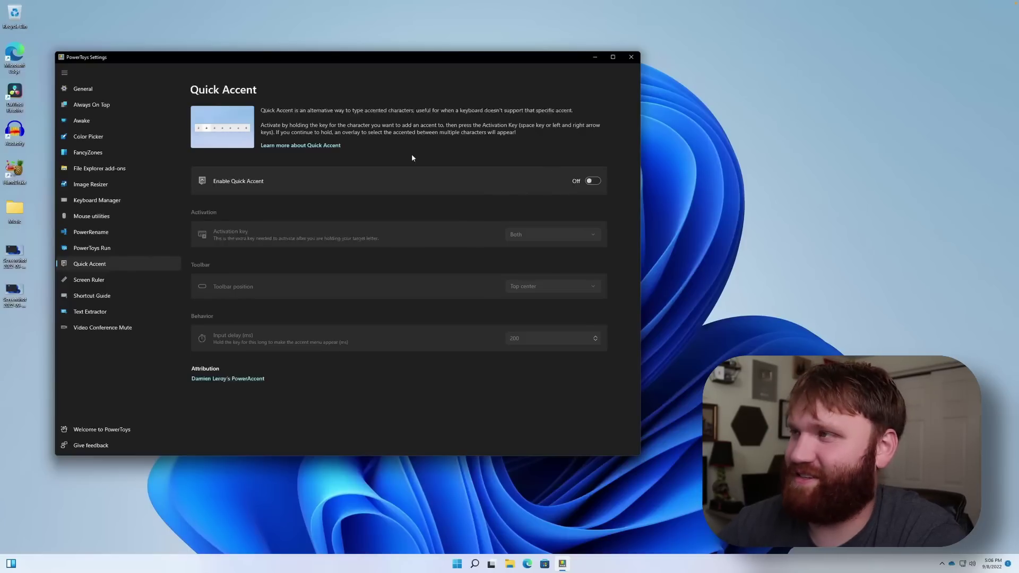
pyautogui.click(595, 181)
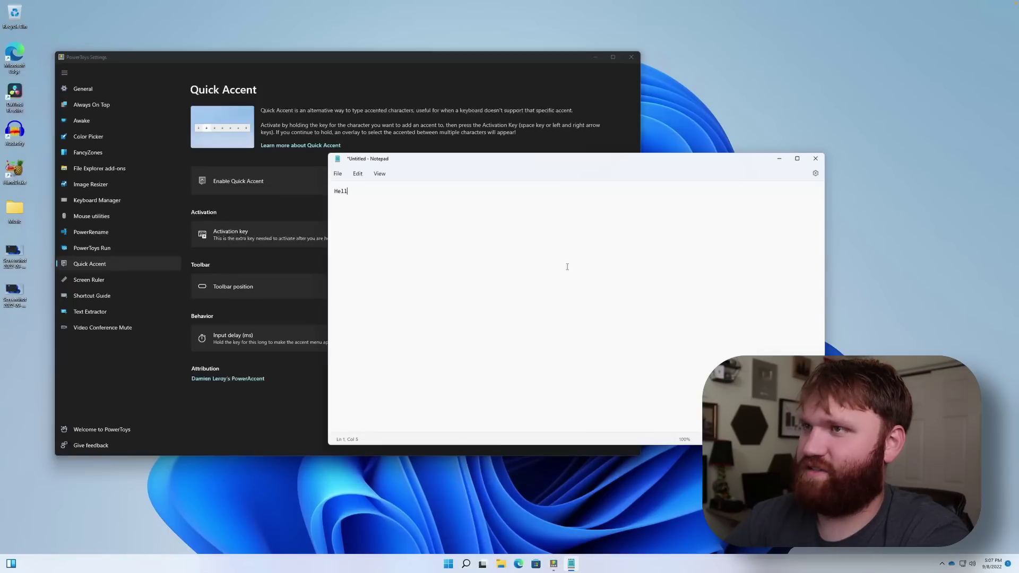
pyautogui.write('o')
pyautogui.press('space')
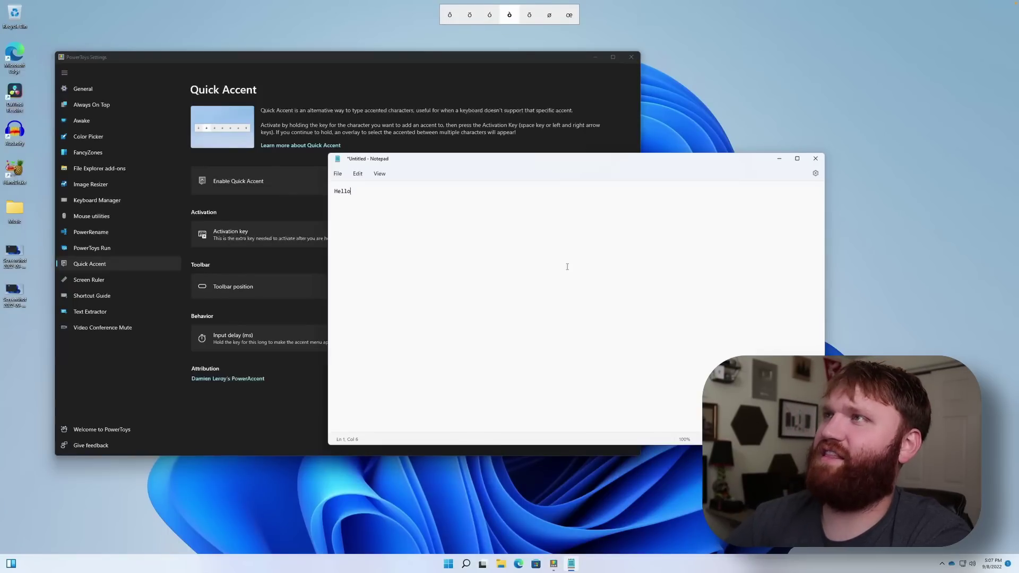
pyautogui.press('Left')
pyautogui.press('Left')
pyautogui.press('Left')
pyautogui.press('Right')
pyautogui.press('Right')
pyautogui.press('Right')
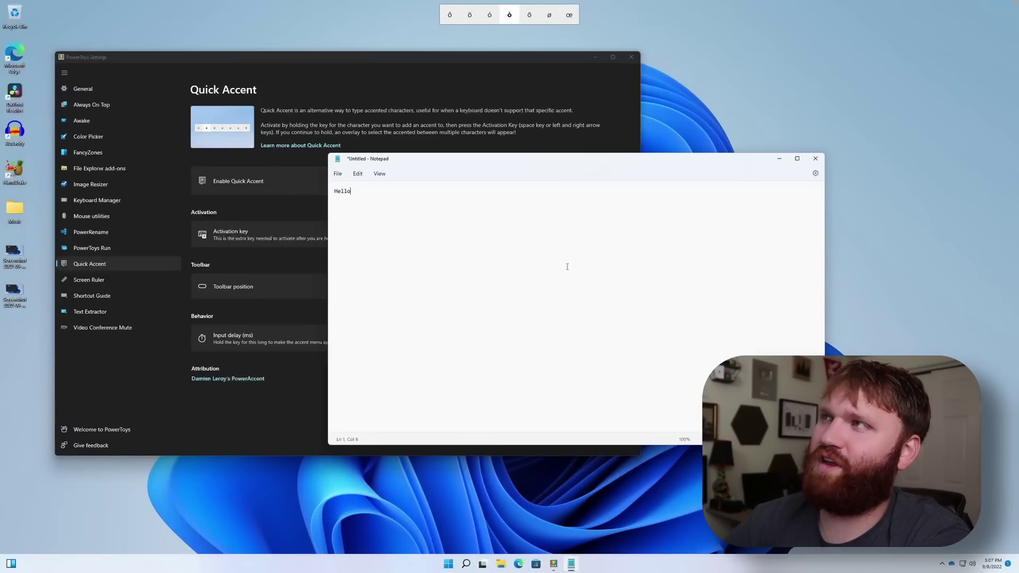
pyautogui.press('Right')
pyautogui.press('Right')
pyautogui.press('Right')
pyautogui.press('Left')
pyautogui.press('Left')
pyautogui.press('Left')
pyautogui.press('Left')
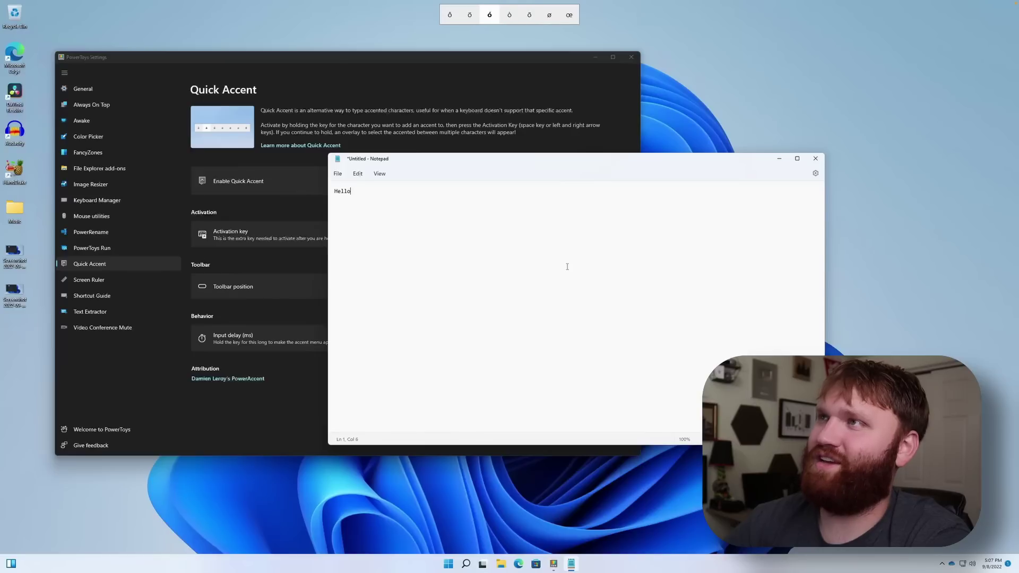
pyautogui.press('Left')
pyautogui.press('Left')
pyautogui.press('Right')
pyautogui.press('Right')
pyautogui.press('Right')
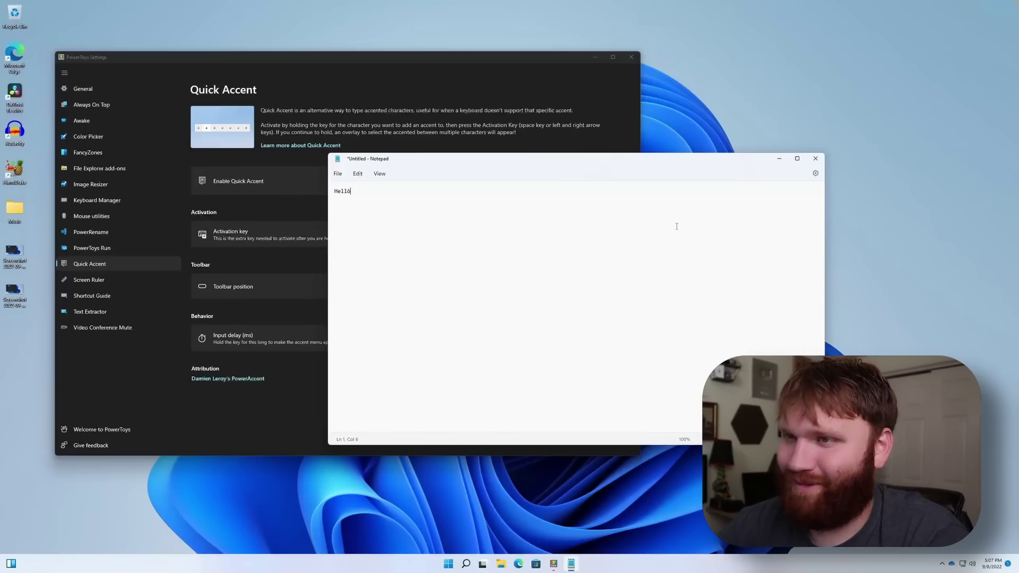
# Step: Measure a 1334 × 700 area with Screen Ruler's Bounds mode
pyautogui.click(117, 282)
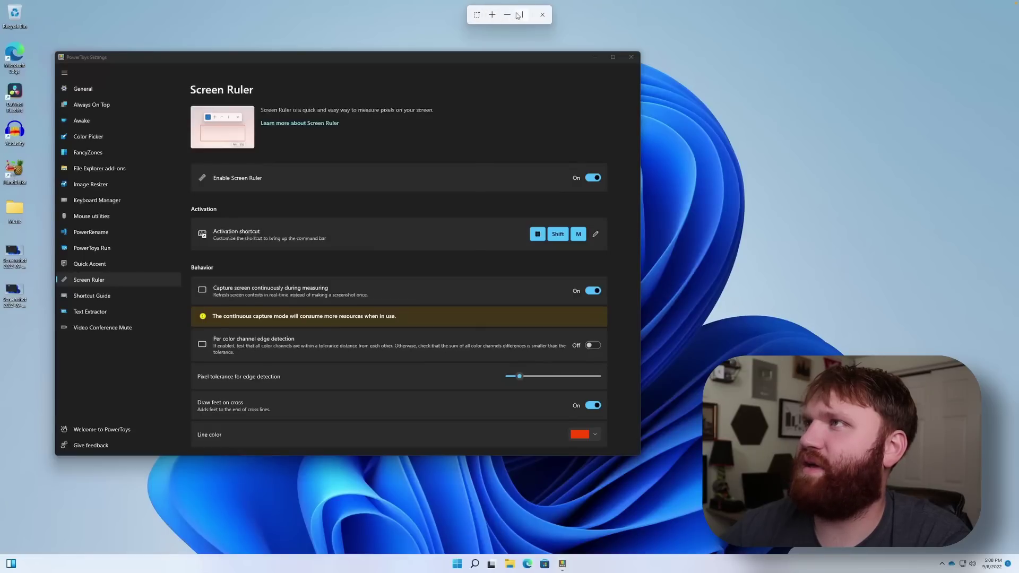
pyautogui.click(477, 15)
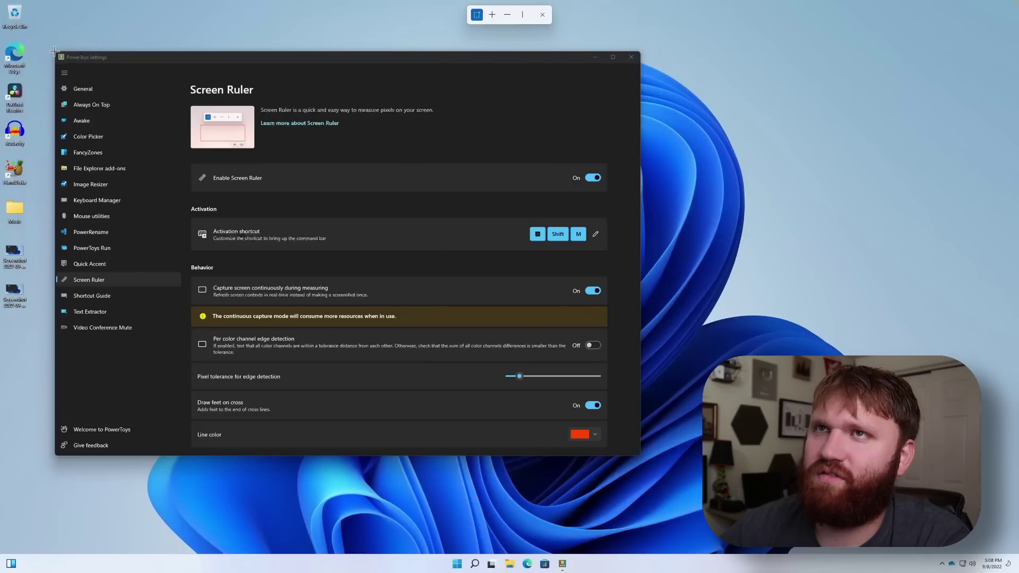
pyautogui.moveTo(54, 51); pyautogui.dragTo(639, 454)
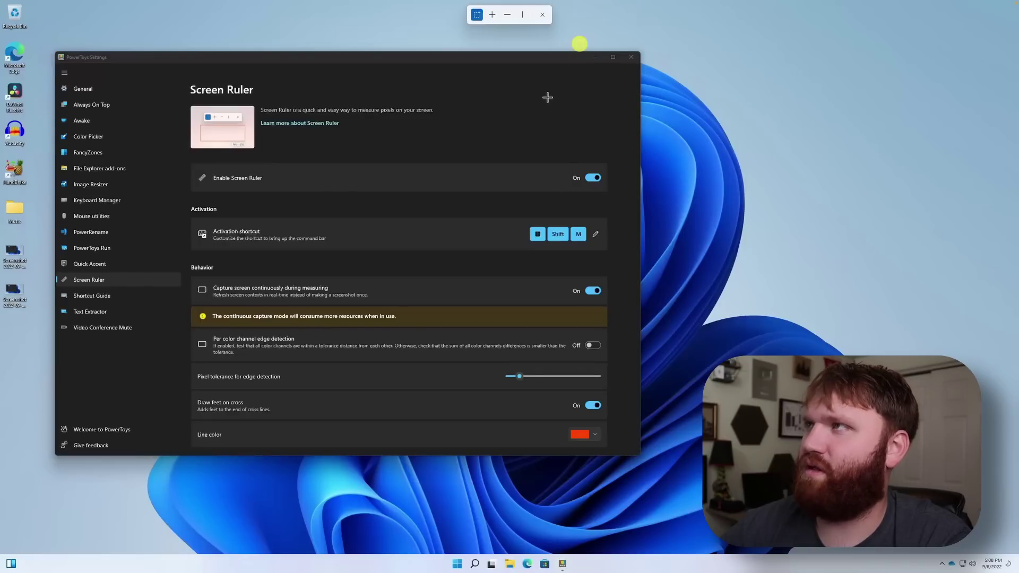
pyautogui.press('Escape')
# Step: Scroll down and go to the Shortcut Guide settings
pyautogui.scroll(-1, 620, 372)
pyautogui.scroll(-1, 620, 371)
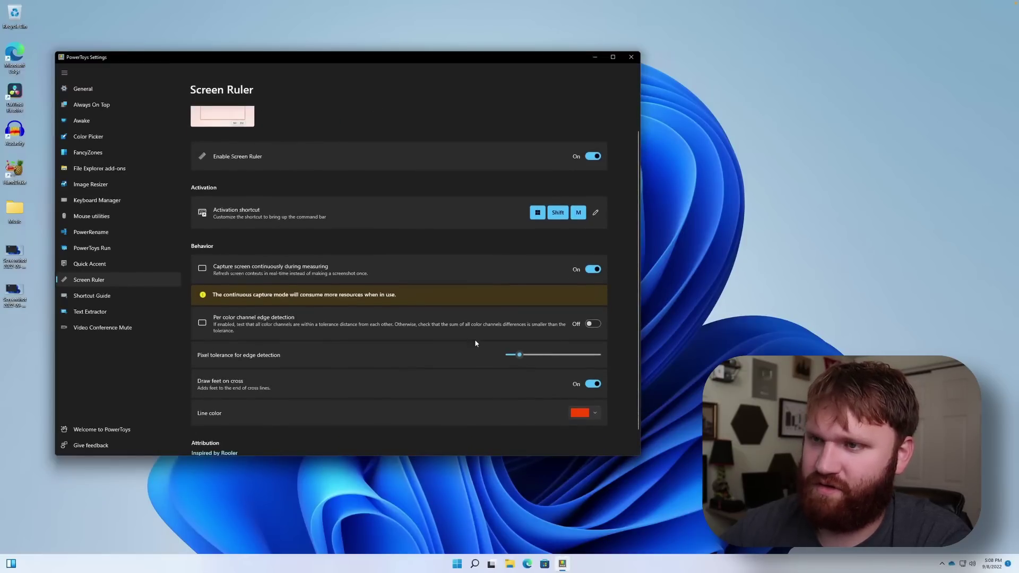
pyautogui.click(103, 294)
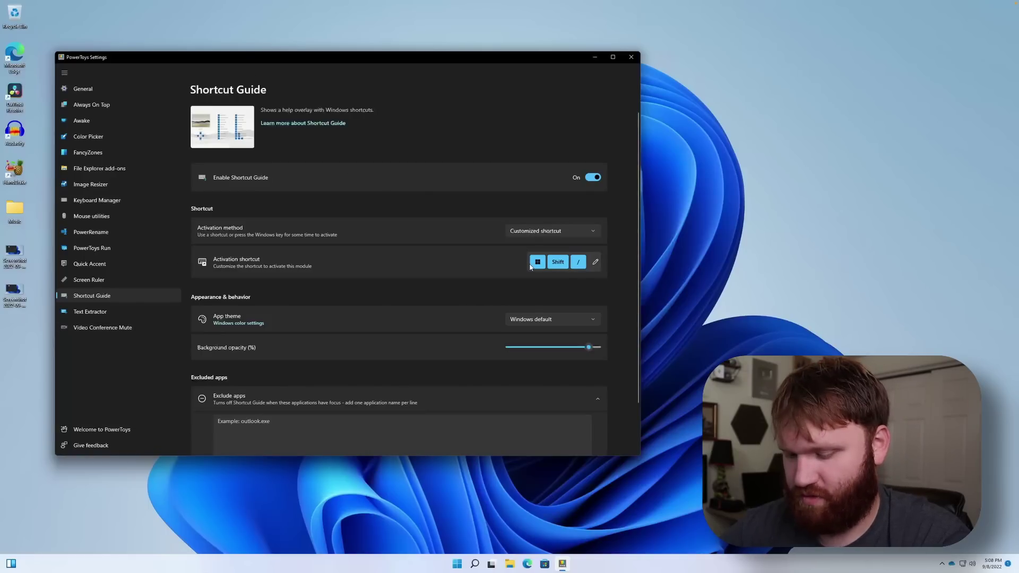
# Step: Preview the Shortcut Guide overlay, then switch its app theme to Dark
pyautogui.press('super+shift+slash')
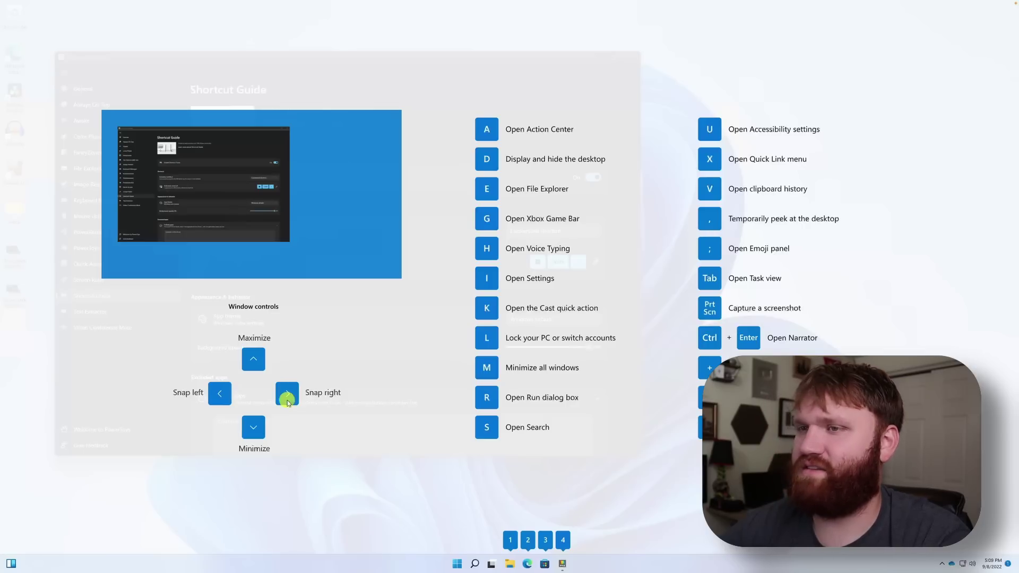
pyautogui.press('Escape')
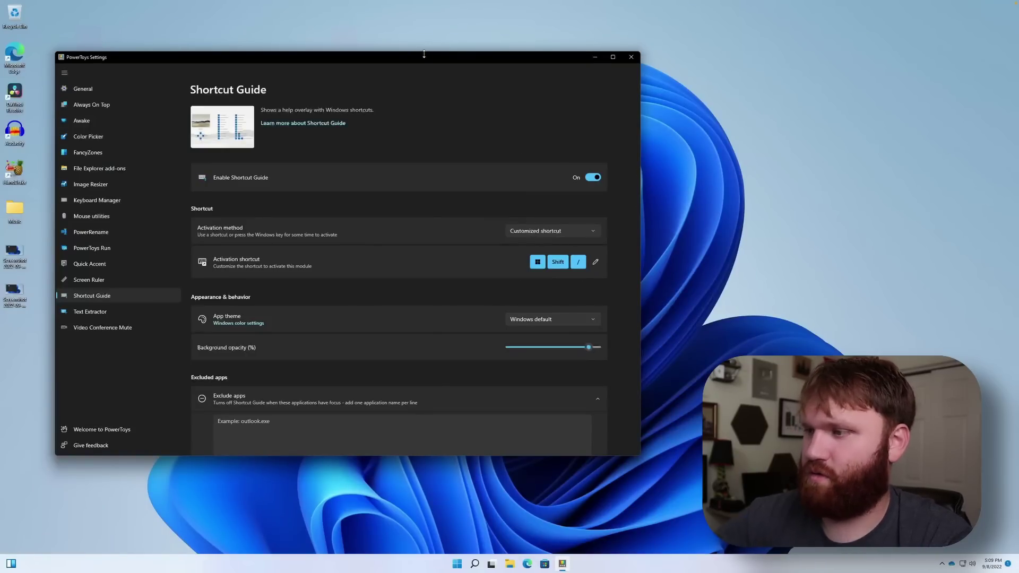
pyautogui.click(520, 319)
pyautogui.click(535, 288)
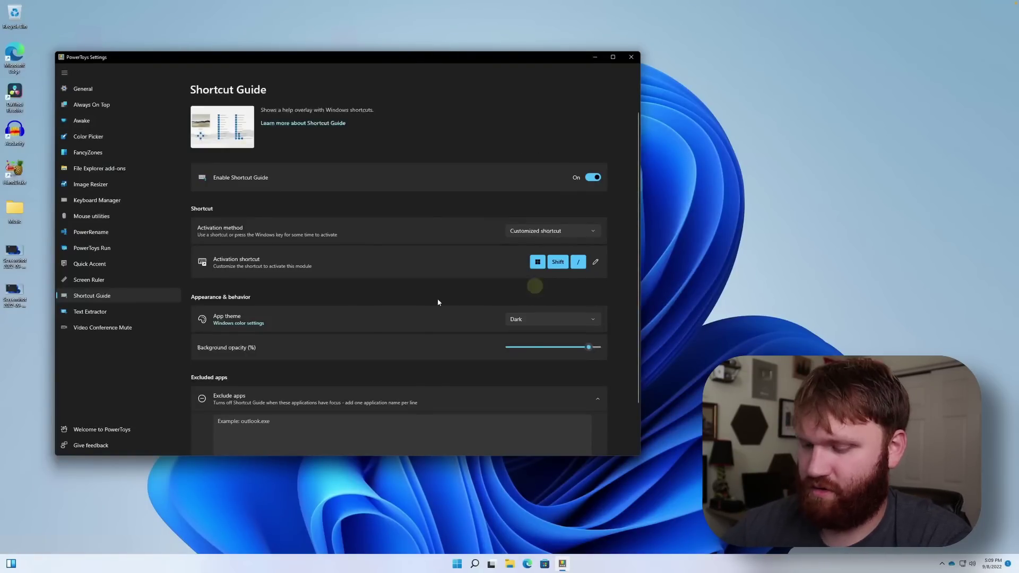
# Step: Show the Dark-themed Shortcut Guide overlay, then go to the Text Extractor settings
pyautogui.press('super+shift+slash')
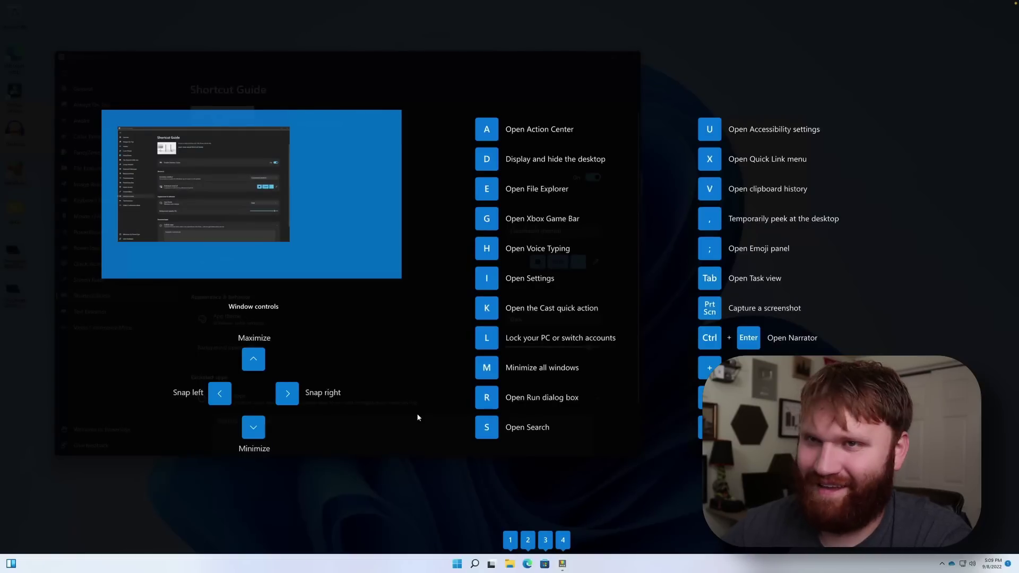
pyautogui.press('Escape')
pyautogui.click(120, 310)
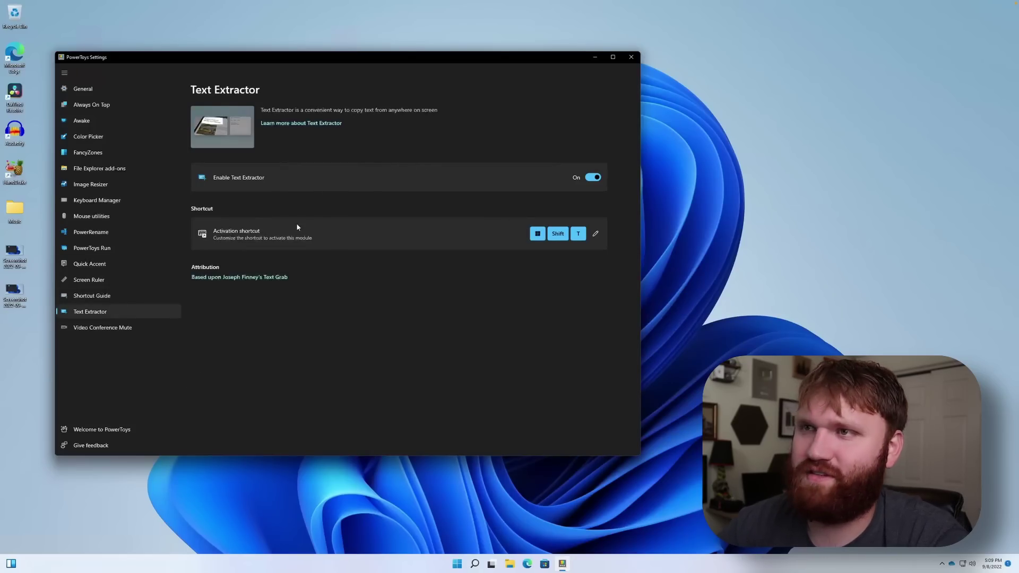
pyautogui.moveTo(318, 109)
pyautogui.mouseDown()
pyautogui.moveTo(355, 109)
pyautogui.moveTo(271, 109)
pyautogui.moveTo(297, 109)
pyautogui.mouseUp()
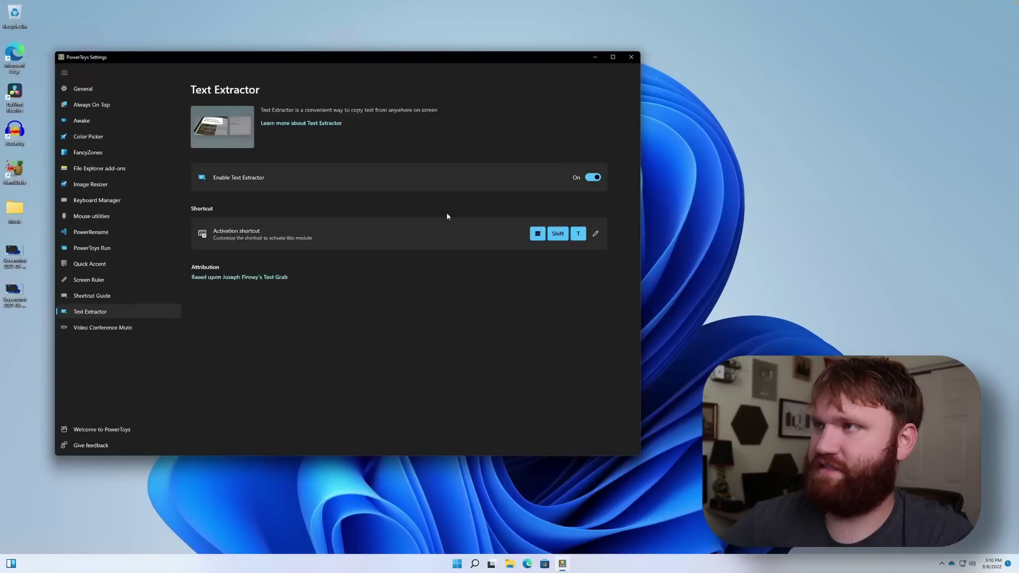
pyautogui.press('super+shift+t')
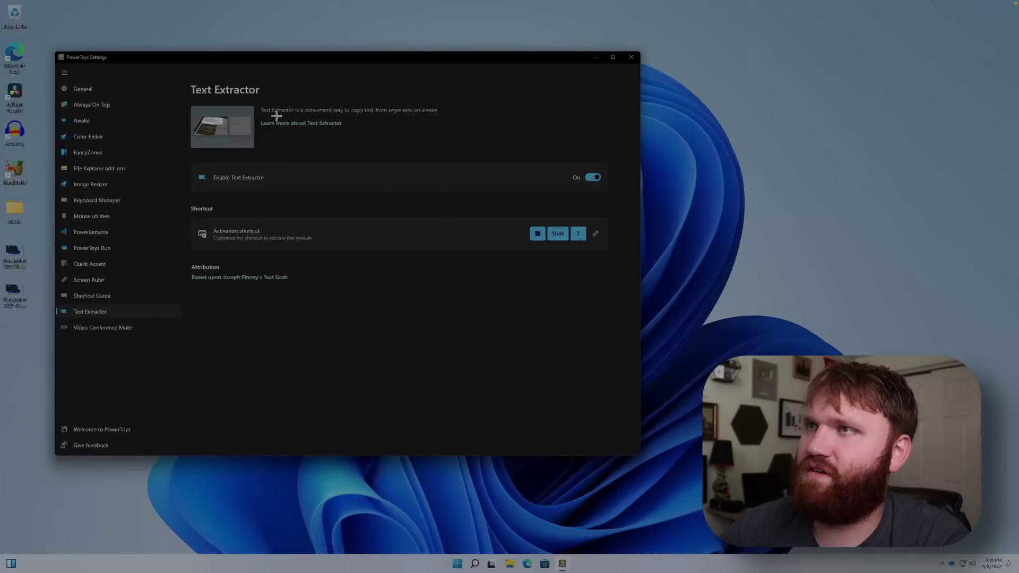
pyautogui.moveTo(258, 106); pyautogui.dragTo(440, 114)
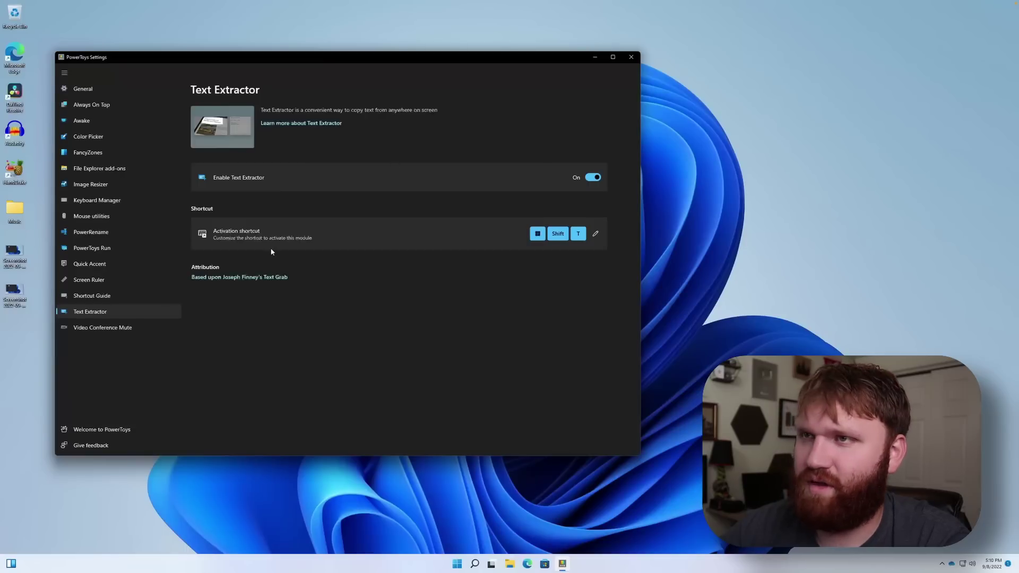
pyautogui.click(498, 107)
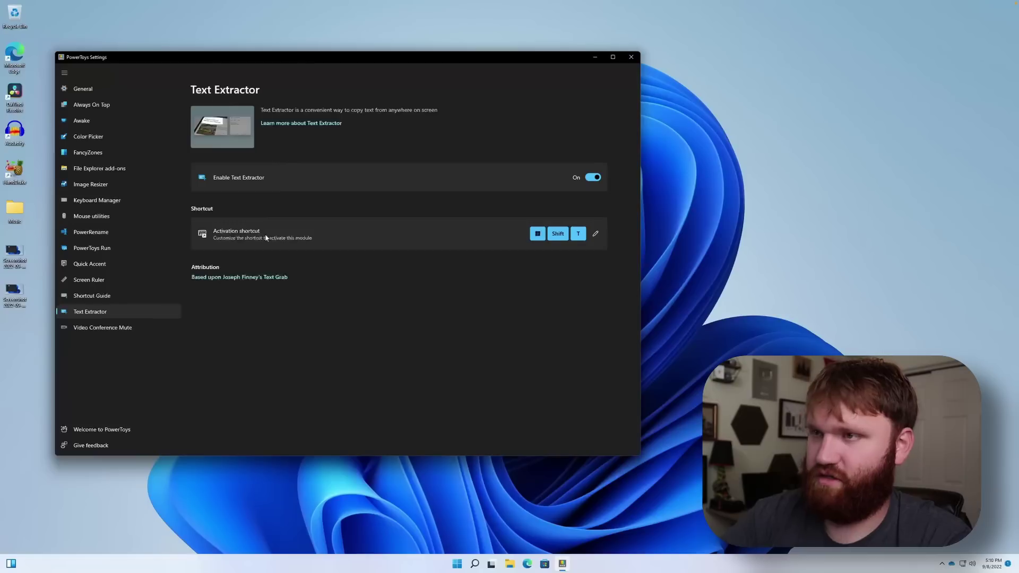
pyautogui.press('super+shift+t')
pyautogui.moveTo(208, 223); pyautogui.dragTo(325, 245)
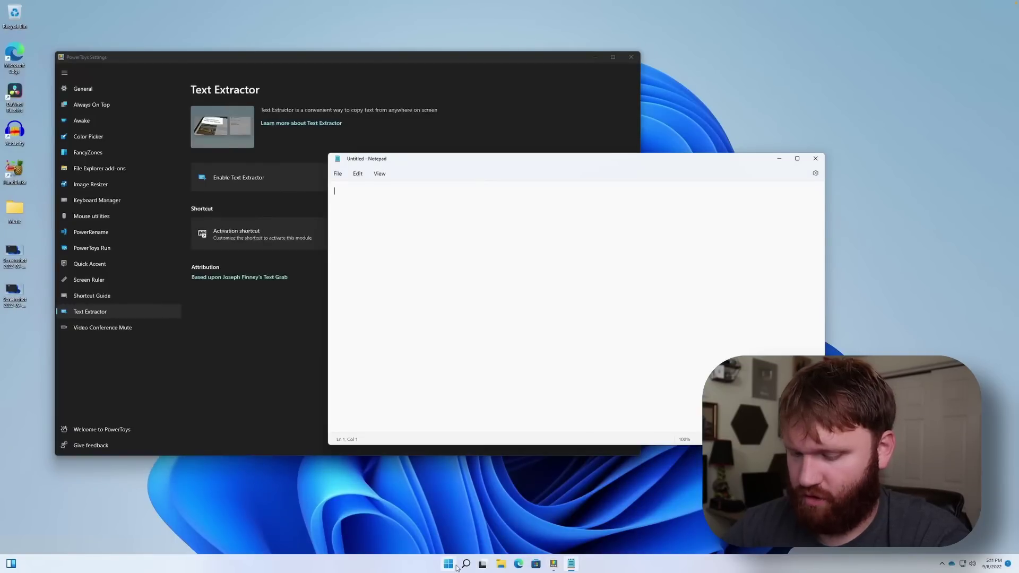
pyautogui.write('Activation shortcut Customize the shortcut to activate this module')
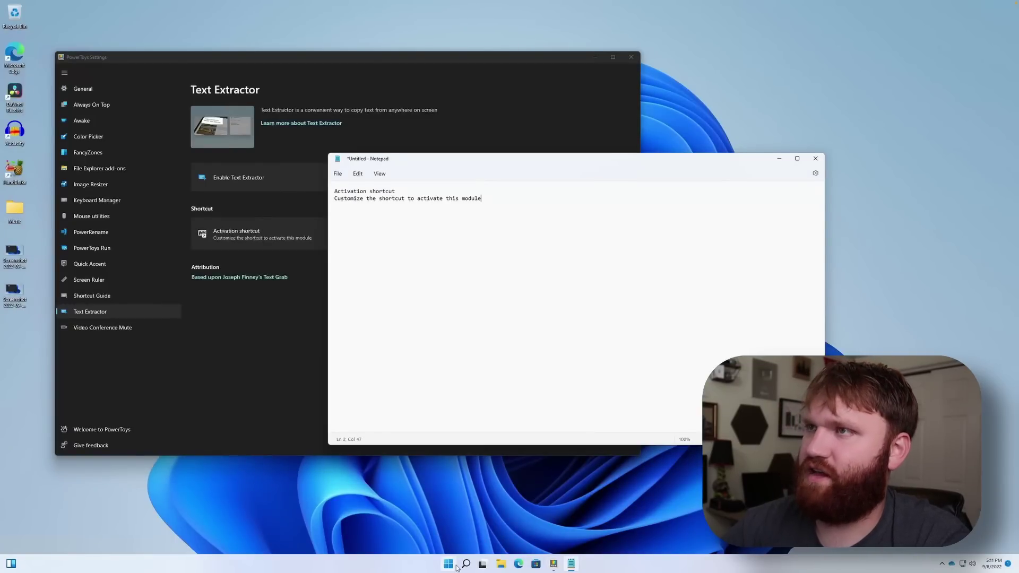
pyautogui.click(815, 158)
pyautogui.click(580, 321)
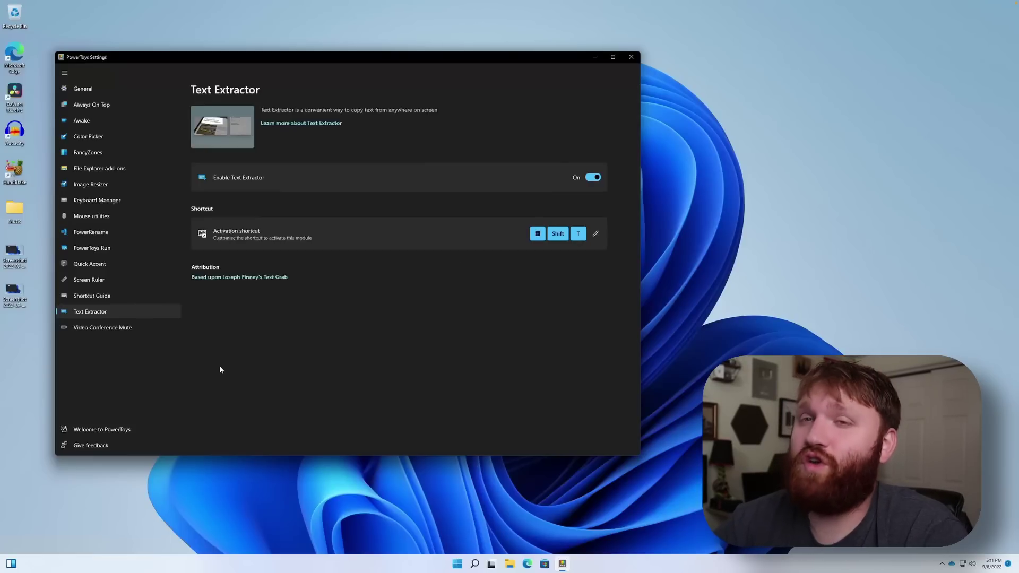
# Step: Scroll through the Video Conference Mute settings, then return to the Shortcut Guide page
pyautogui.click(106, 330)
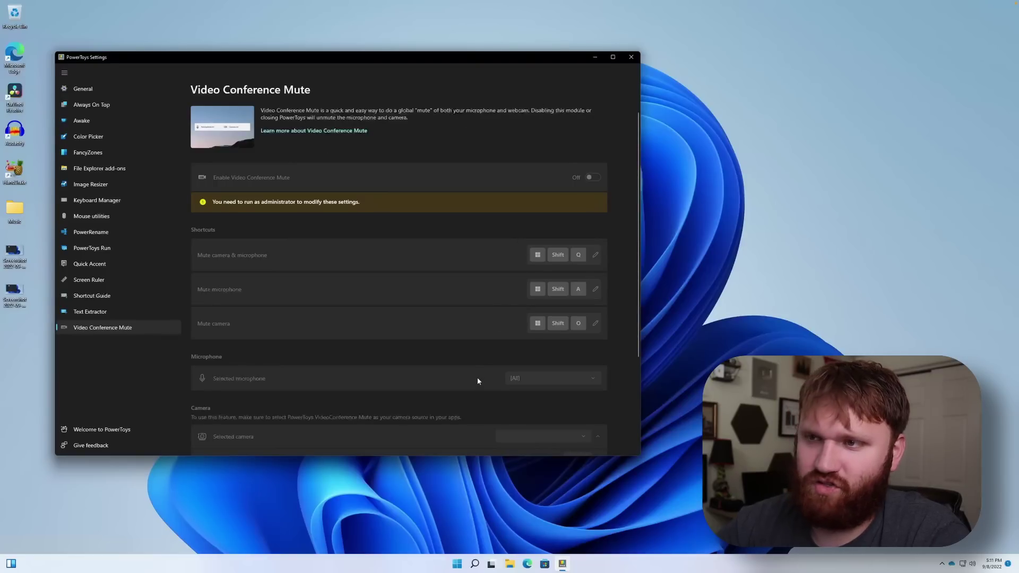
pyautogui.scroll(-3, 477, 380)
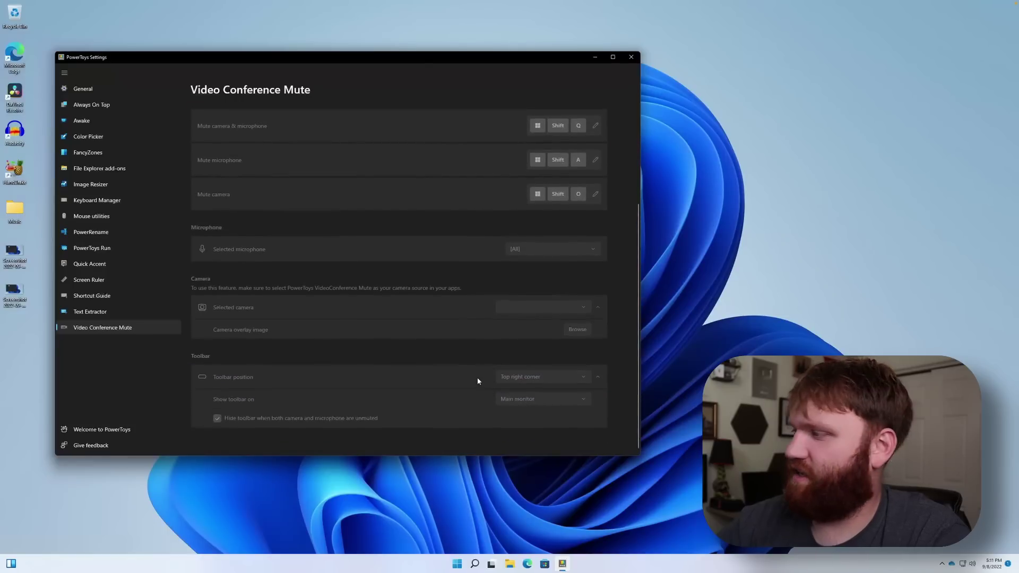
pyautogui.scroll(3, 478, 380)
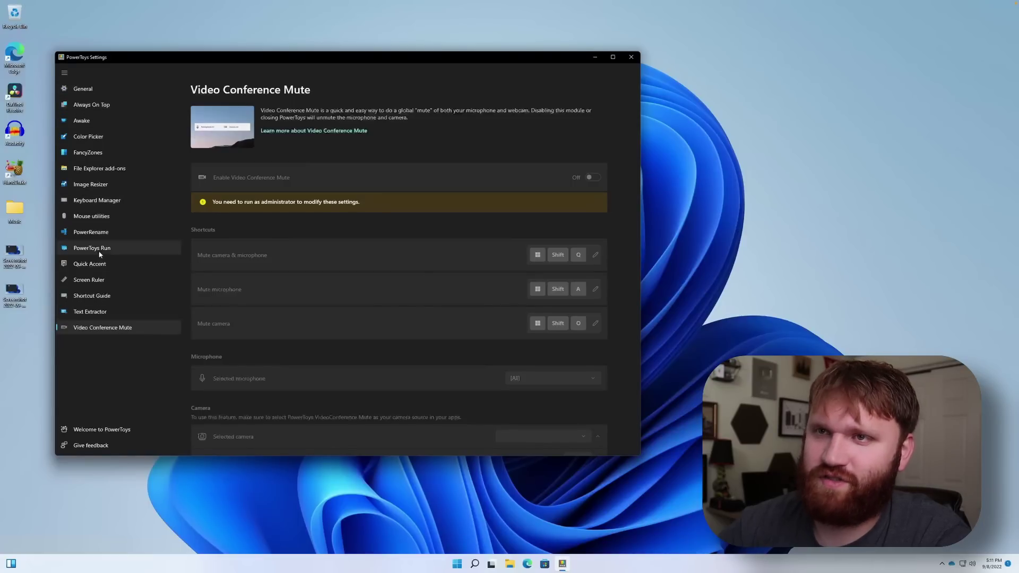
pyautogui.click(103, 299)
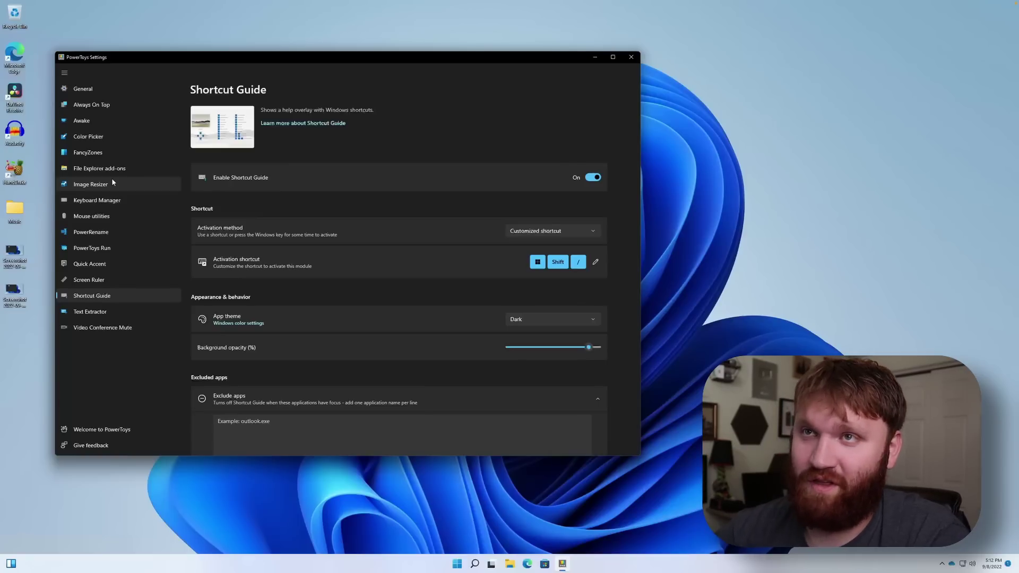
# Step: Browse the Always On Top, Color Picker and FancyZones pages, then return to PowerToys Run
pyautogui.click(105, 104)
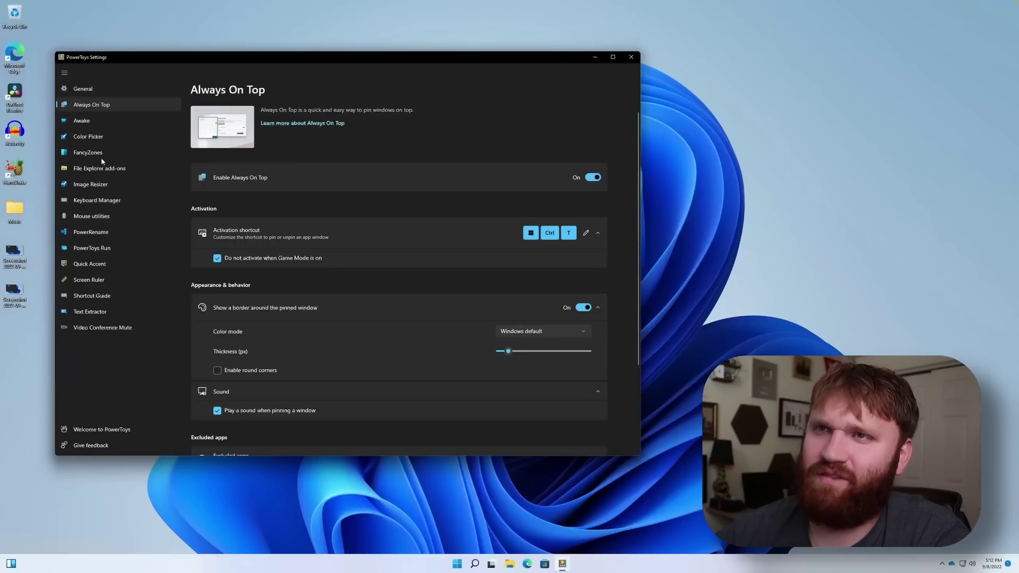
pyautogui.click(96, 137)
pyautogui.click(114, 154)
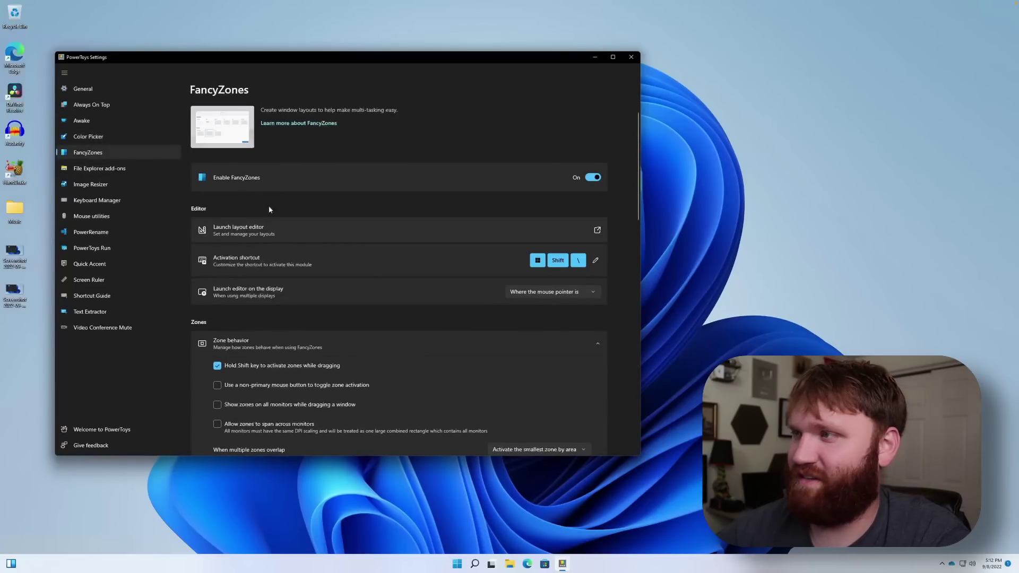
pyautogui.scroll(-10, 354, 242)
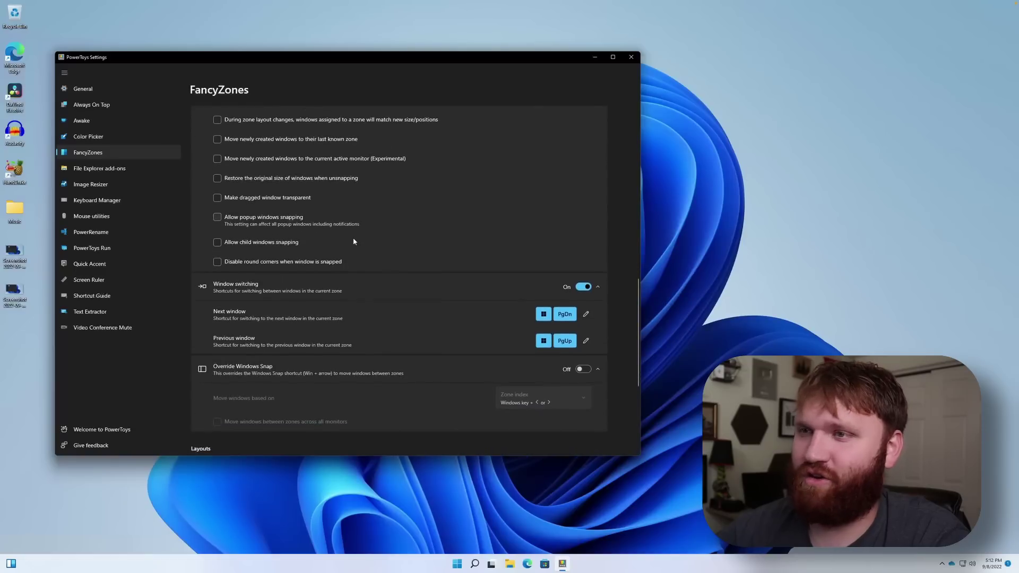
pyautogui.scroll(5, 354, 241)
pyautogui.scroll(5, 354, 242)
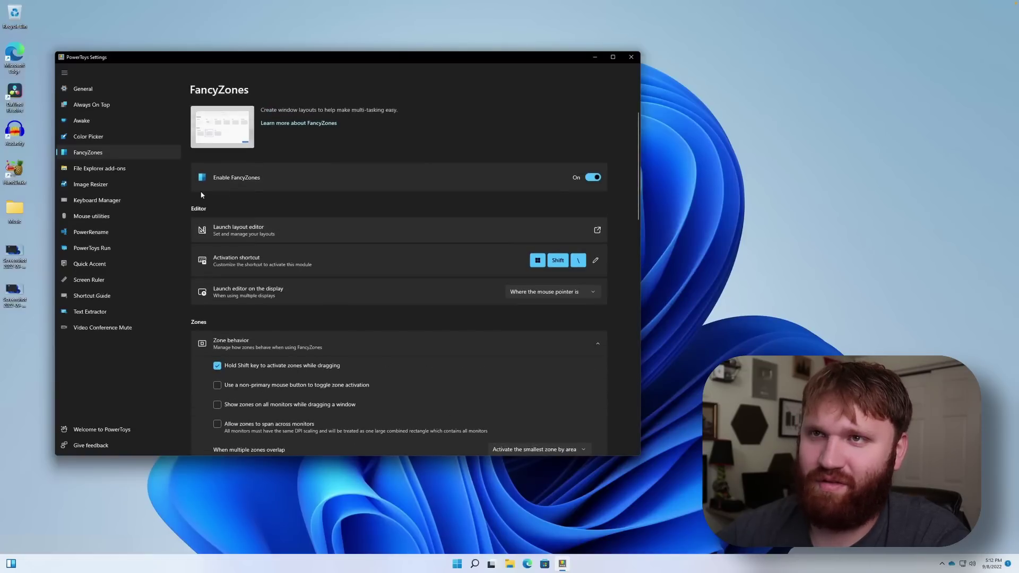
pyautogui.click(101, 248)
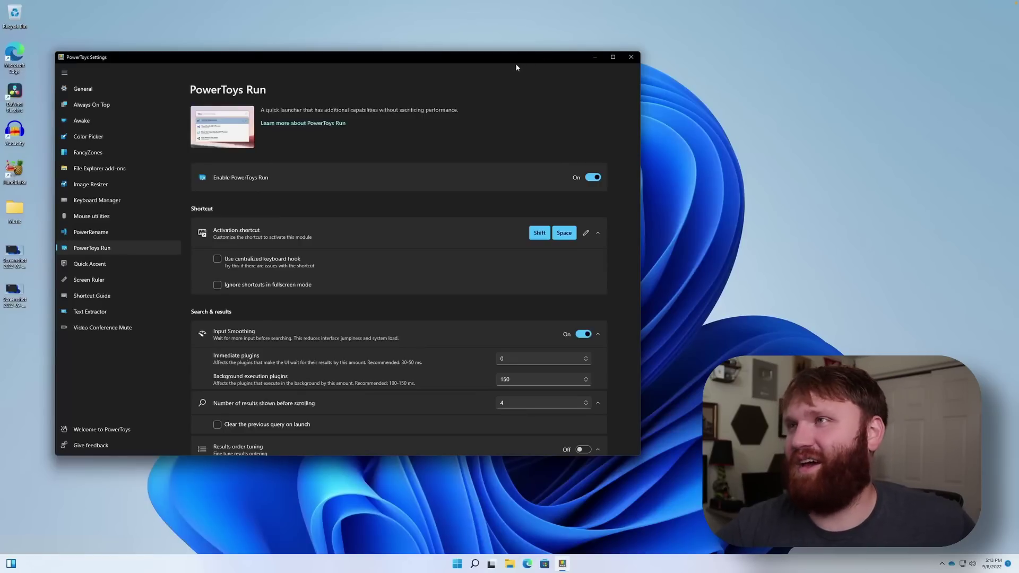
# Step: Snap the PowerToys Settings window into the narrow left column via snap layouts
pyautogui.moveTo(516, 64); pyautogui.dragTo(546, 61)
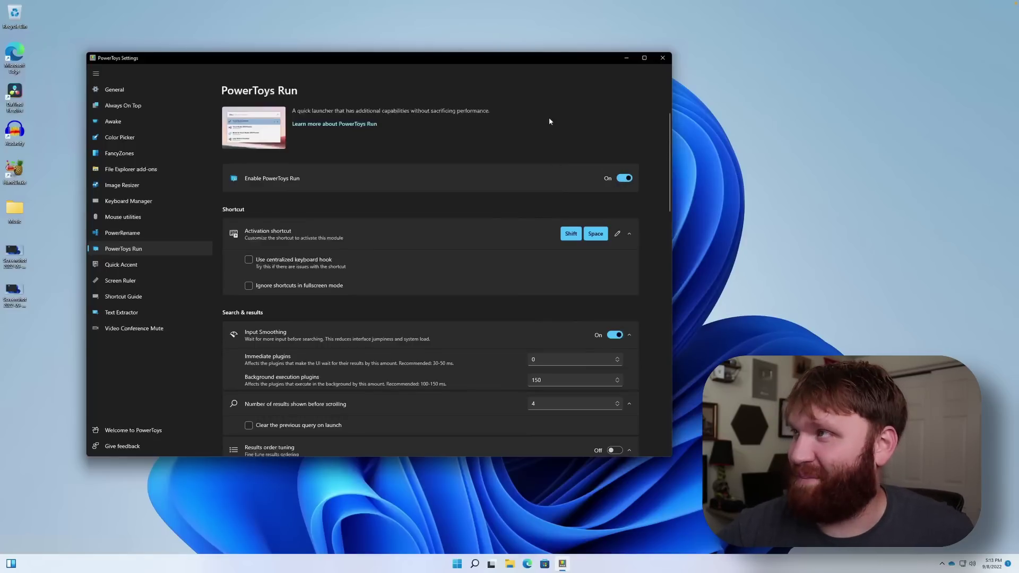
pyautogui.moveTo(648, 62)
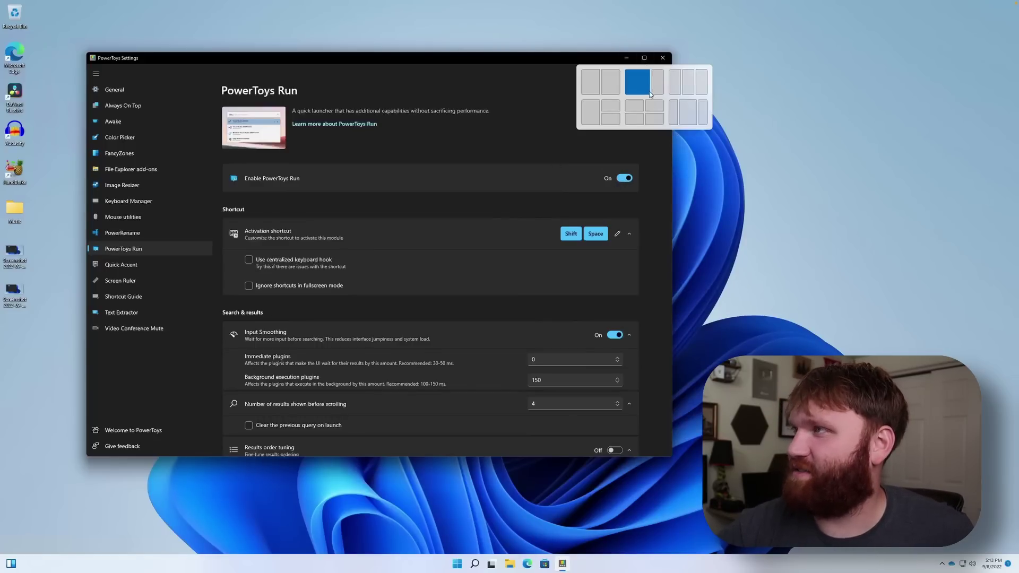
pyautogui.click(673, 111)
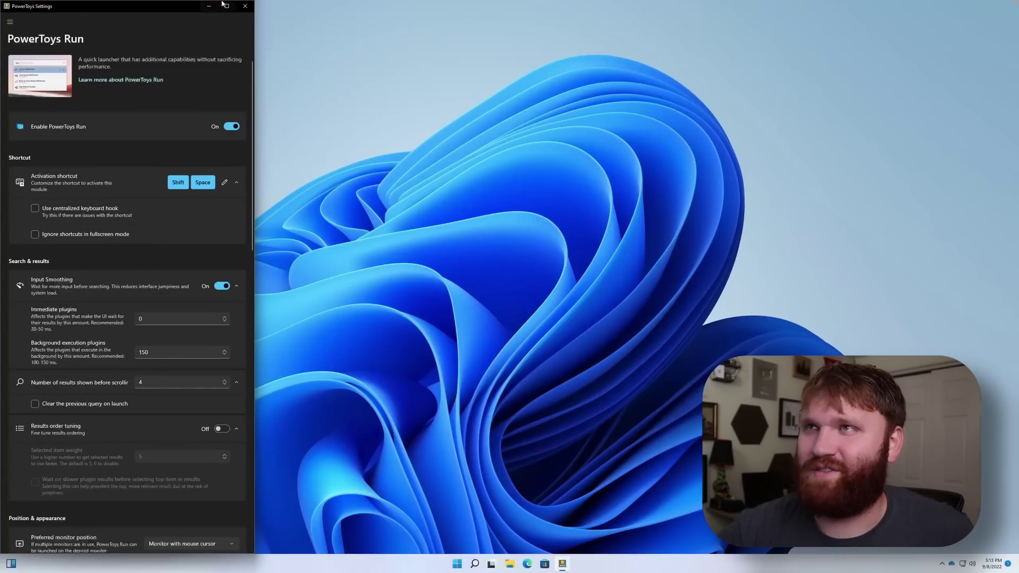
# Step: Exit the full-screen Remote Desktop session with Ctrl+Left to reveal the Mac desktop
pyautogui.hotkey('ctrl', 'Left')
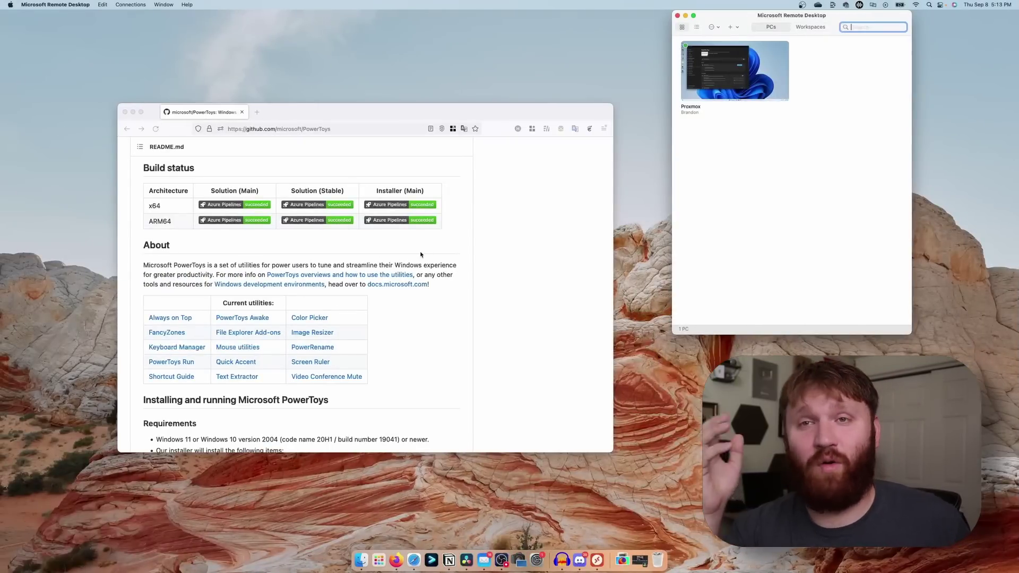